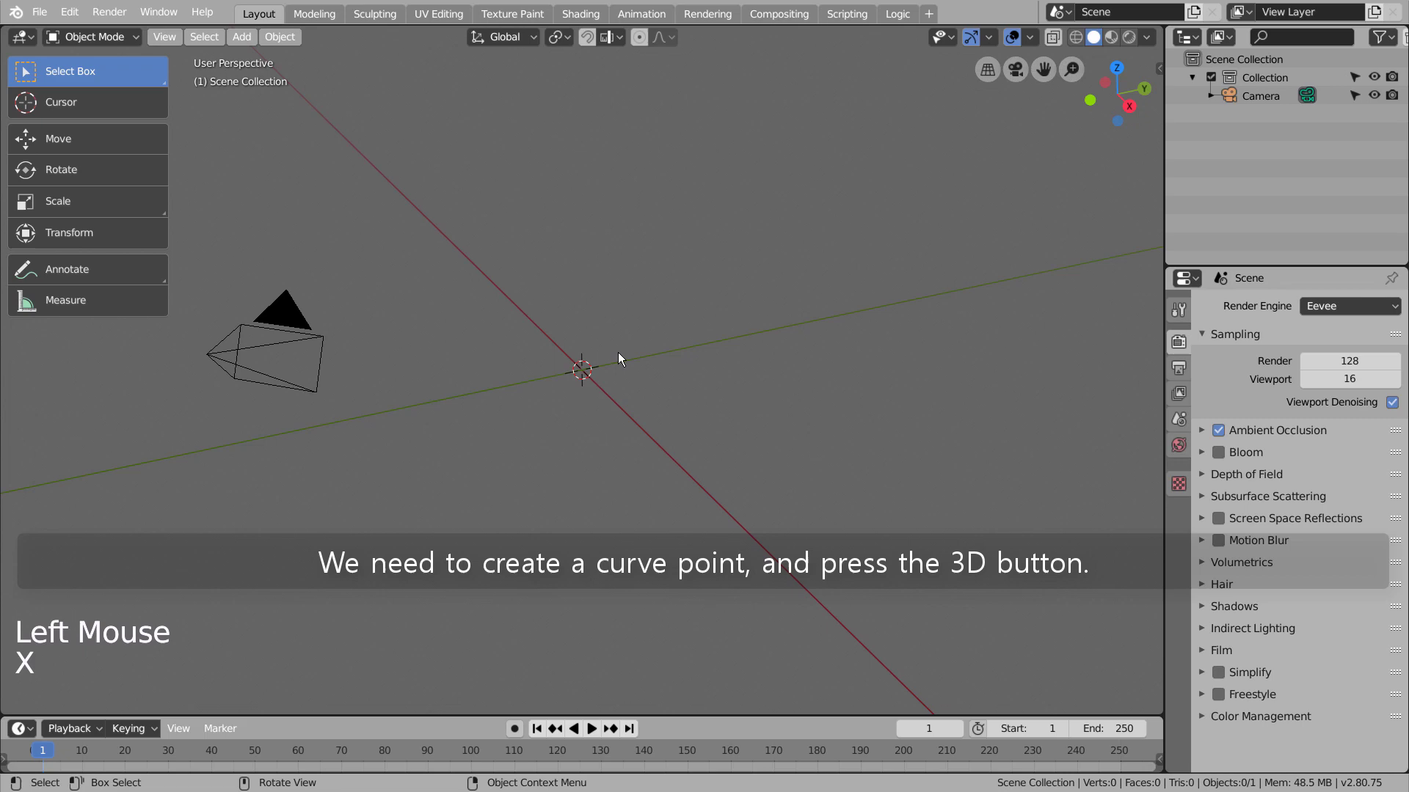
- From the right-side view, add a Point curve and extrude its first floor segment
key("KP_3")
key("shift+a")
mouse_move(610, 372)
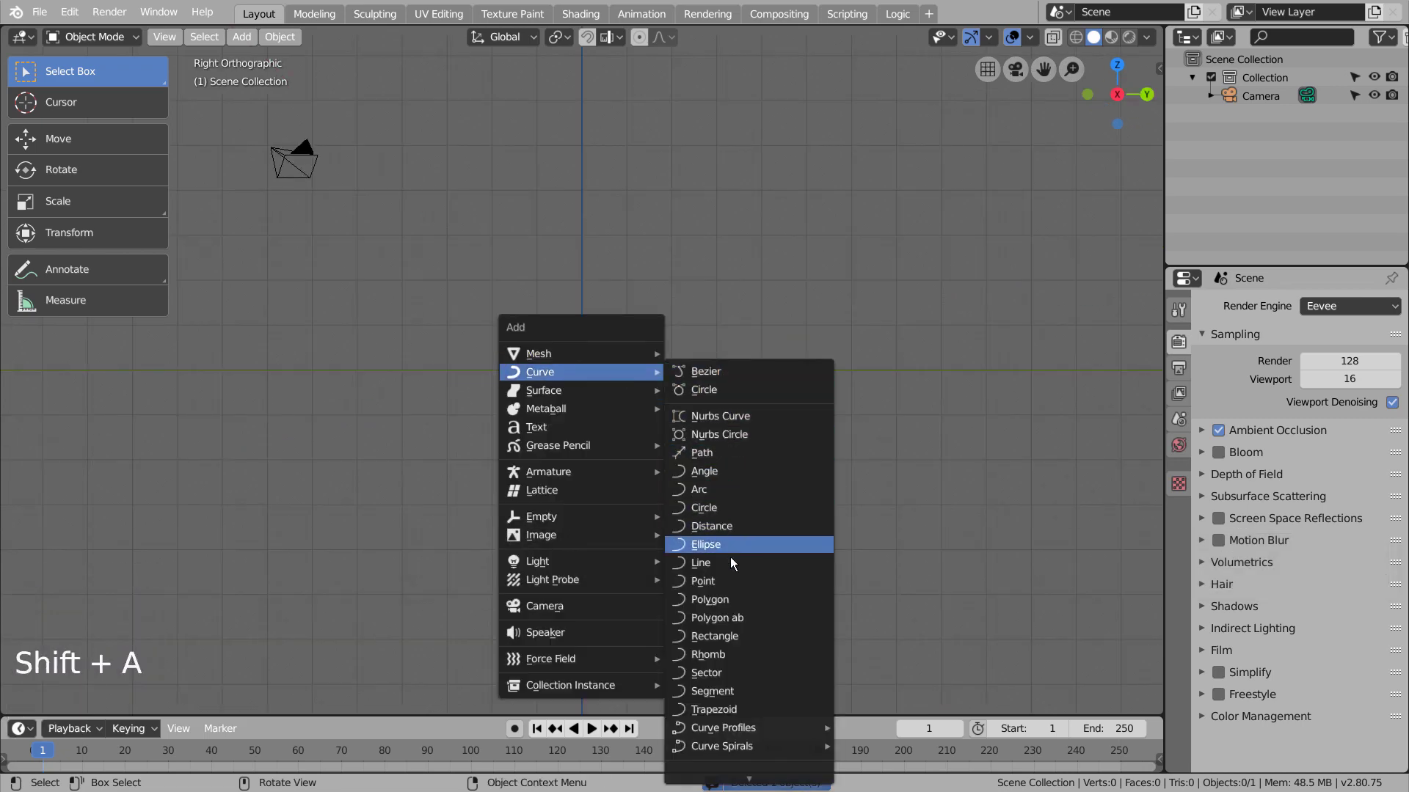
left_click(728, 578)
key("Tab")
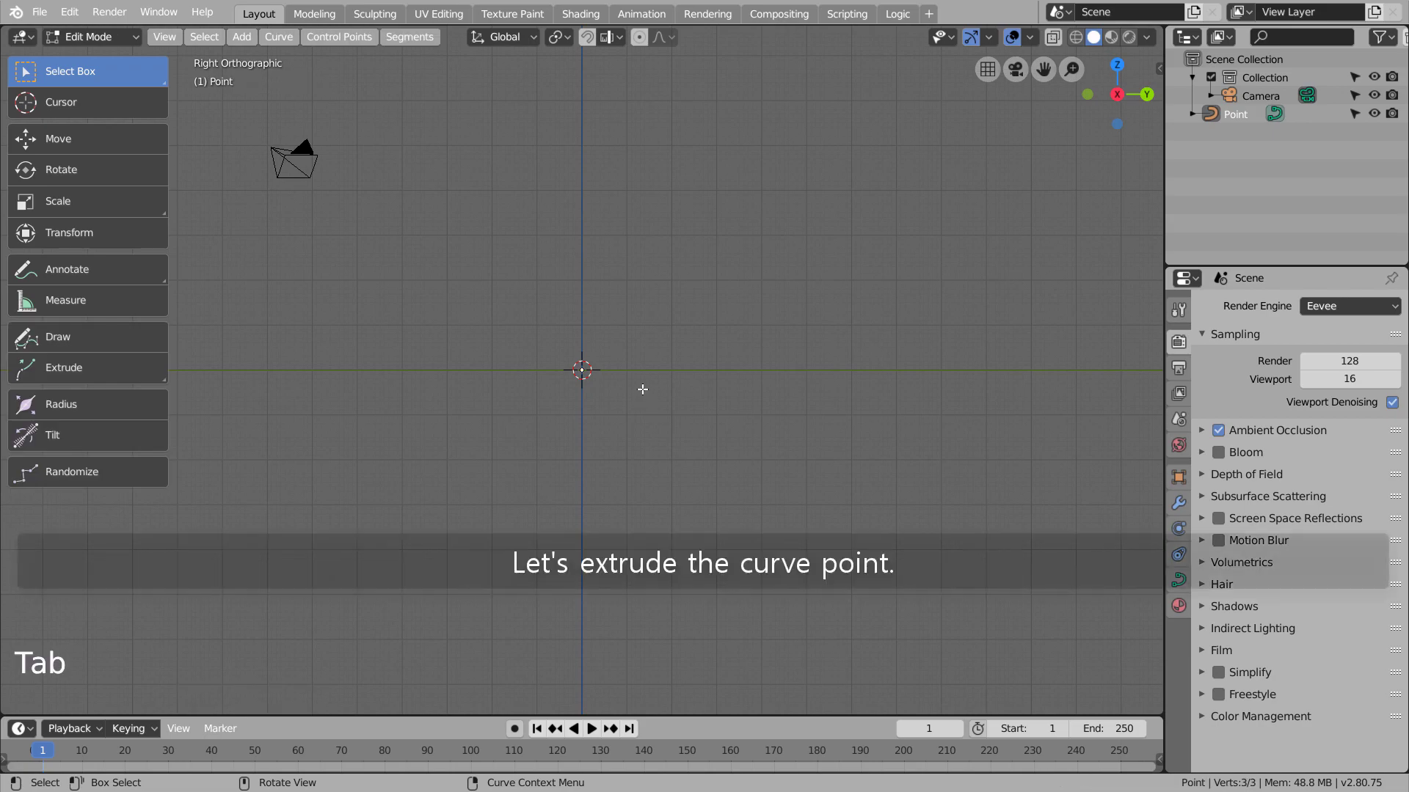
key("e")
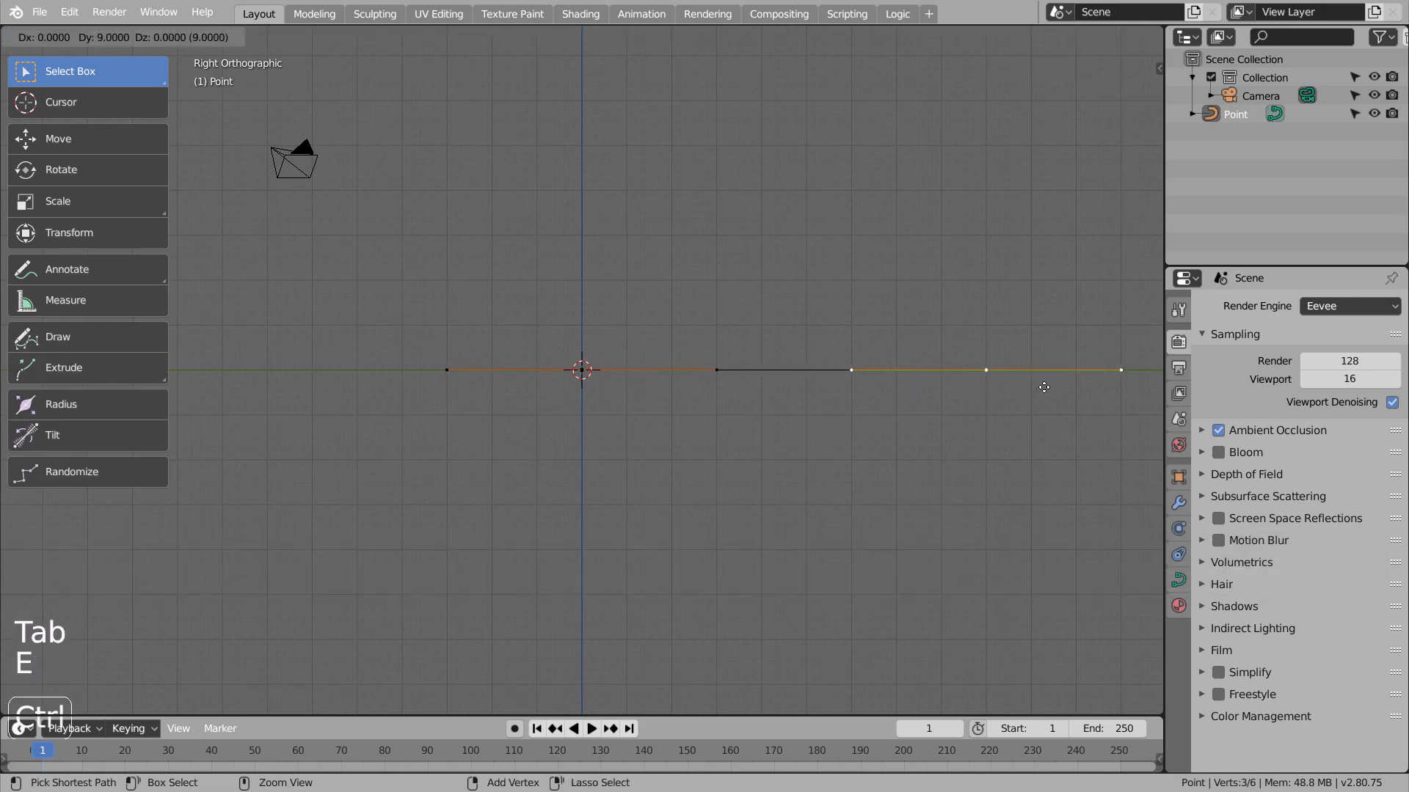
left_click(1026, 377)
- Undo the extra extruded segment and set the curve Shape to 3D
key("e")
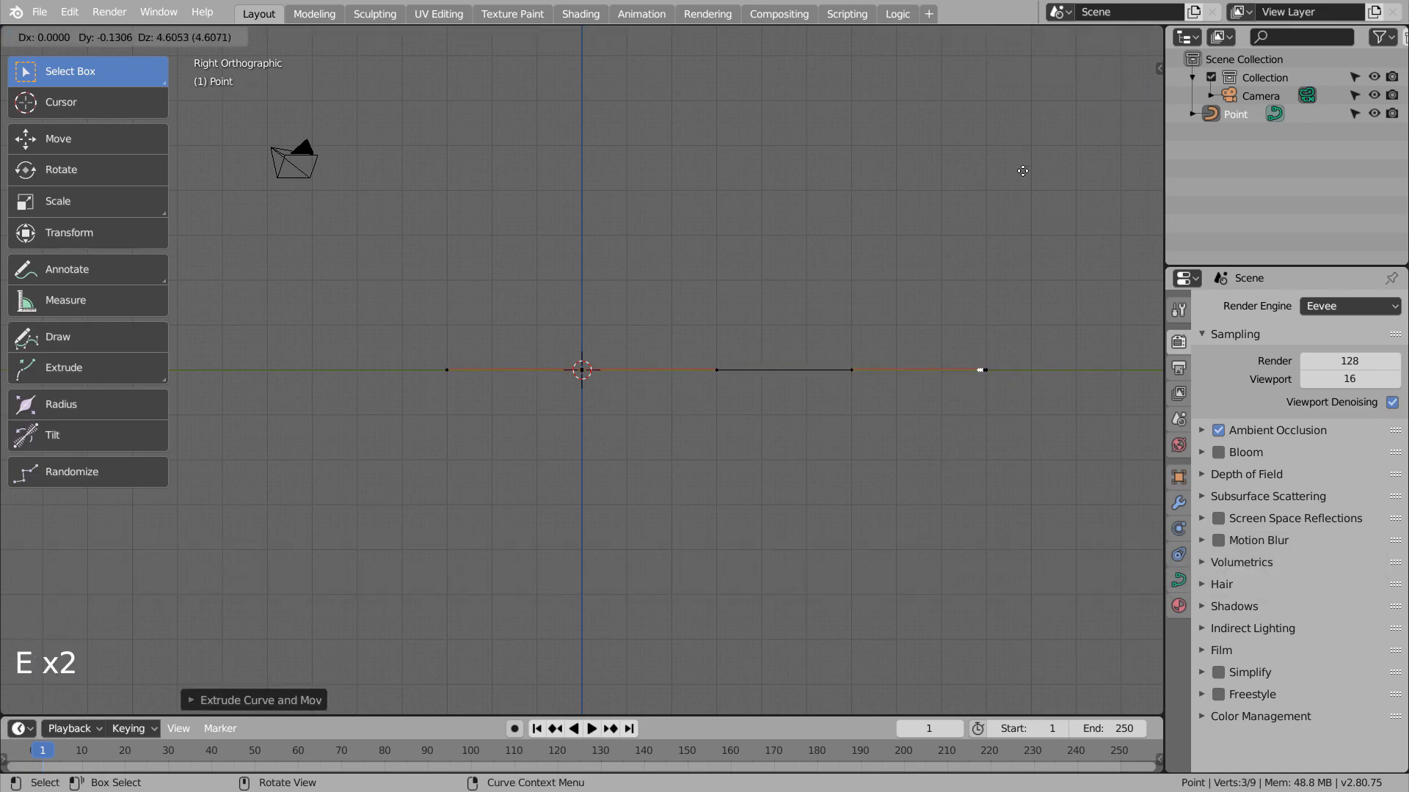
key("ctrl+z")
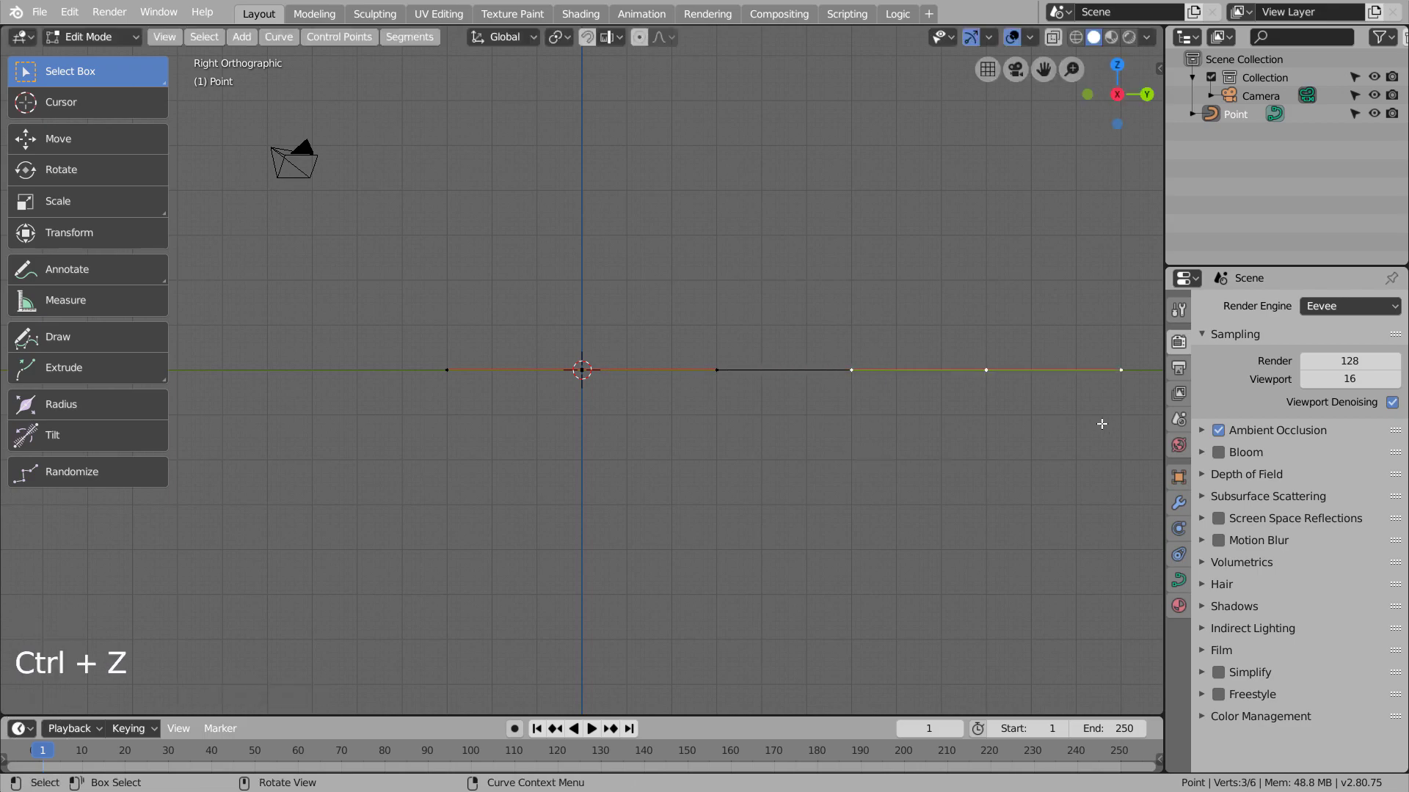
left_click(1179, 581)
left_click(1349, 361)
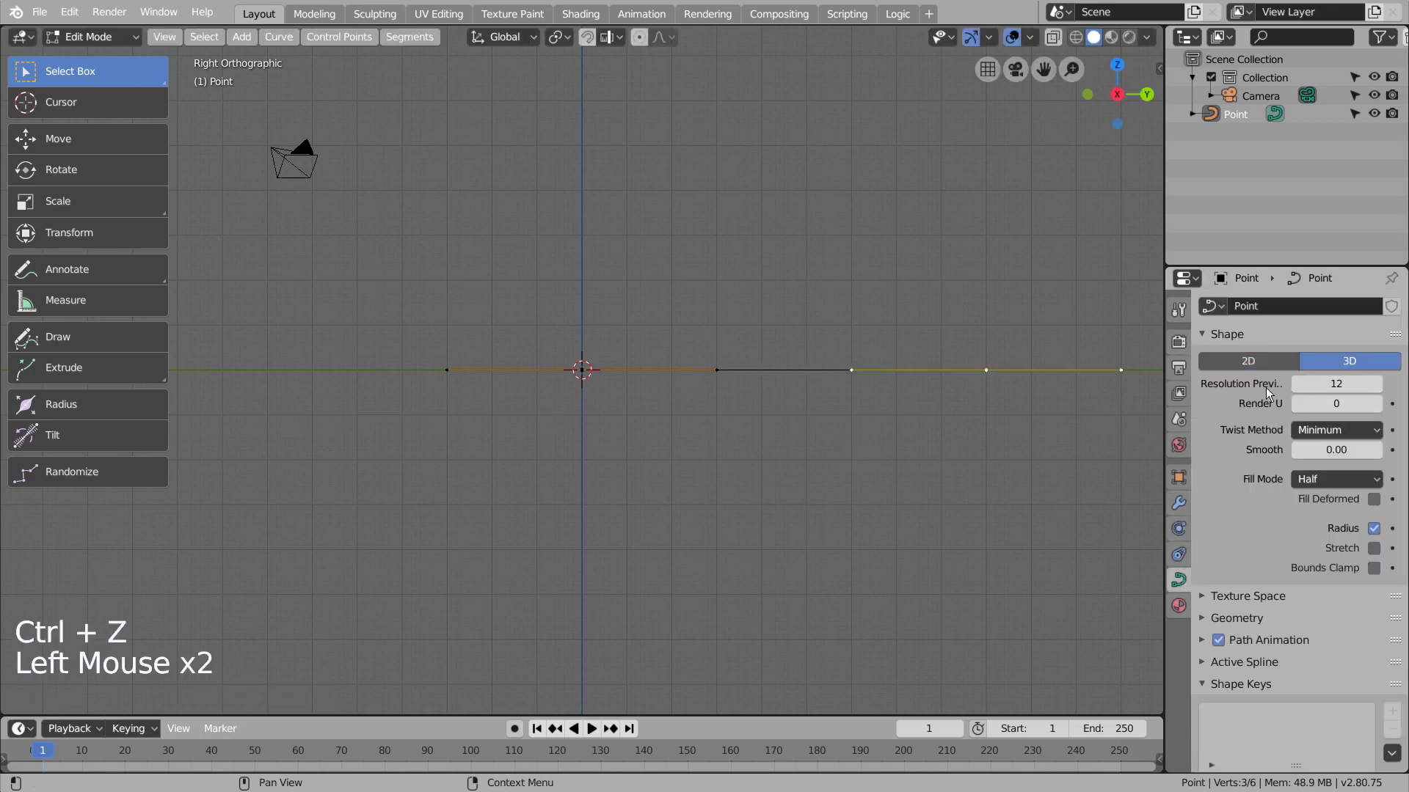
- Extrude the vertical rise, the top run and the slanted end of the profile
middle_click_drag(1059, 403, 949, 526, "shift")
key("e")
left_click(891, 281)
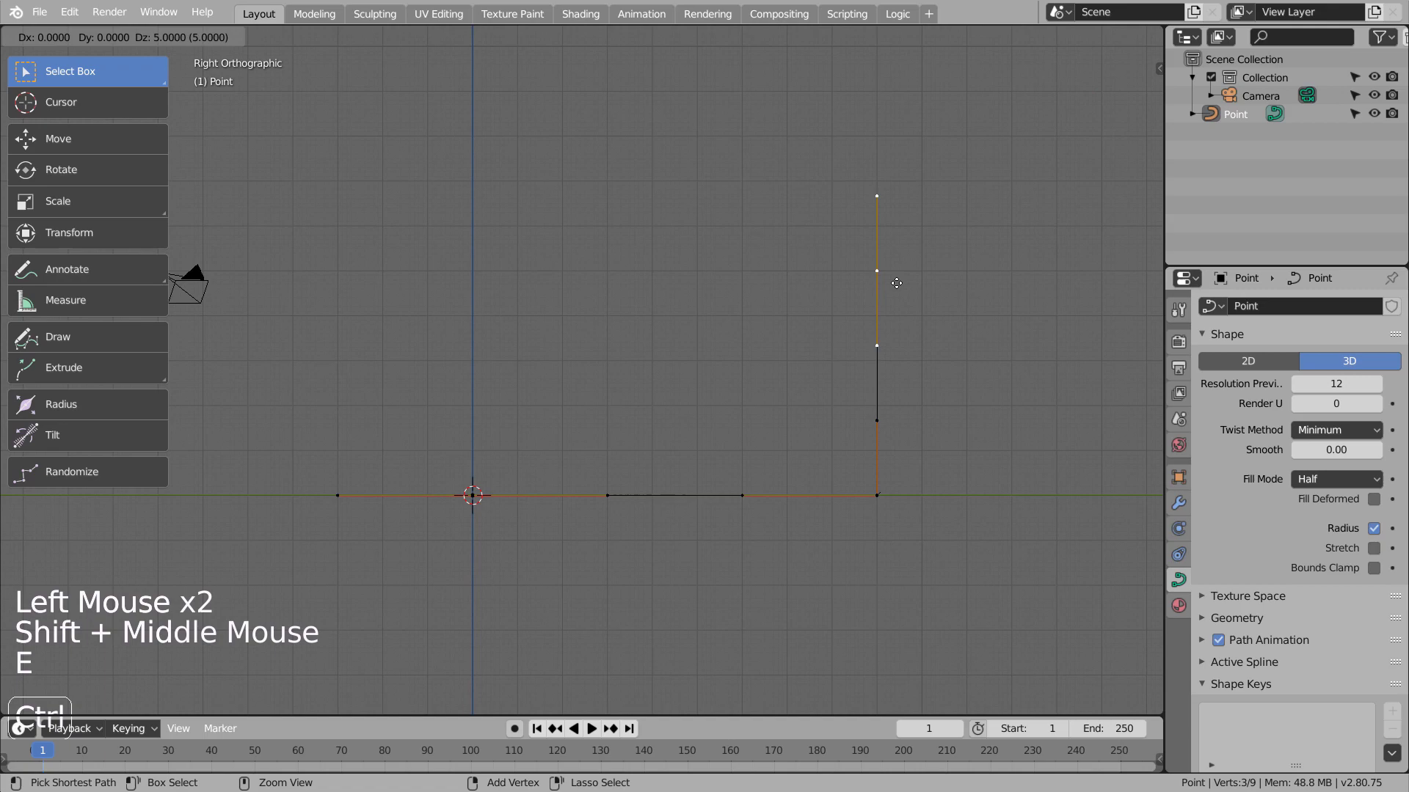
key("e")
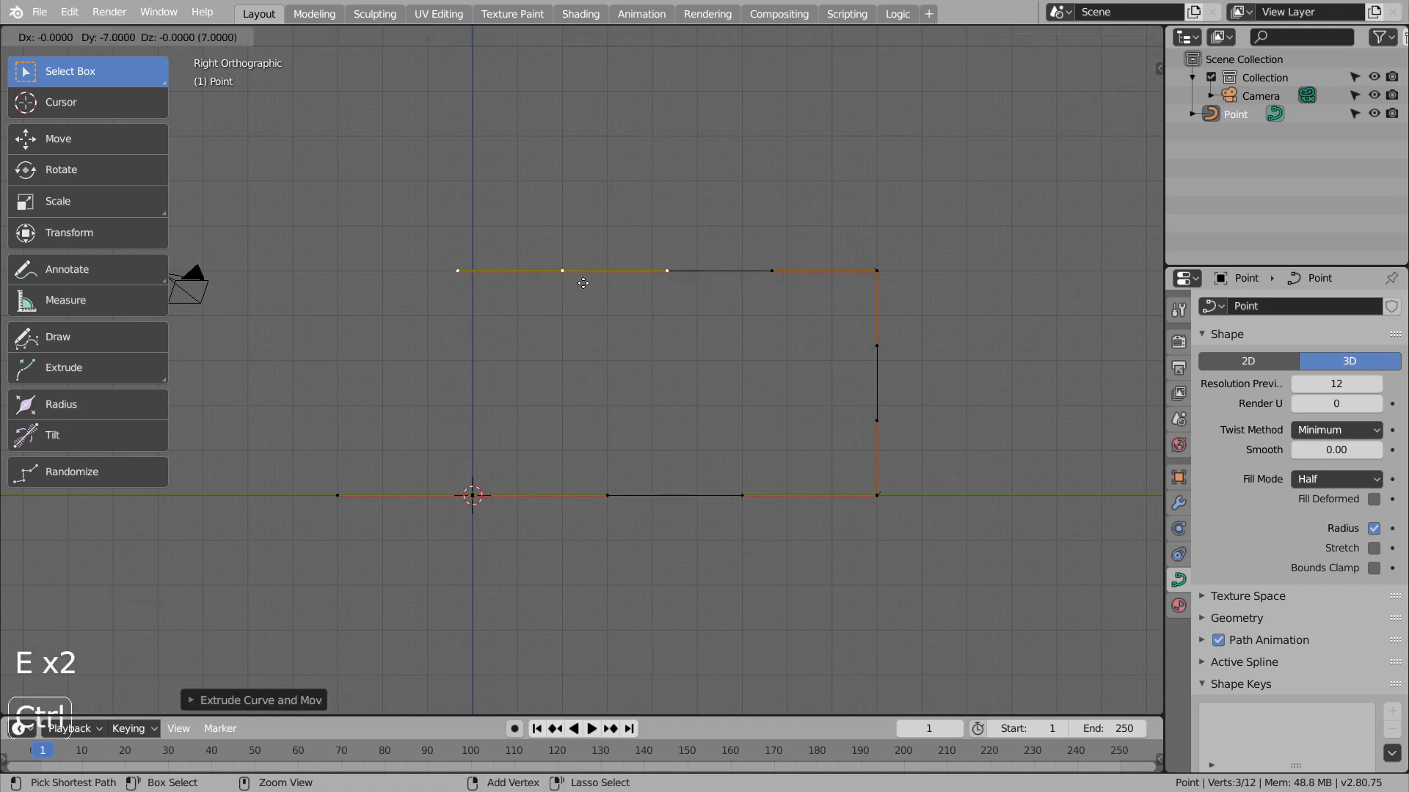
left_click(580, 283)
key("e")
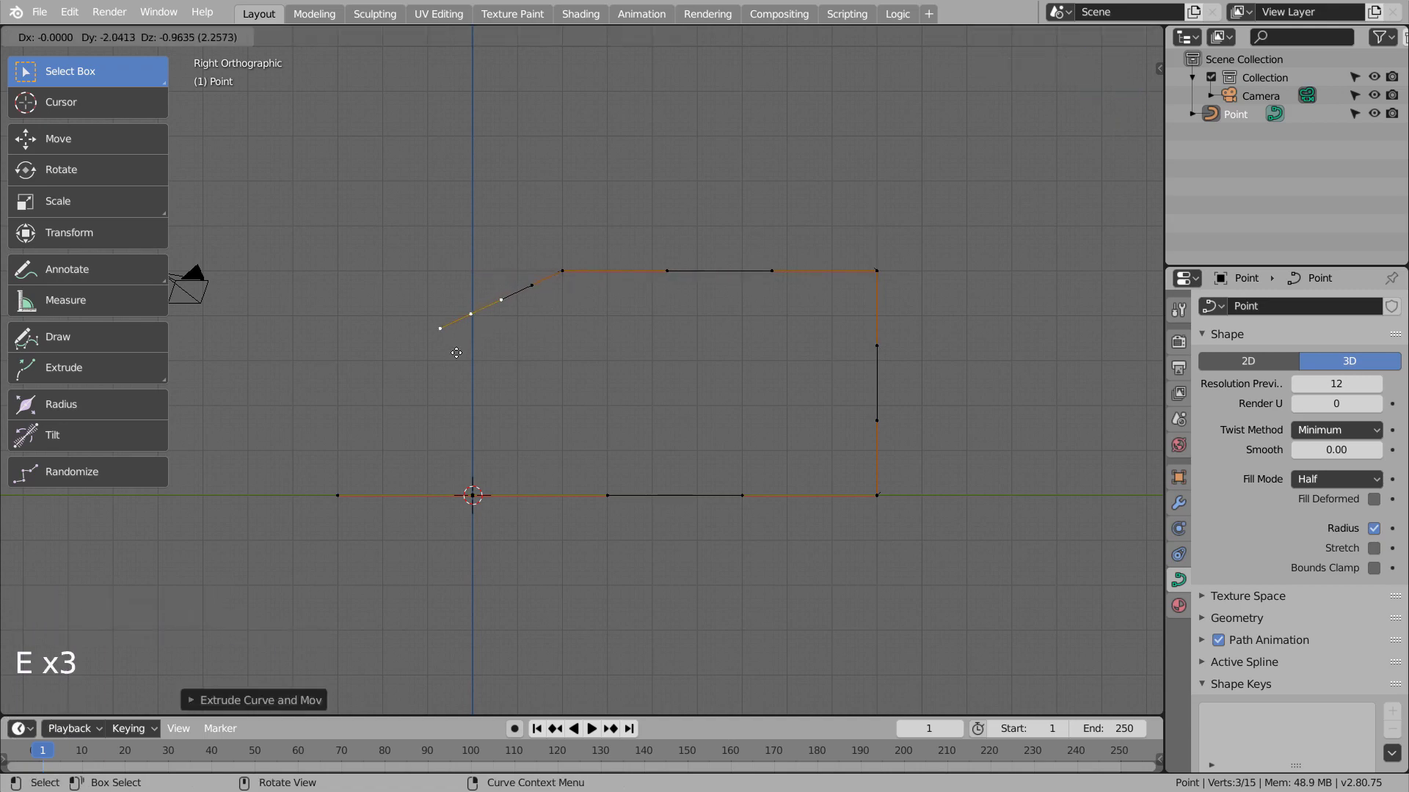
left_click(414, 354)
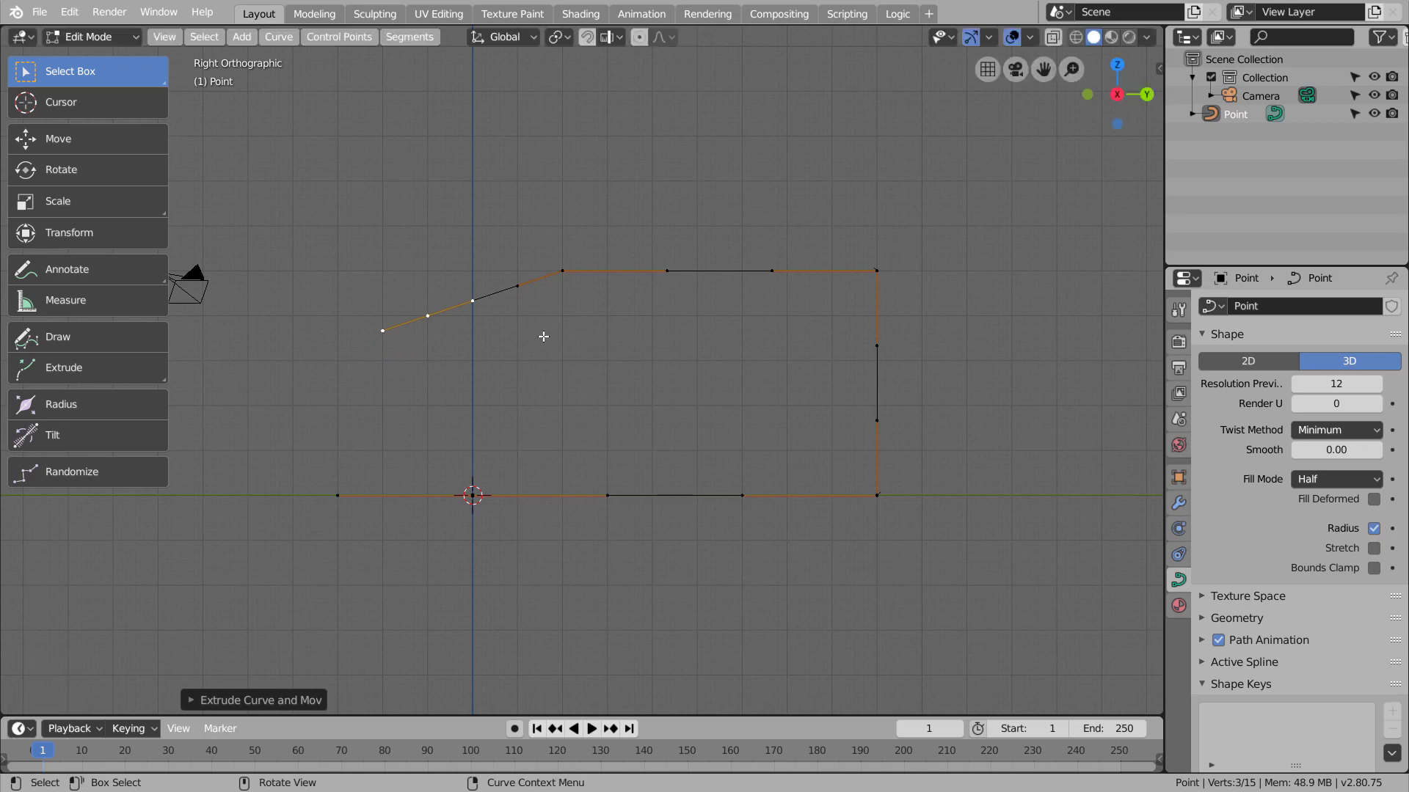
- In Object Mode, move the Point curve sideways along X and bring up its Object Context Menu
key("Tab")
key("KP_1")
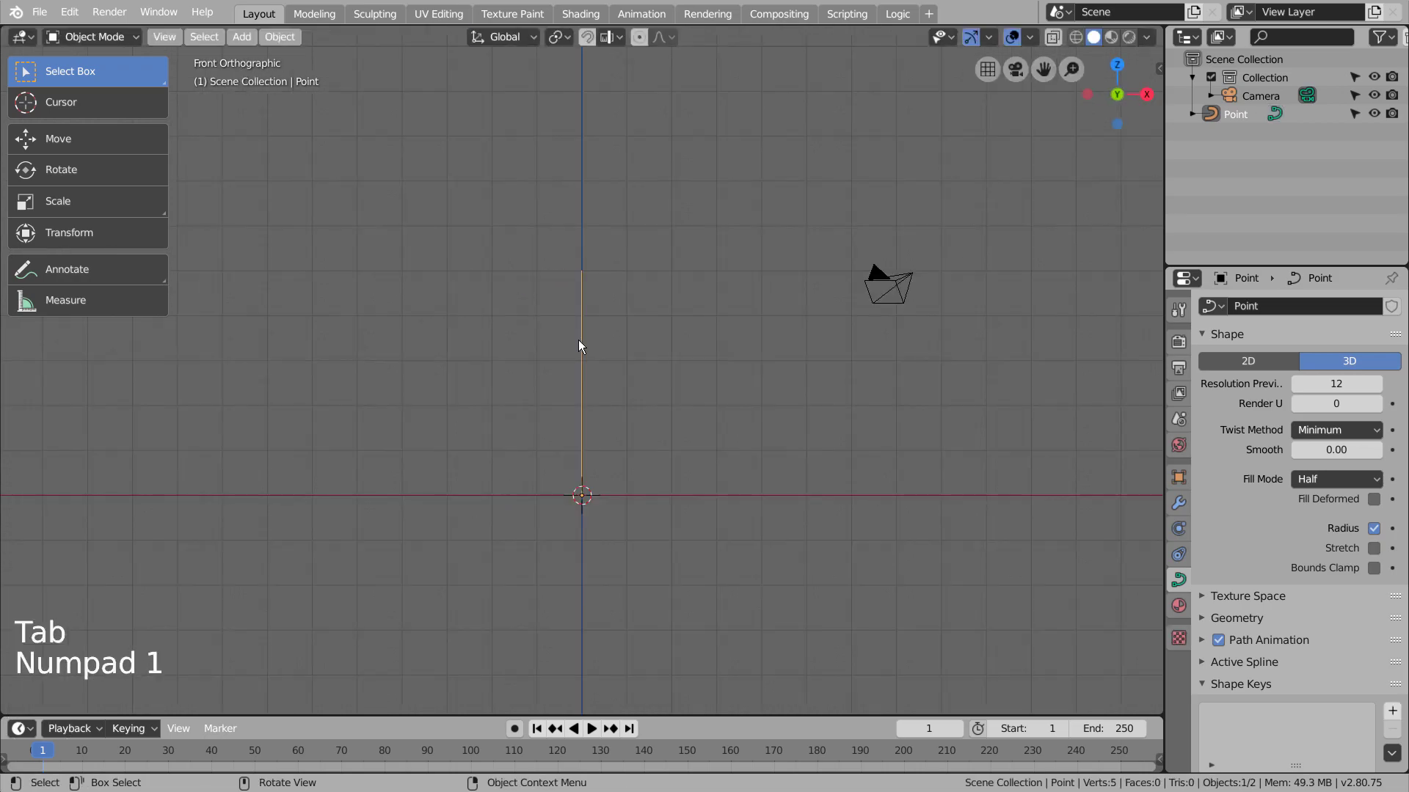
scroll(559, 345, "down", 4)
middle_click_drag(559, 346, 592, 422)
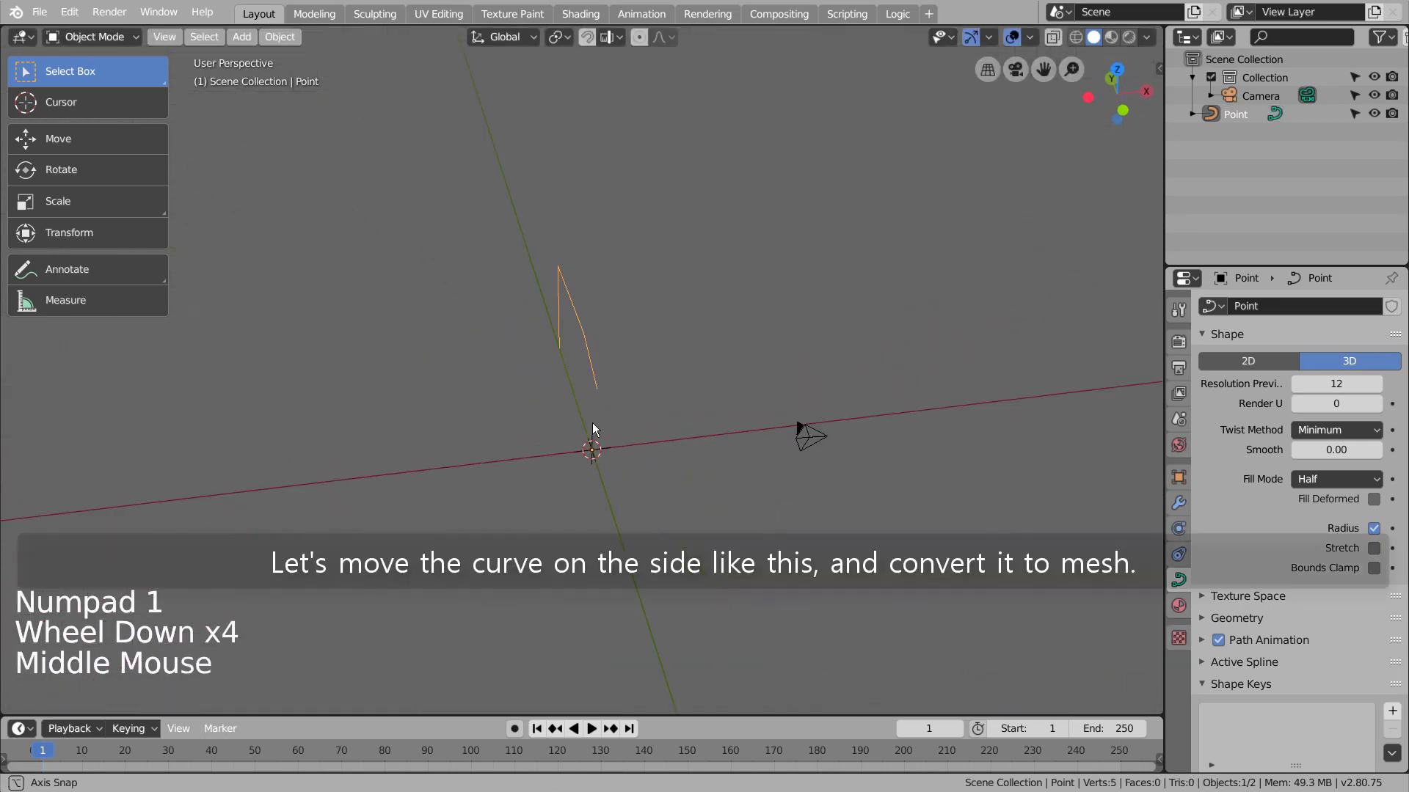
left_click(123, 139)
left_click_drag(637, 427, 263, 481)
right_click(335, 375)
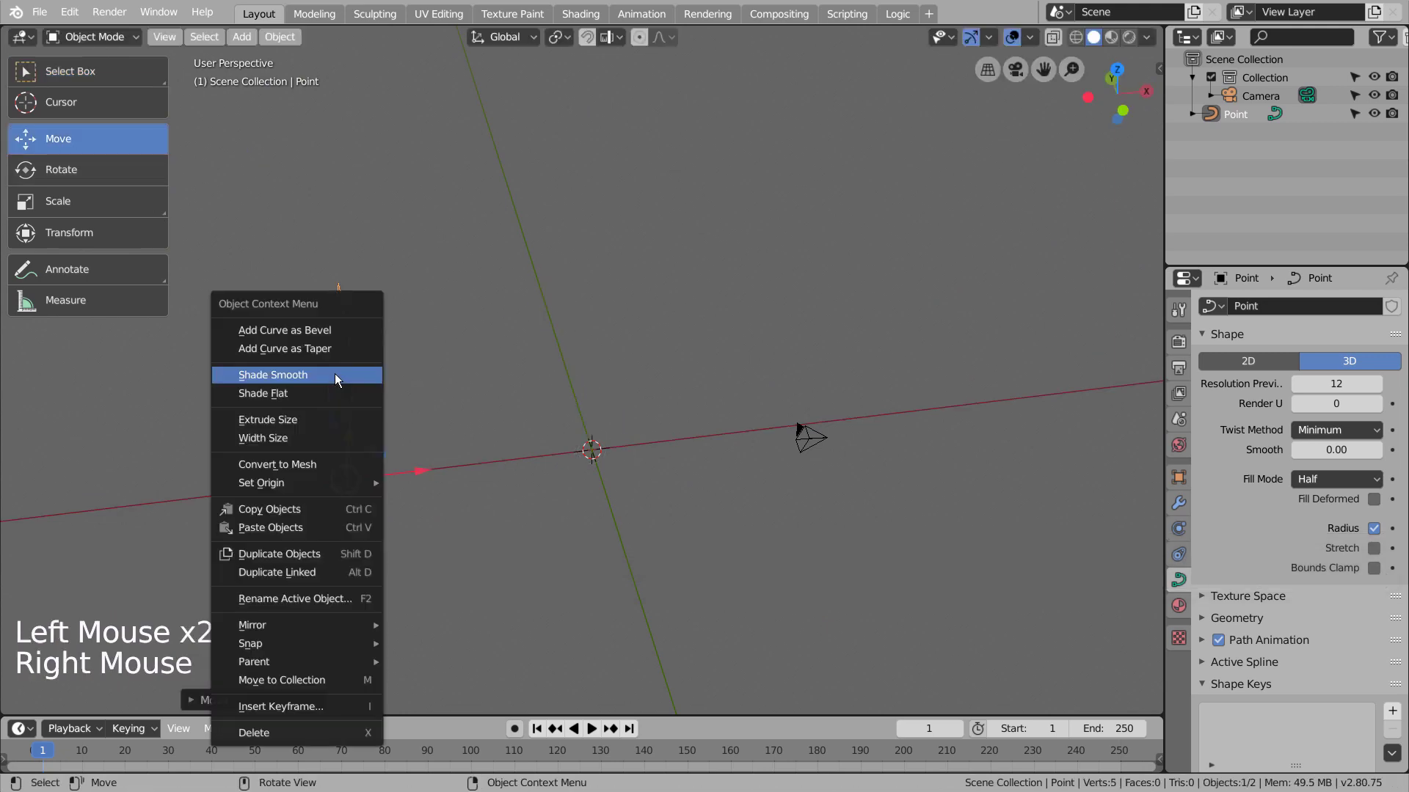
- Convert the curve to a mesh and extrude the whole profile along X into a wide sheet
left_click(323, 466)
key("Tab")
key("a")
key("e")
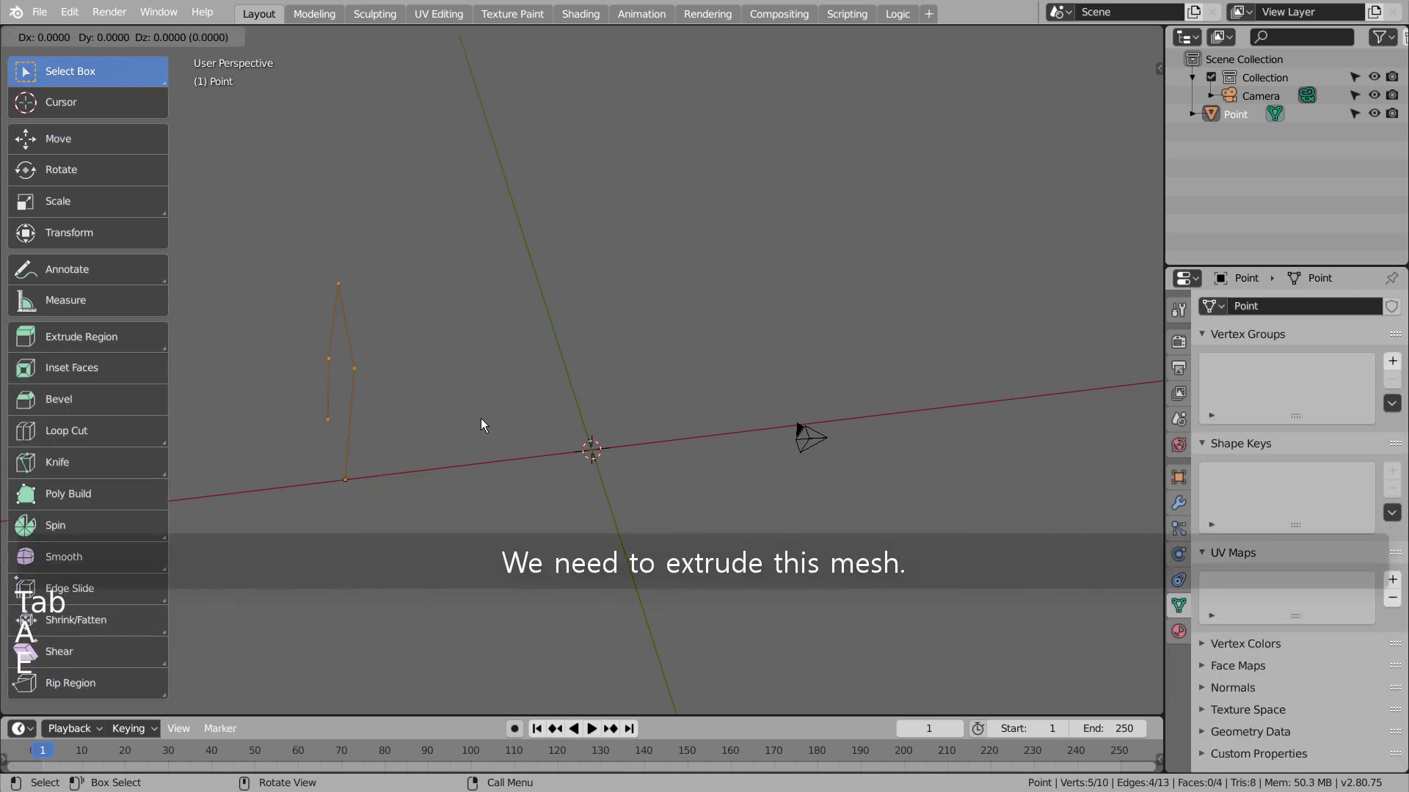
key("y")
key("x")
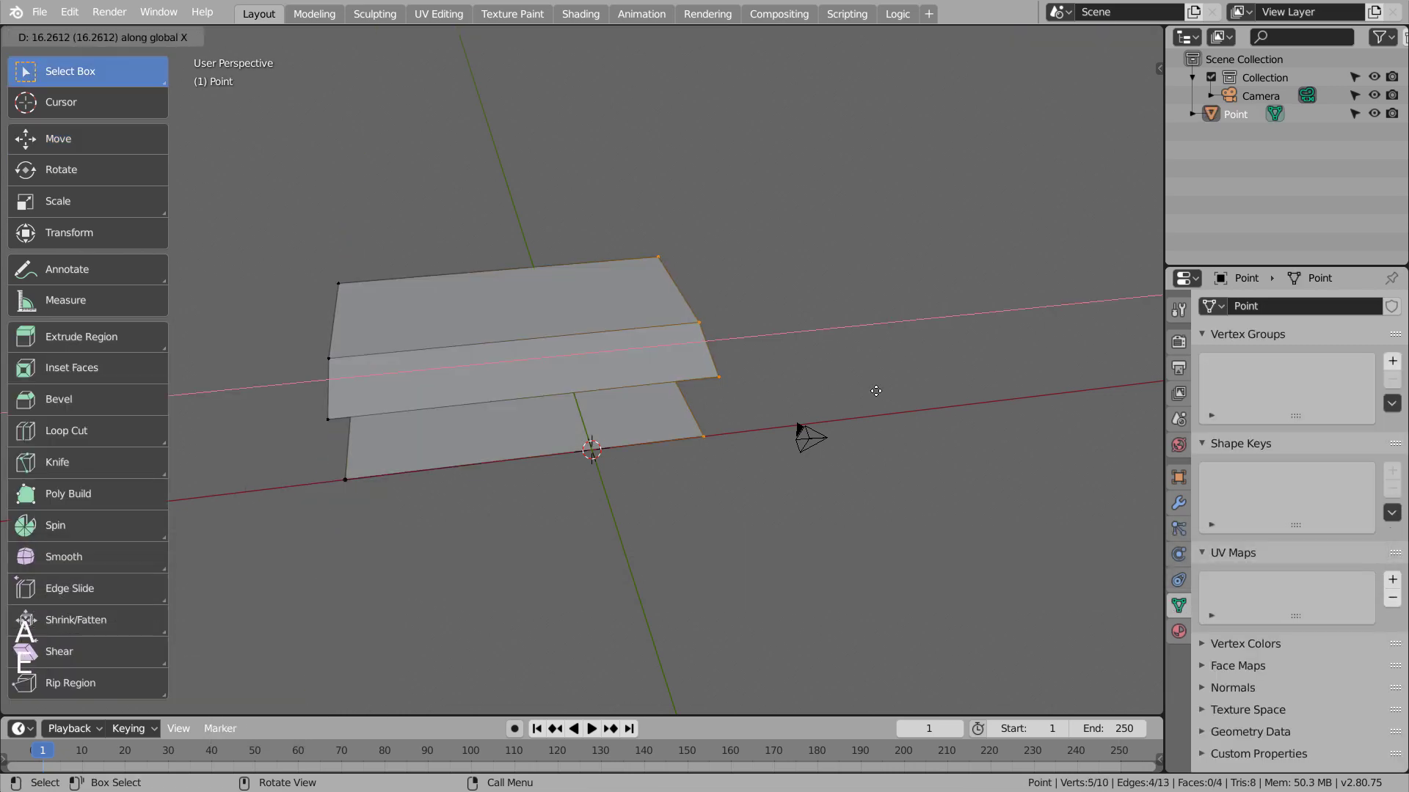
left_click(975, 379)
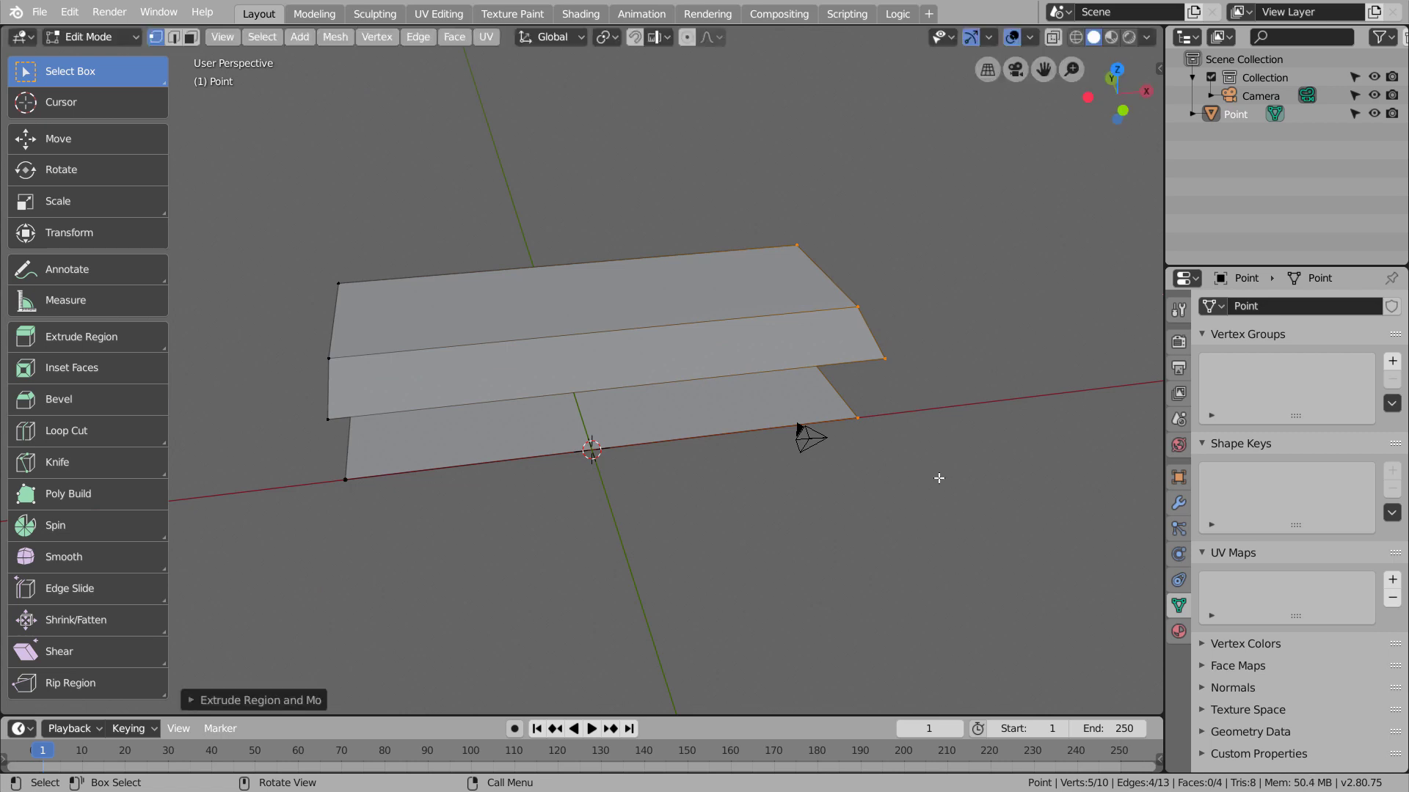
- Select the three corner edges and bevel them into a rounded curve
middle_click_drag(940, 478, 792, 447)
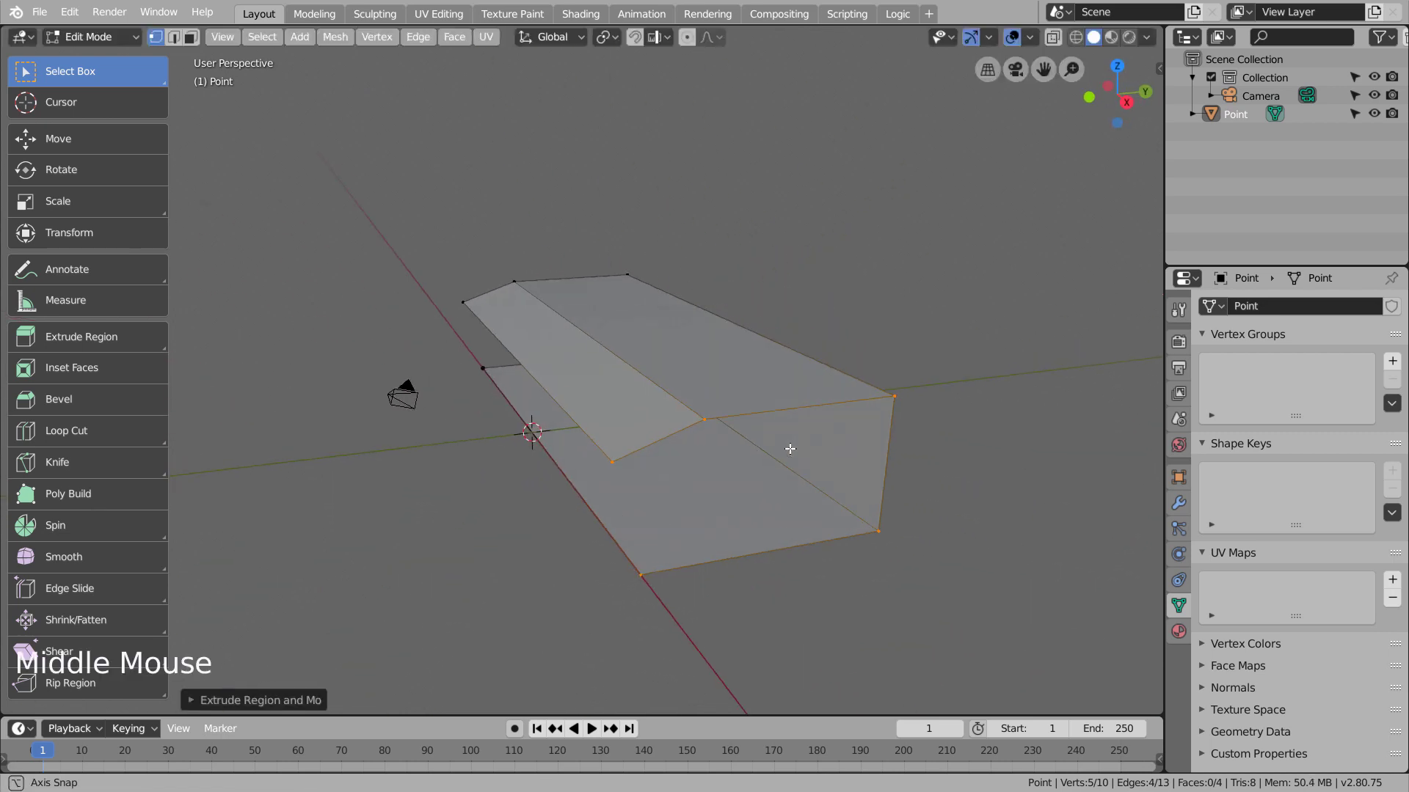
key("2")
left_click(794, 461)
left_click(681, 354, "shift")
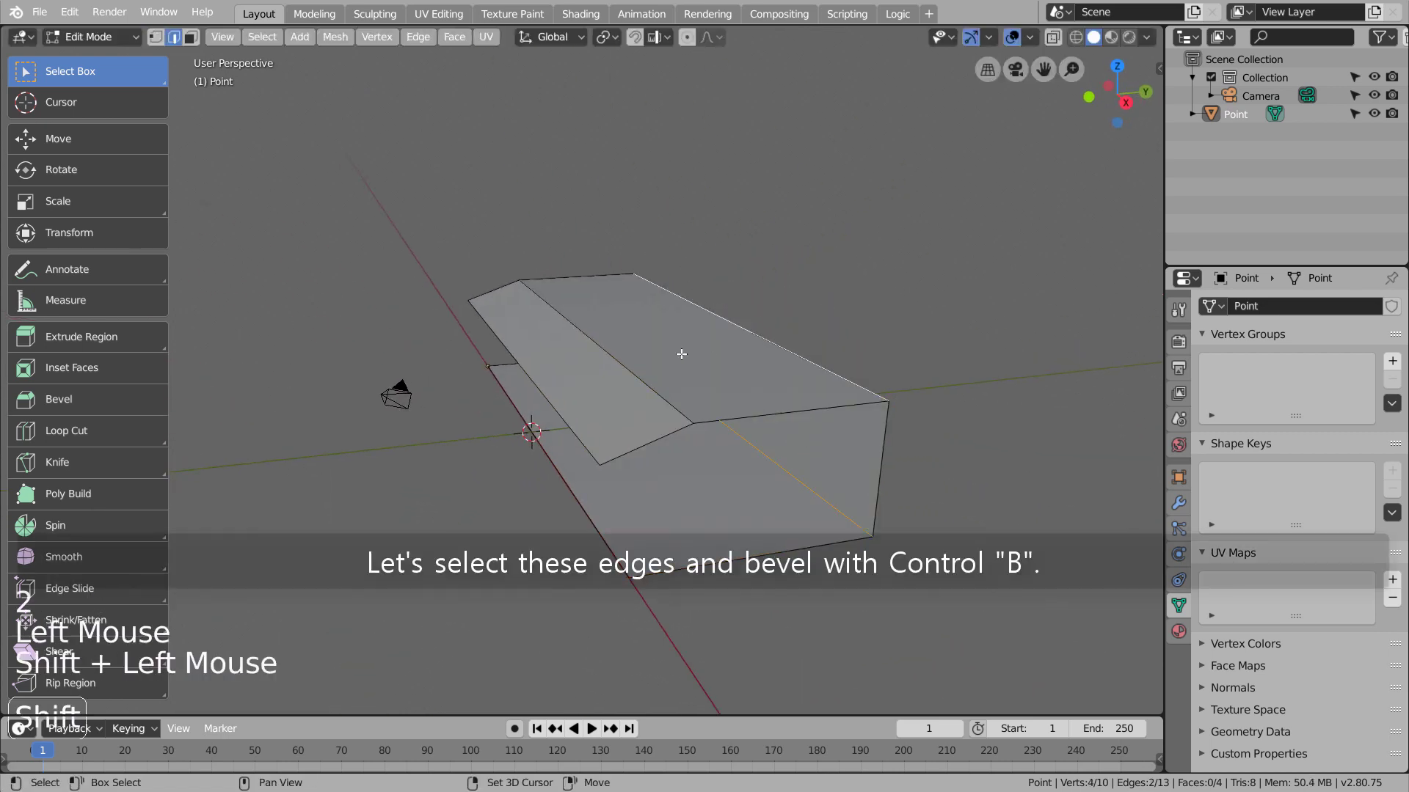
left_click(612, 371, "shift")
key("ctrl+b")
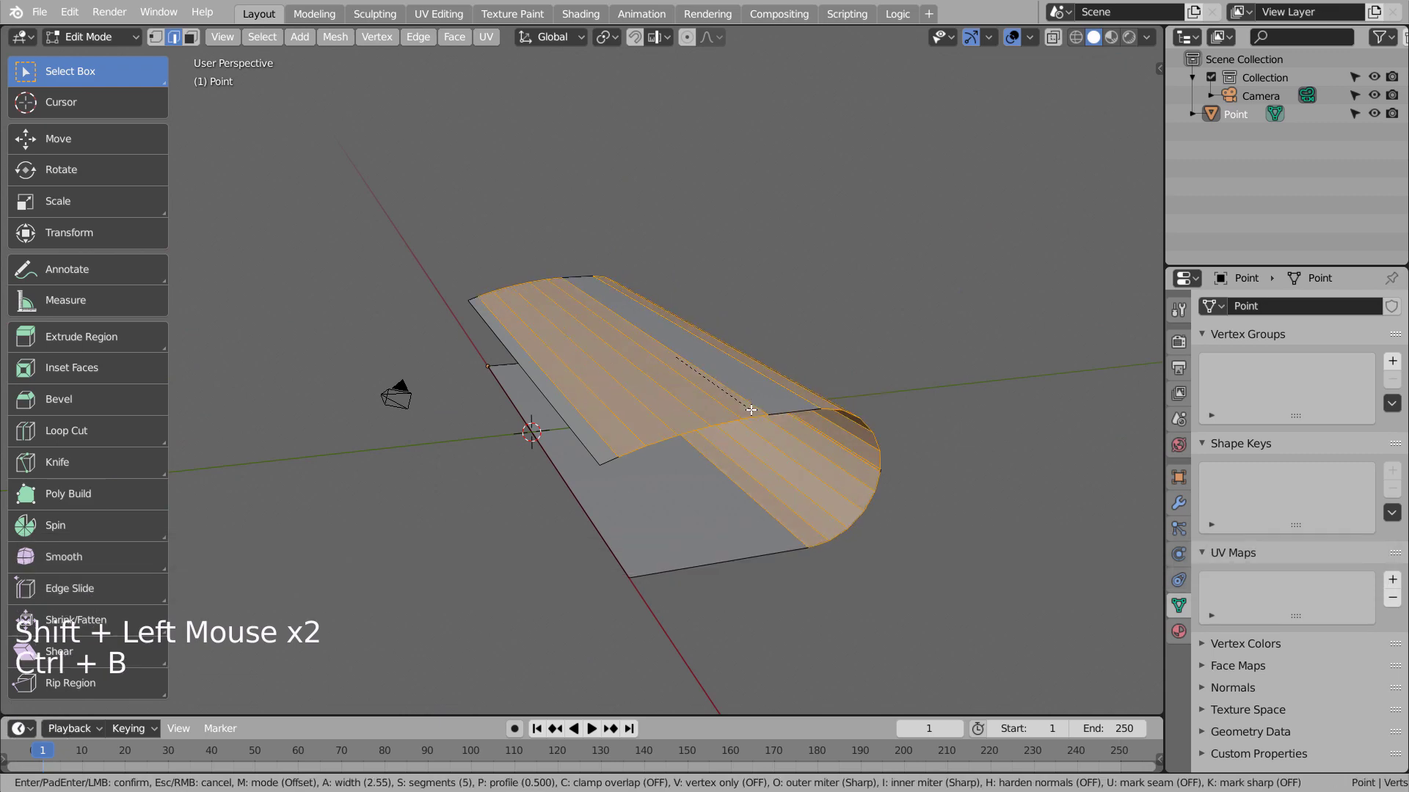
left_click(756, 403)
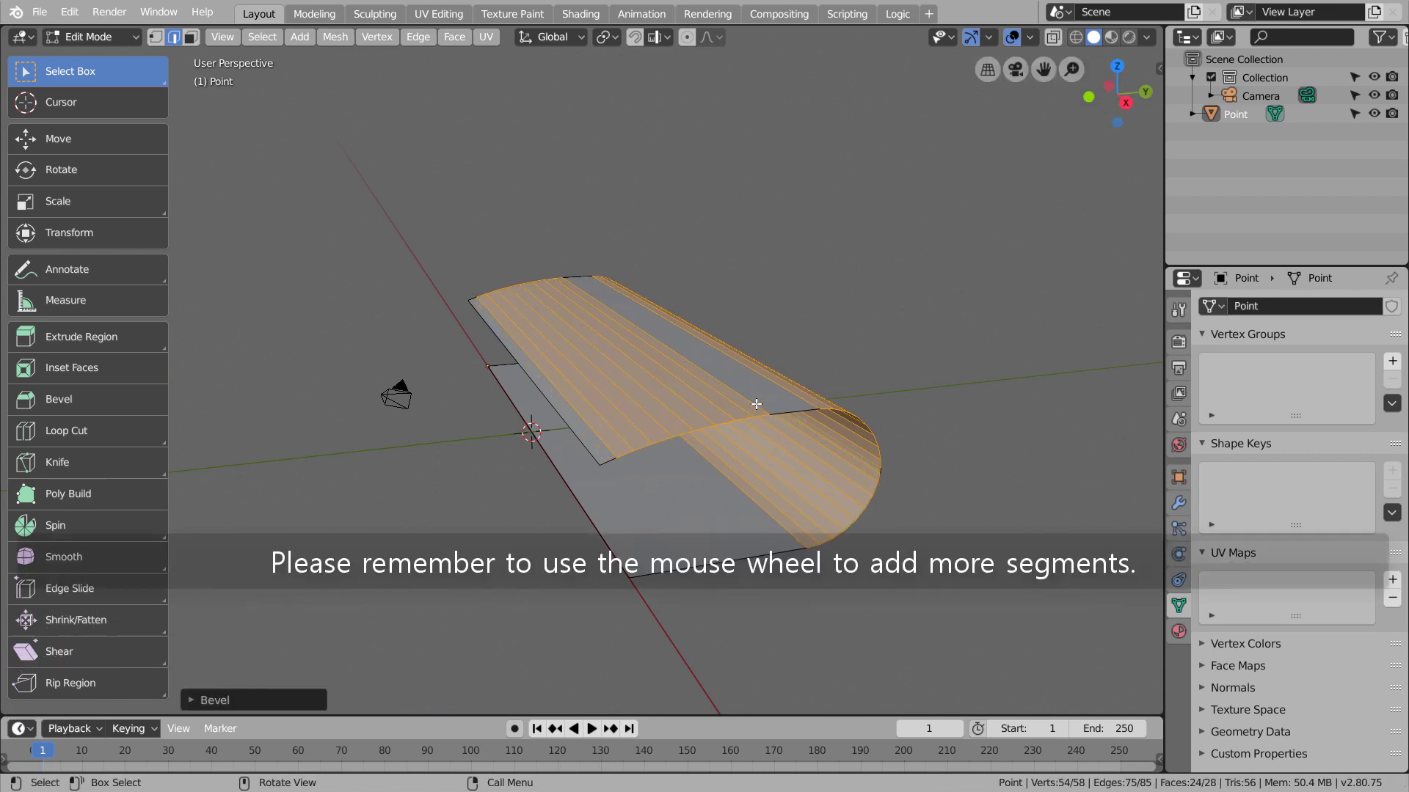
- Return to Object Mode and apply Shade Smooth to the backdrop
key("Tab")
right_click(780, 440)
left_click(780, 440)
middle_click_drag(697, 486, 562, 413)
- Undo the smoothing and first bevel, re-bevel the corner edges and smooth-shade again
key("ctrl+z")
key("ctrl+z")
key("ctrl+z")
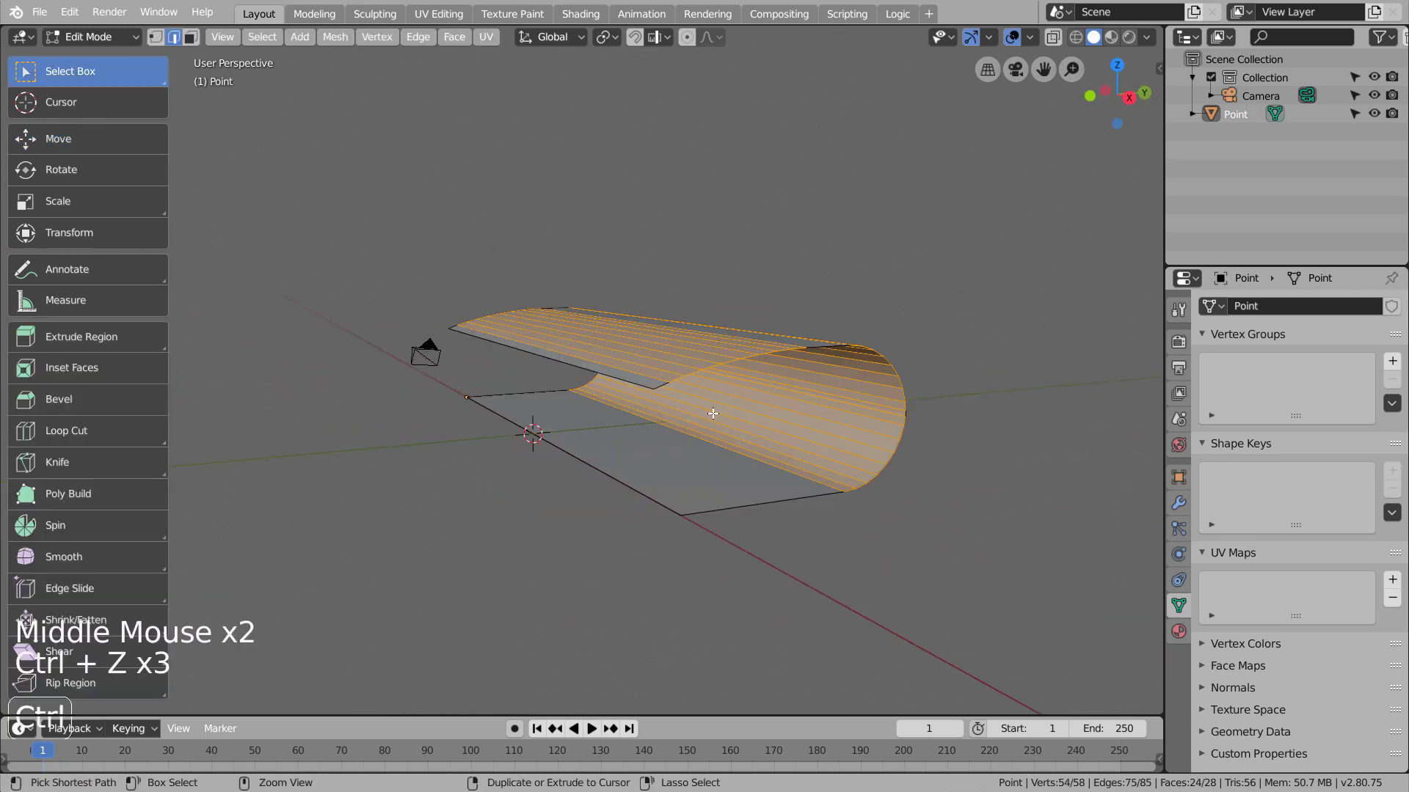
key("ctrl+z")
key("ctrl+b")
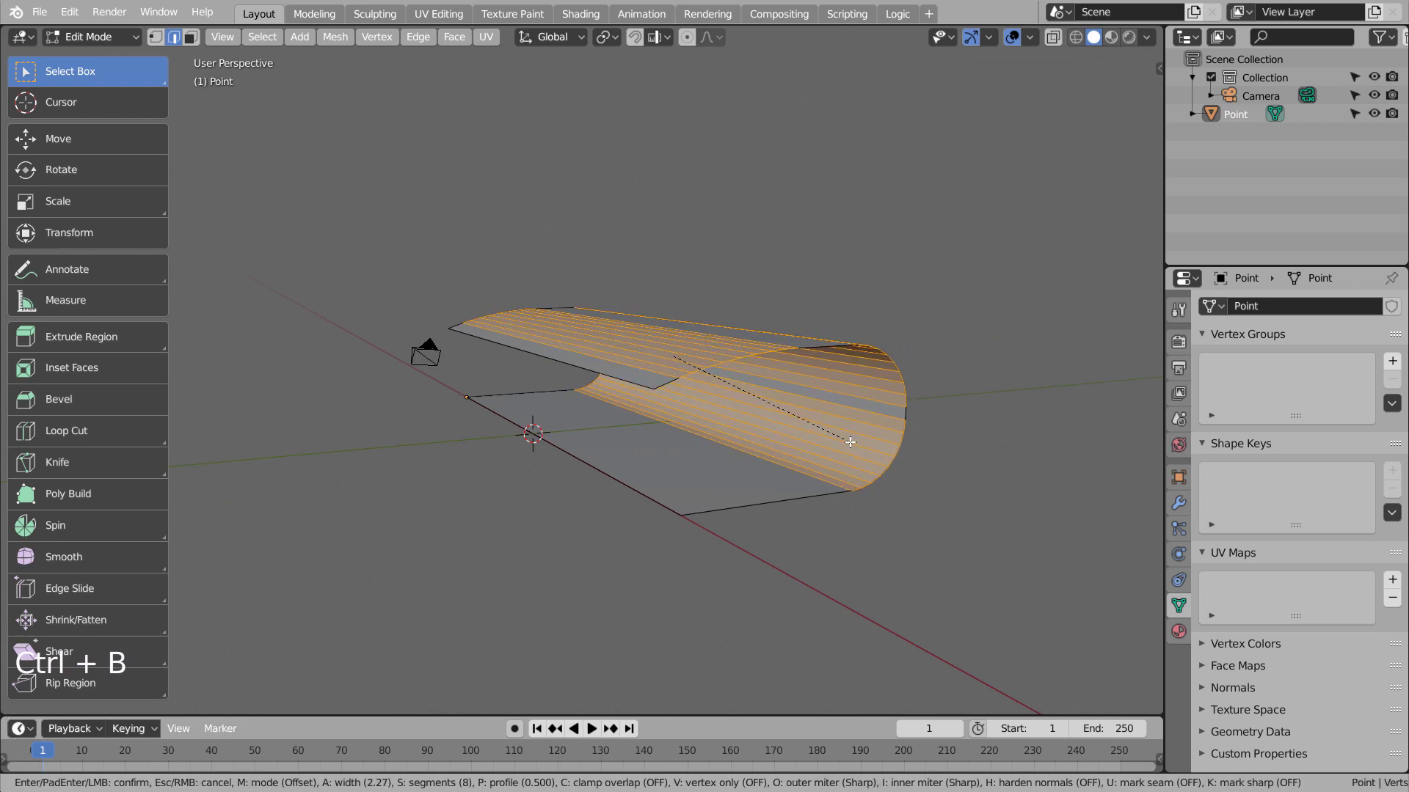
left_click(850, 442)
key("Tab")
right_click(797, 418)
left_click(792, 417)
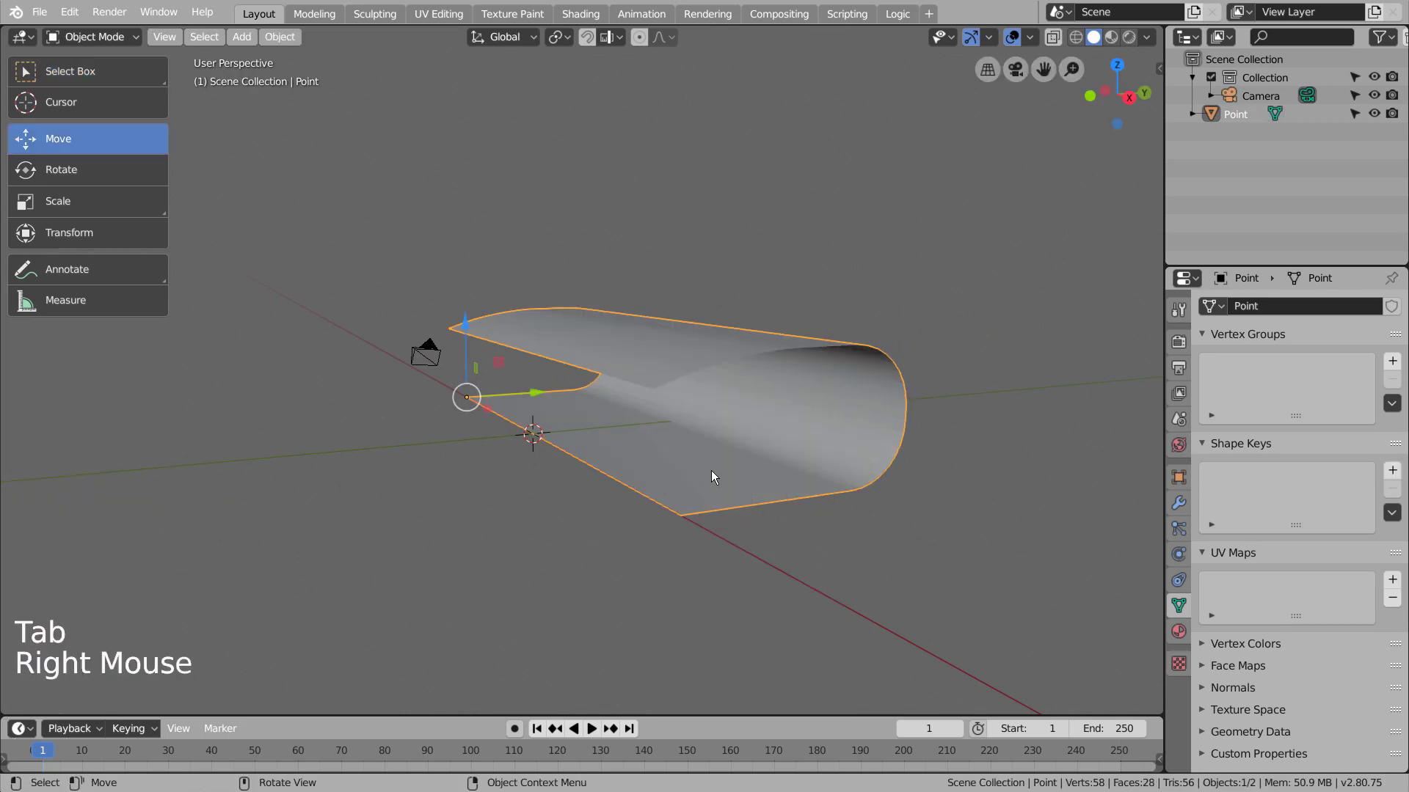
middle_click_drag(711, 471, 994, 471)
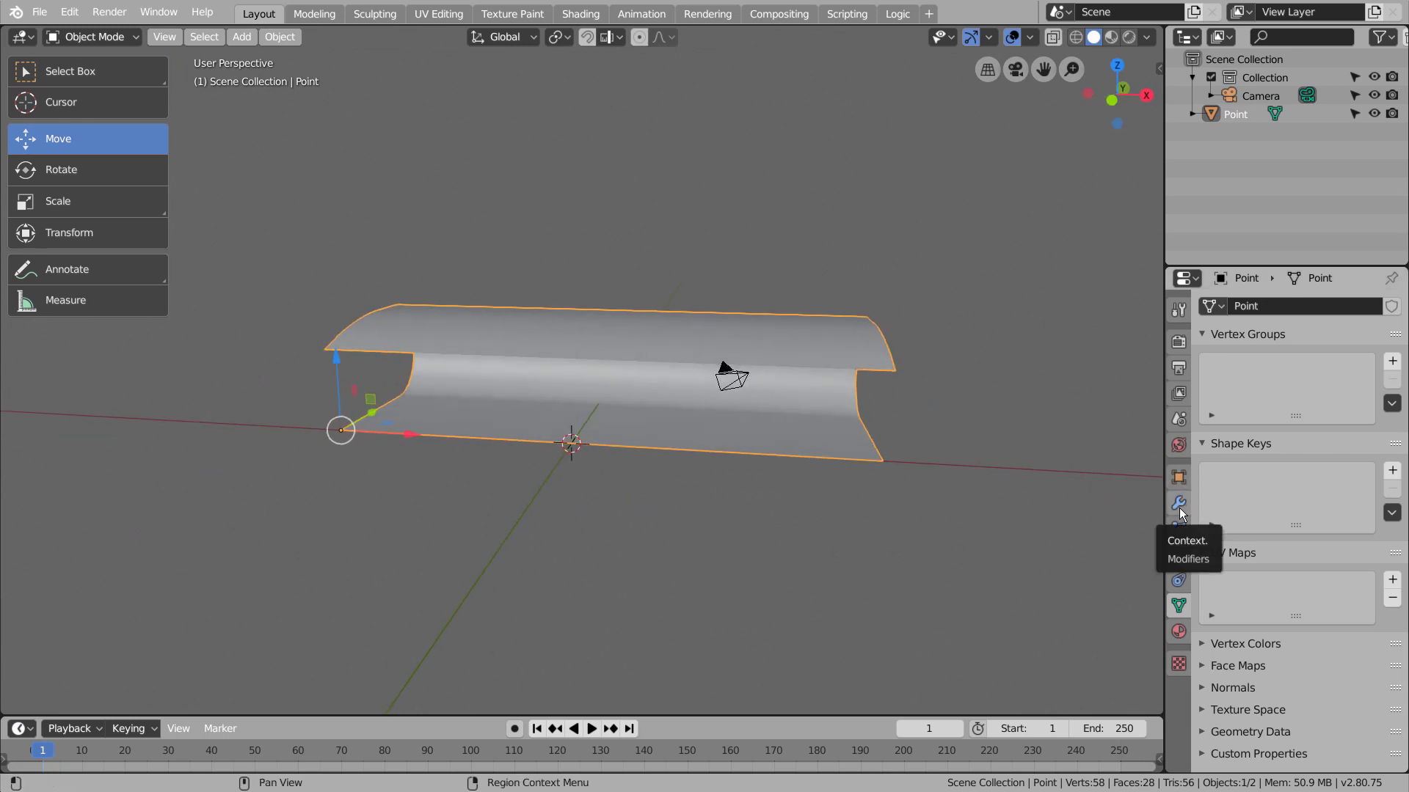
- Add a plane and scale it about 13 times into a floor under the backdrop
key("shift+a")
mouse_move(672, 417)
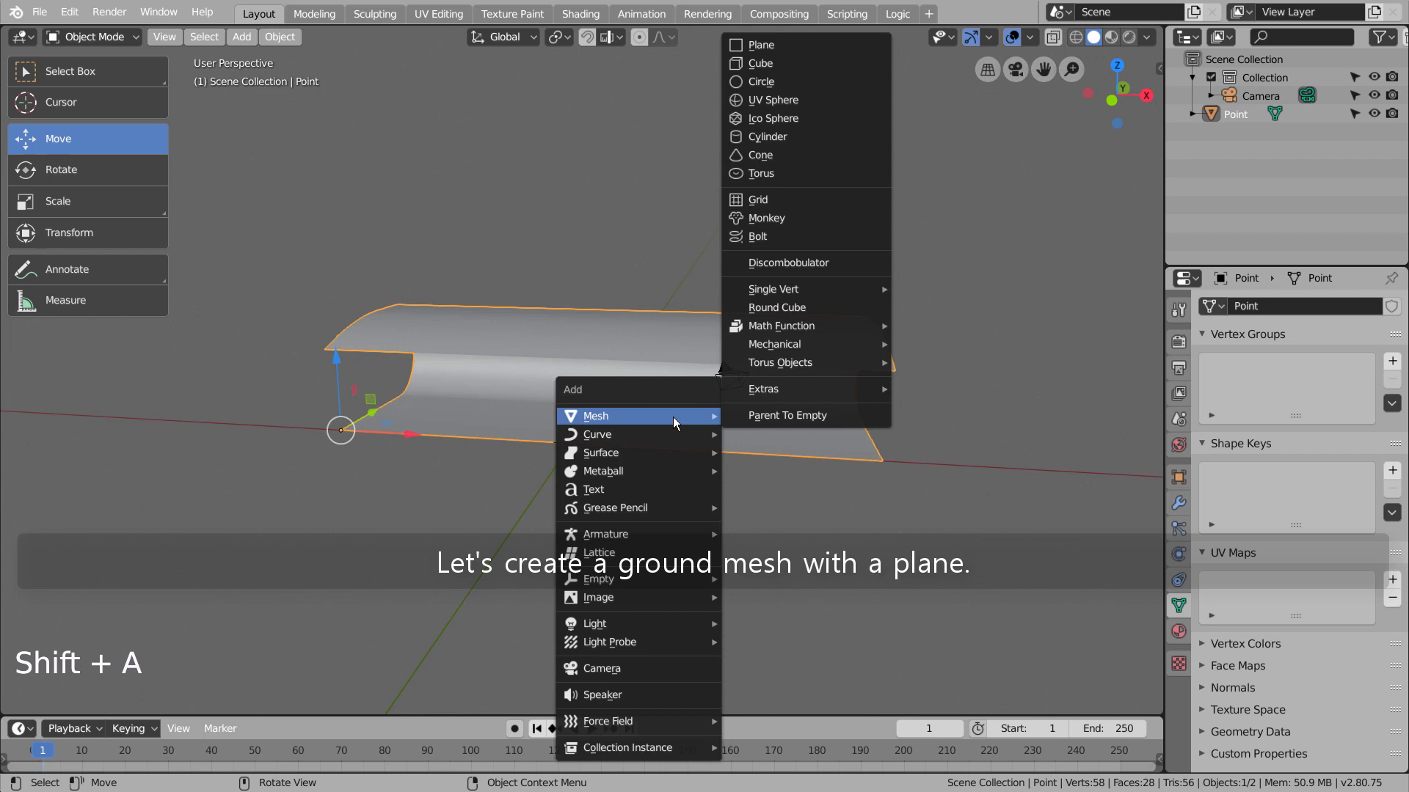
left_click(784, 47)
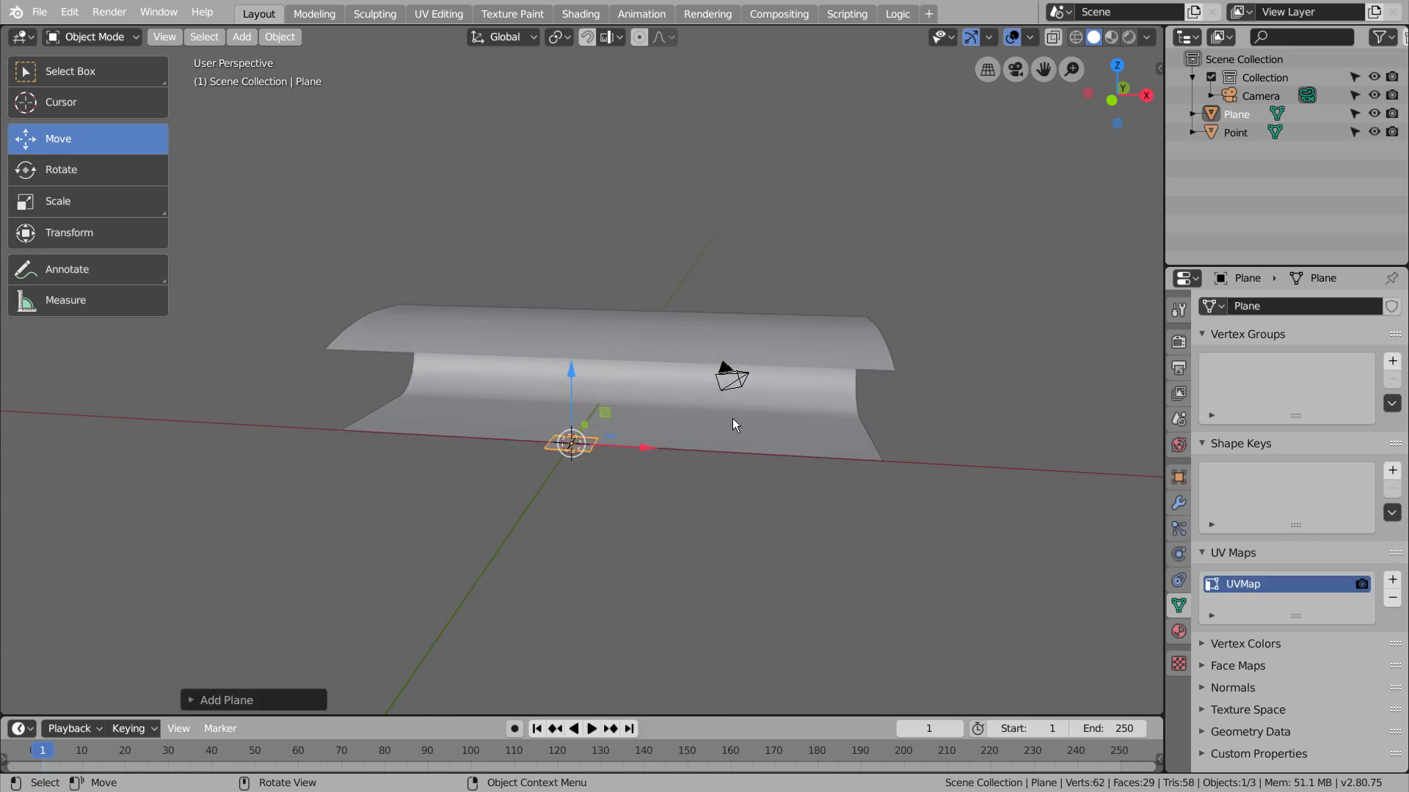
key("s")
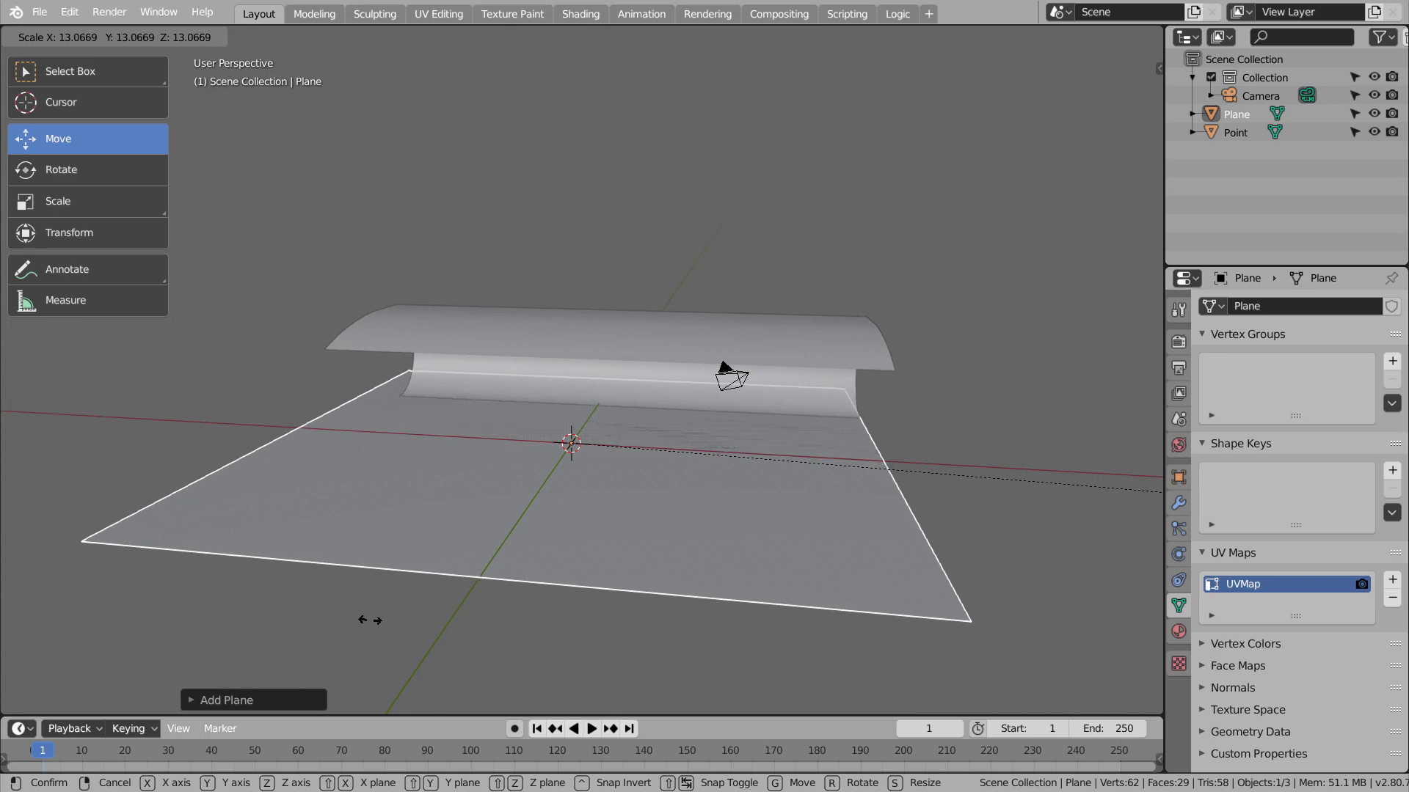
left_click(370, 620)
mouse_move(596, 512)
middle_mouse_down()
mouse_move(510, 524)
mouse_move(579, 527)
middle_mouse_up()
- Add a second plane for a light panel and rotate it 90° around Y
left_click(901, 527)
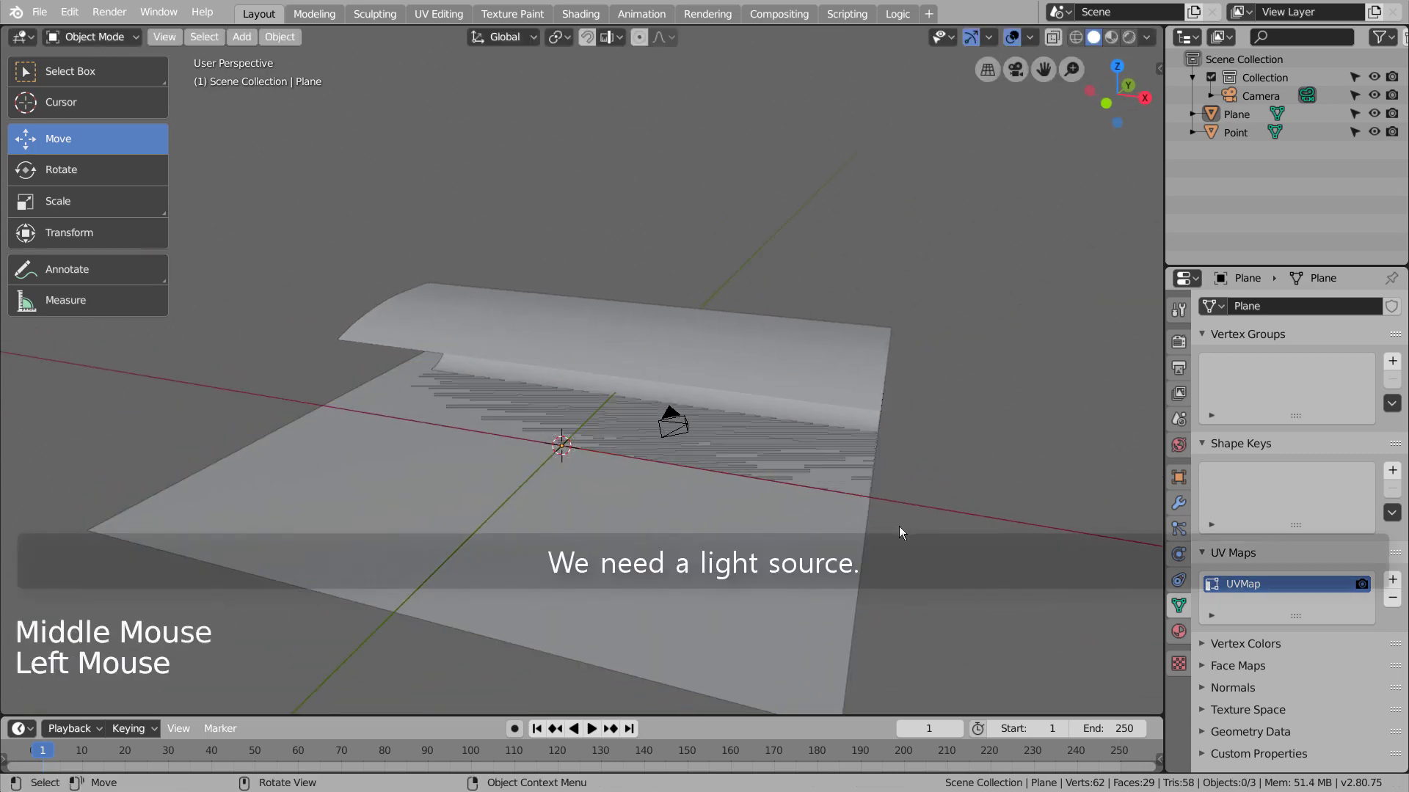
key("shift+a")
mouse_move(904, 429)
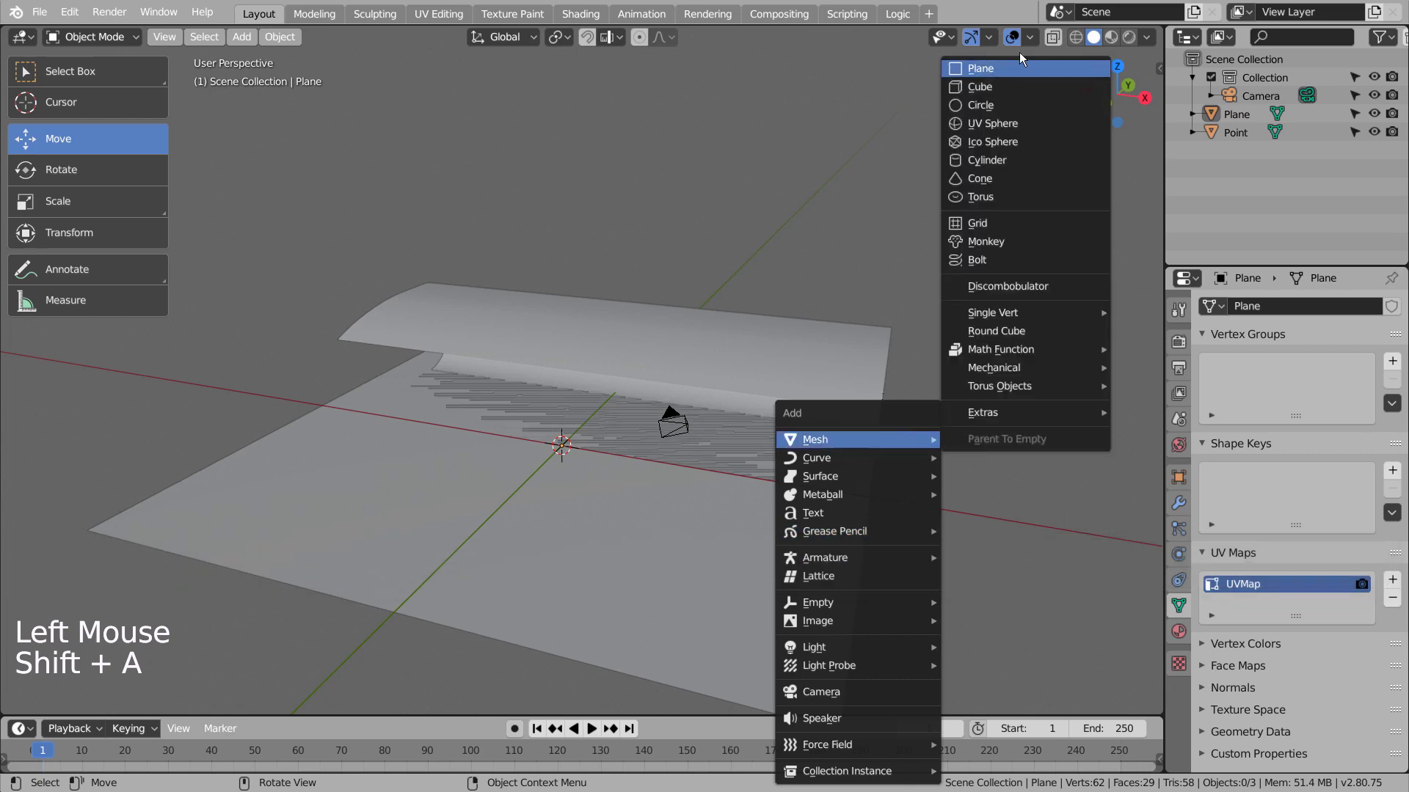
left_click(1018, 65)
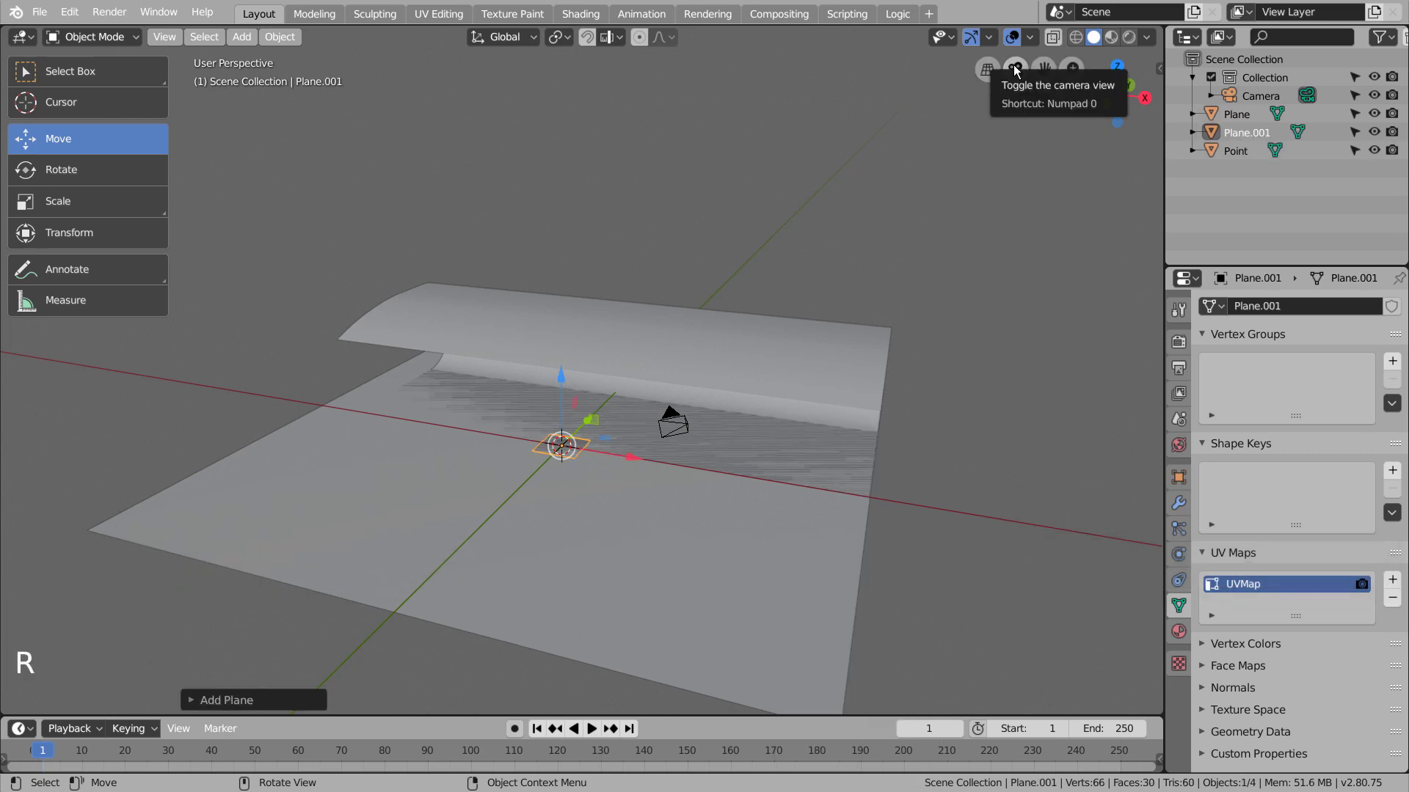
key("x")
key("9")
key("0")
key("r")
key("y")
key("9")
key("0")
key("Return")
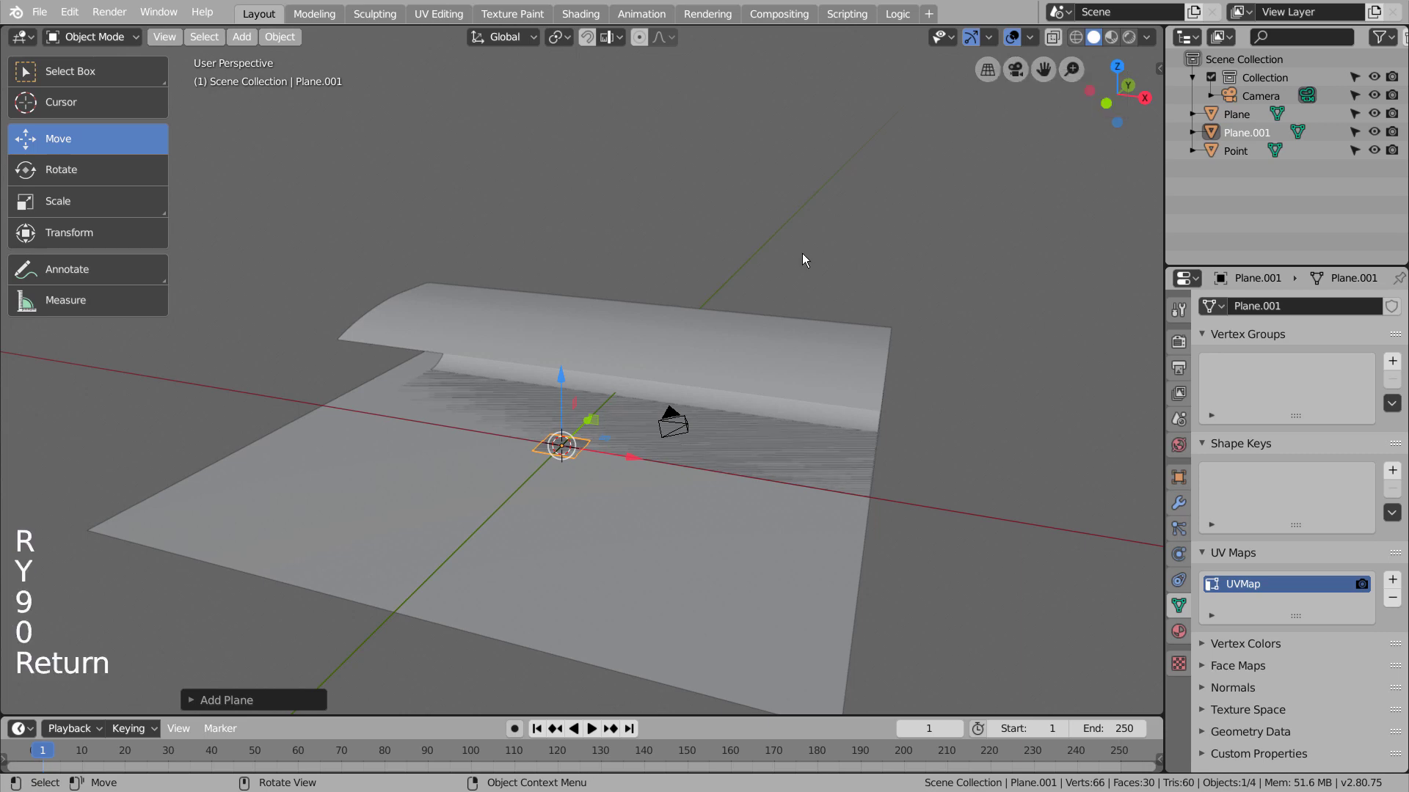
- Rotate the panel 90° on X to stand upright and move it right of the floor
key("r")
key("x")
key("9")
key("0")
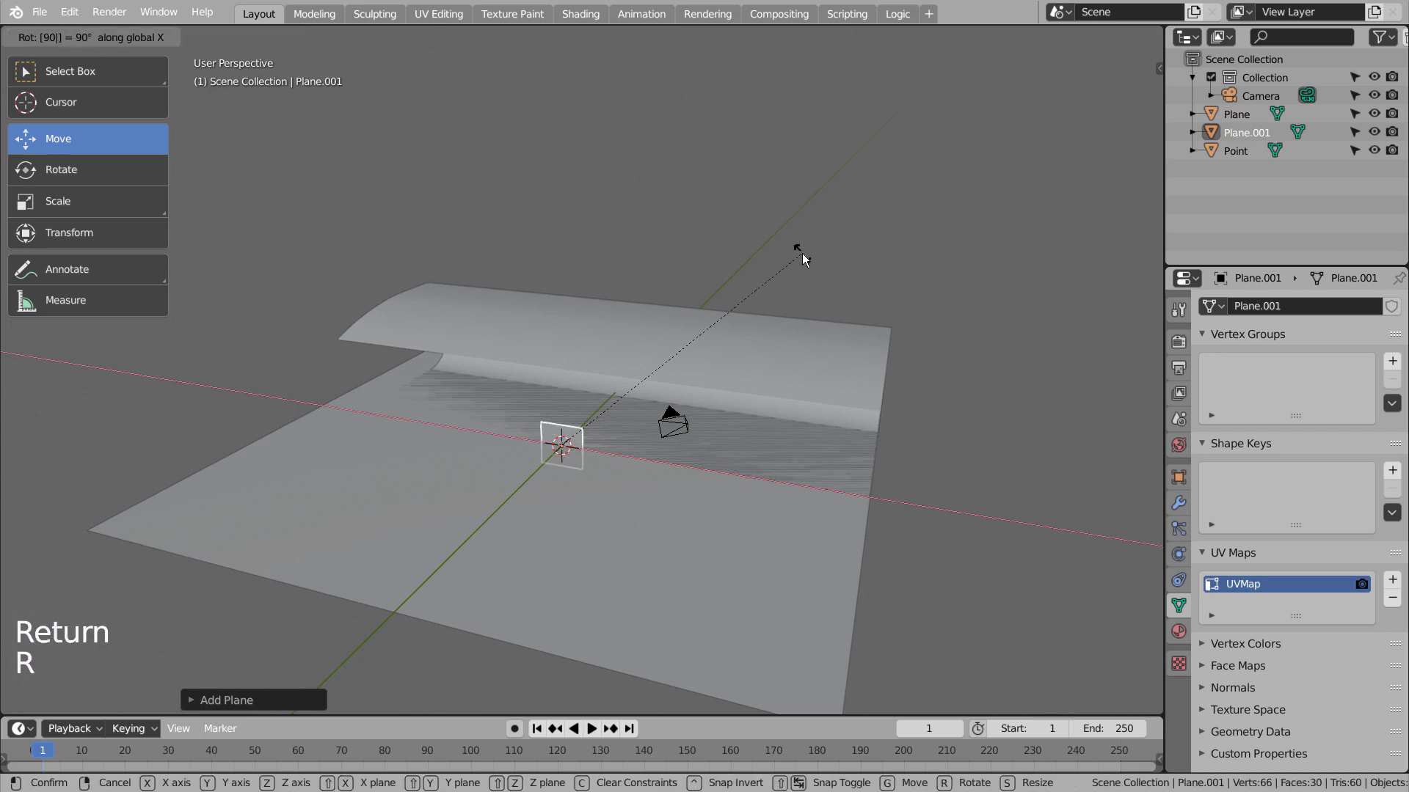
left_click(802, 253)
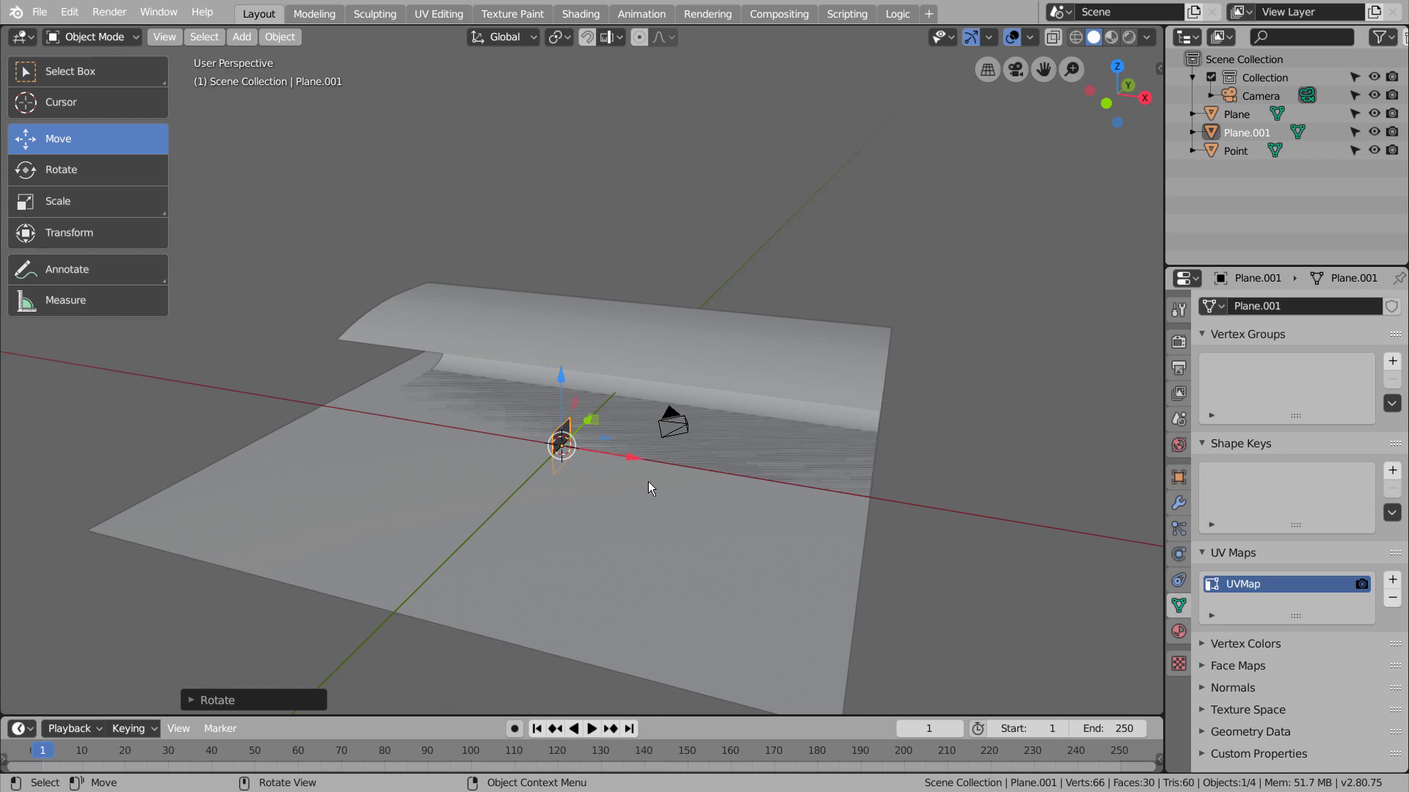
left_click_drag(631, 464, 946, 407)
- Enlarge the upright panel and move it up beside the backdrop's end
key("s")
left_click(880, 551)
middle_click_drag(873, 558, 899, 543)
left_click_drag(851, 326, 783, 279)
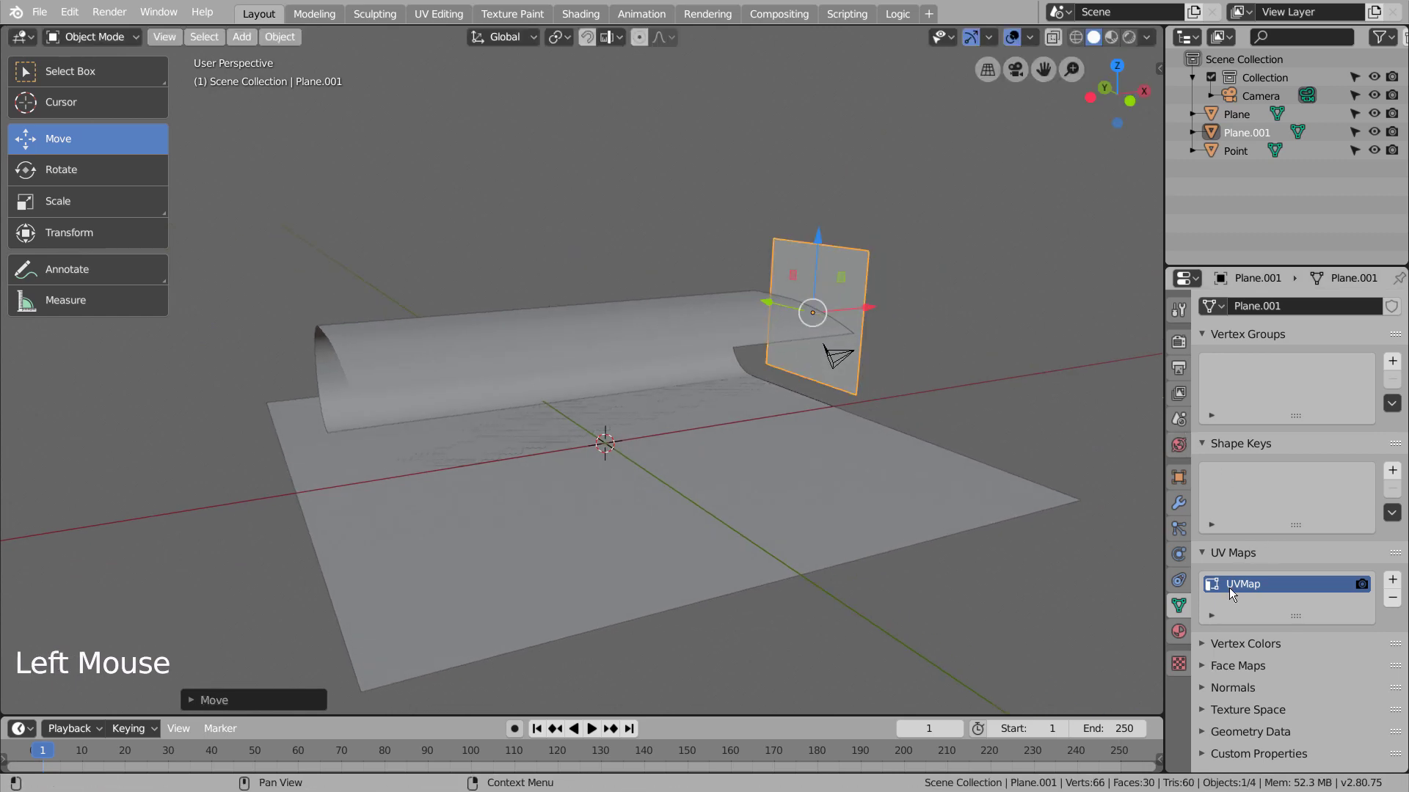
- Give Plane.001 a new Emission material with strength 8, then select the ground plane
left_click(1179, 631)
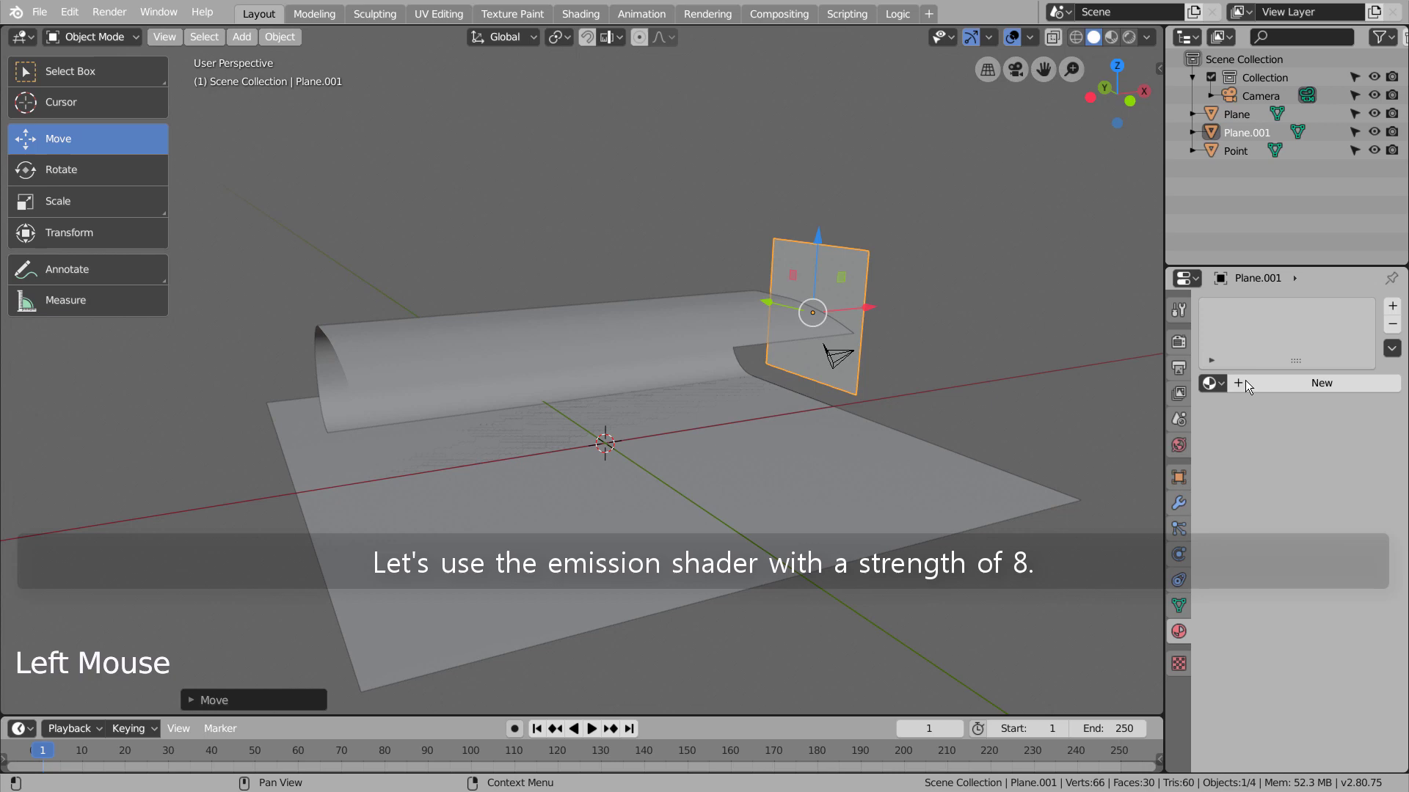
left_click(1245, 383)
left_click(1305, 492)
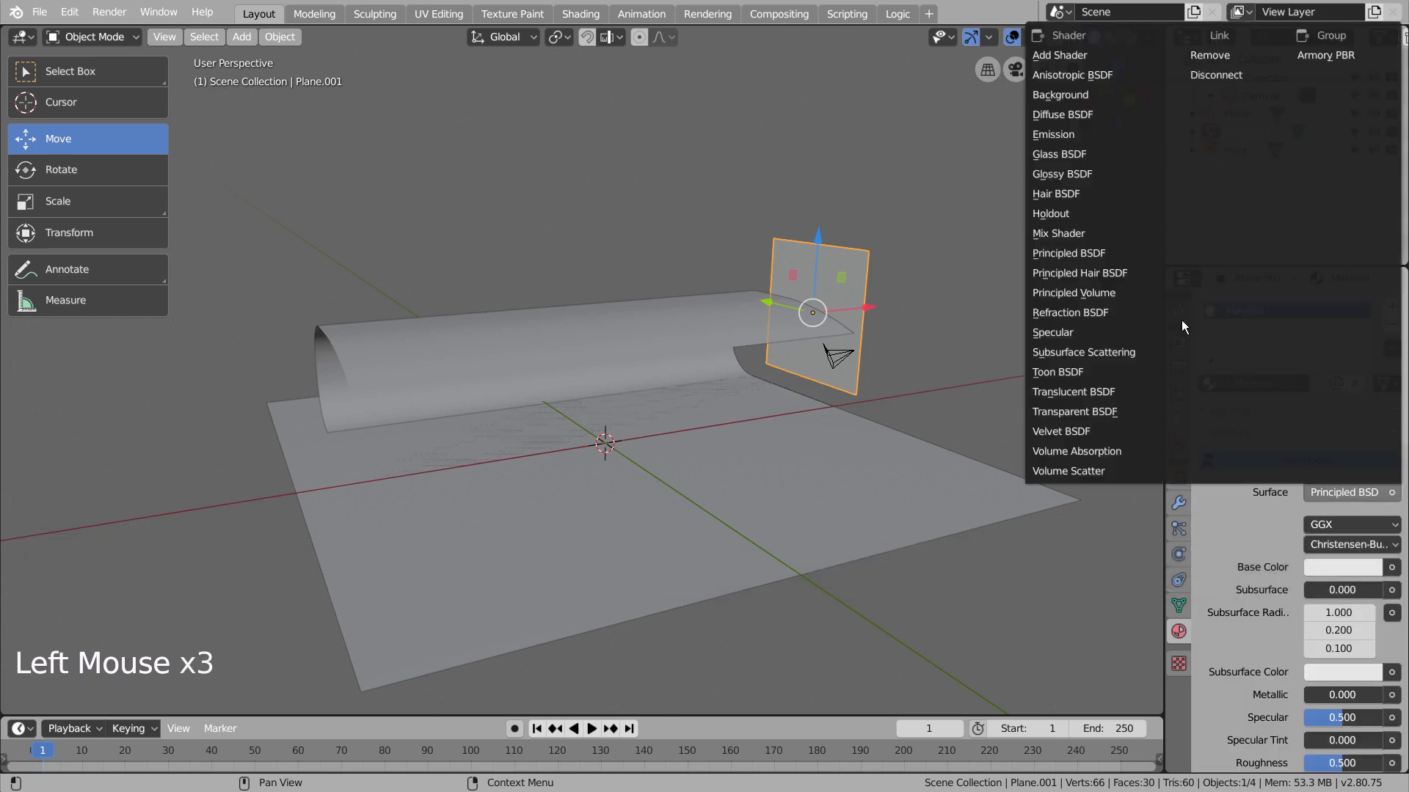
left_click(1100, 132)
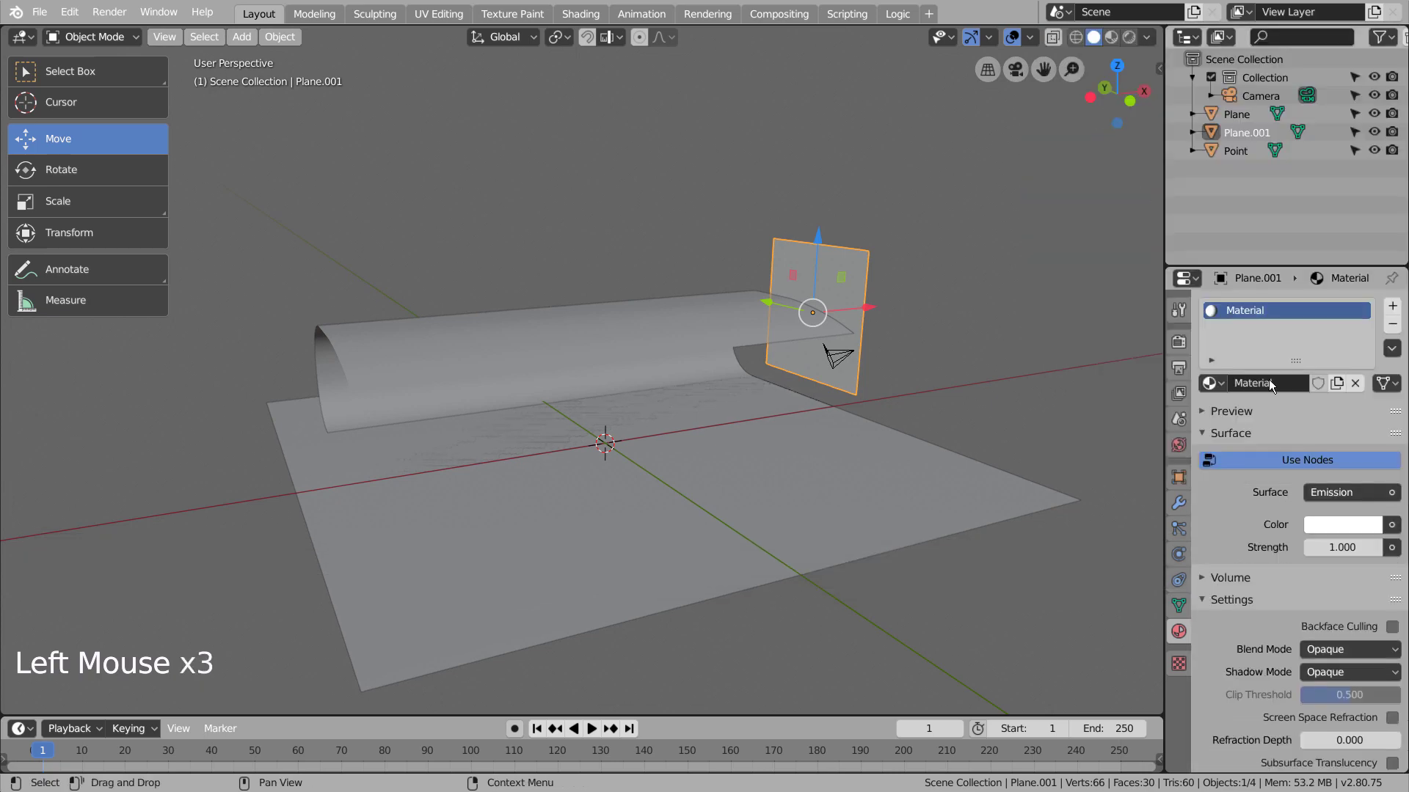
left_click(1342, 547)
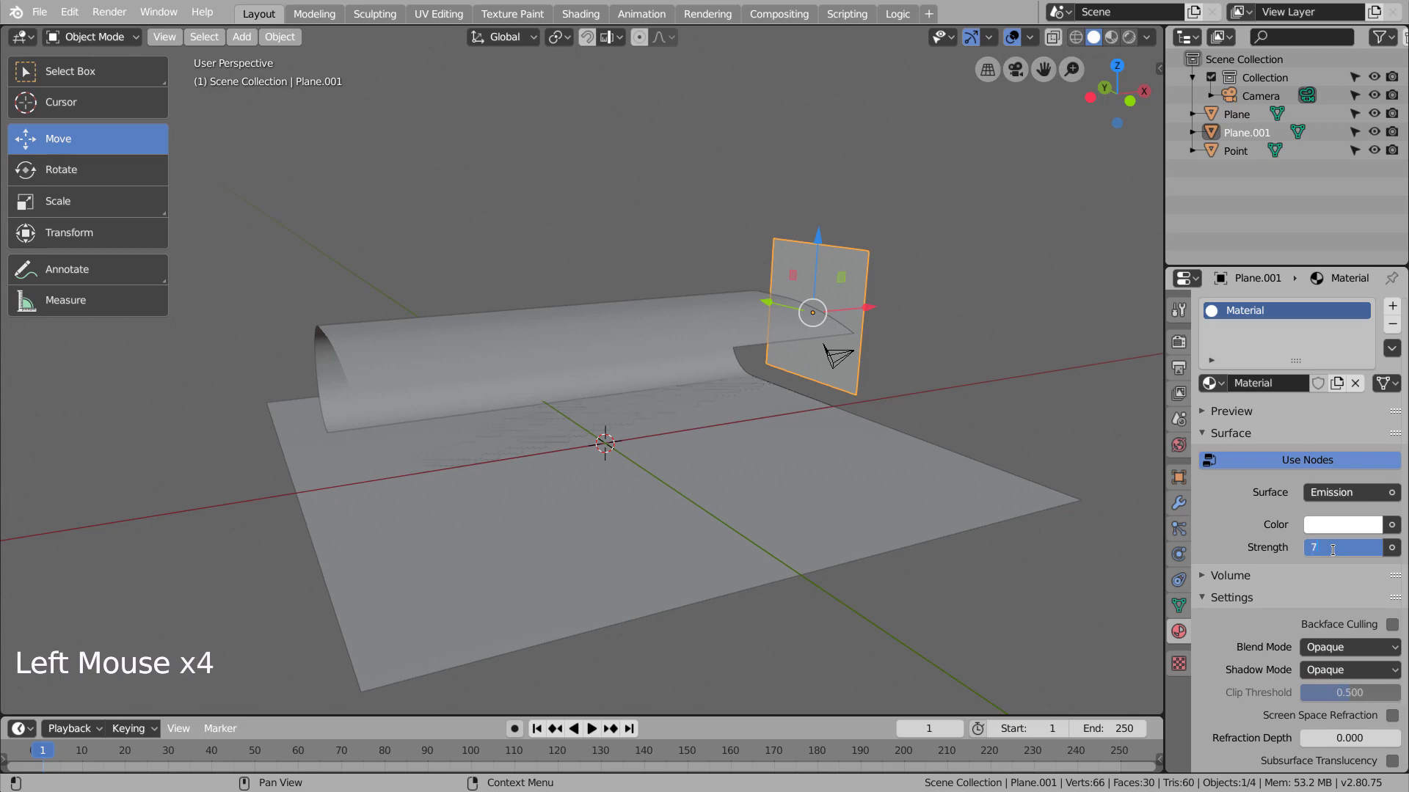
key("Return")
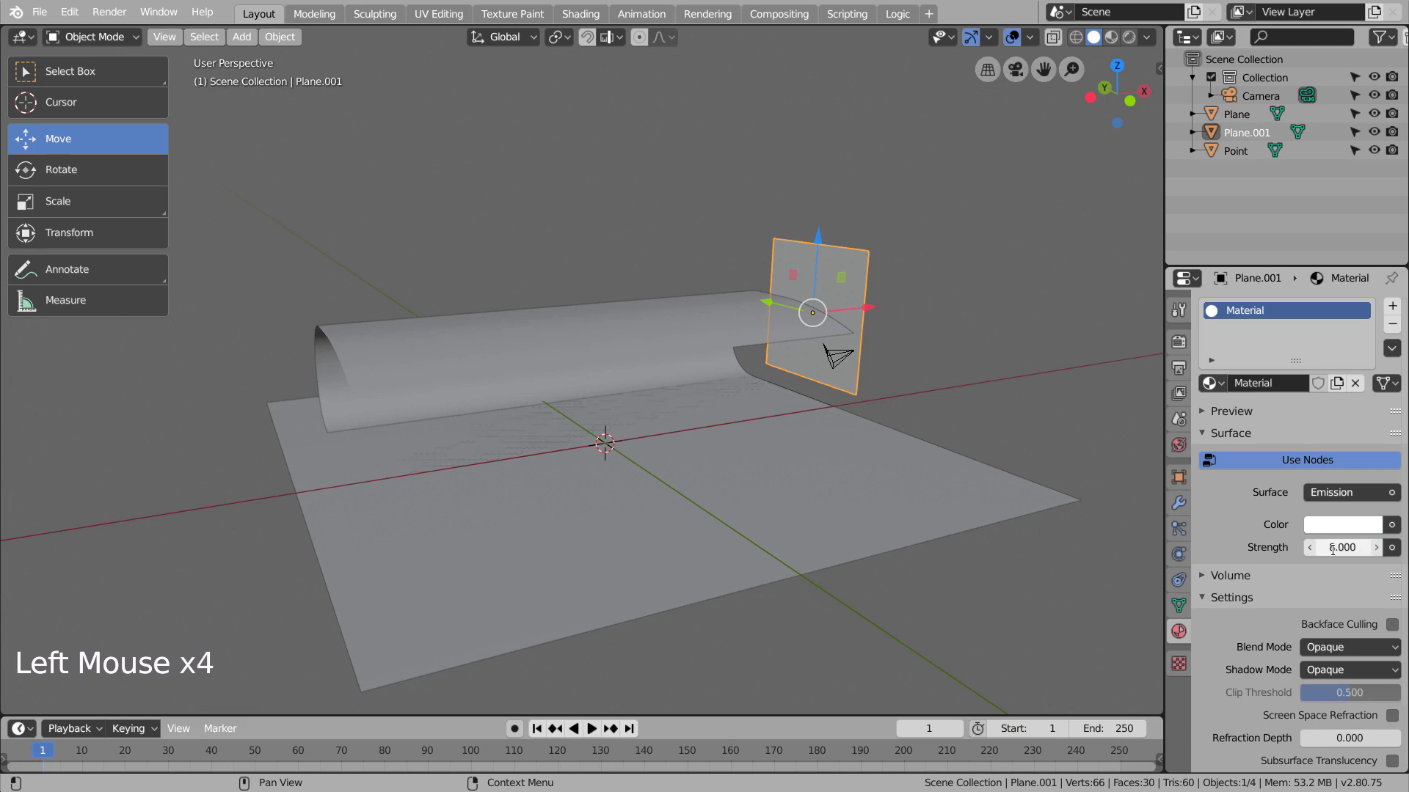
left_click(706, 457)
- Nudge the ground plane's height and subdivide its mesh with 66 cuts
left_click_drag(622, 381, 742, 489)
middle_click_drag(742, 489, 723, 504)
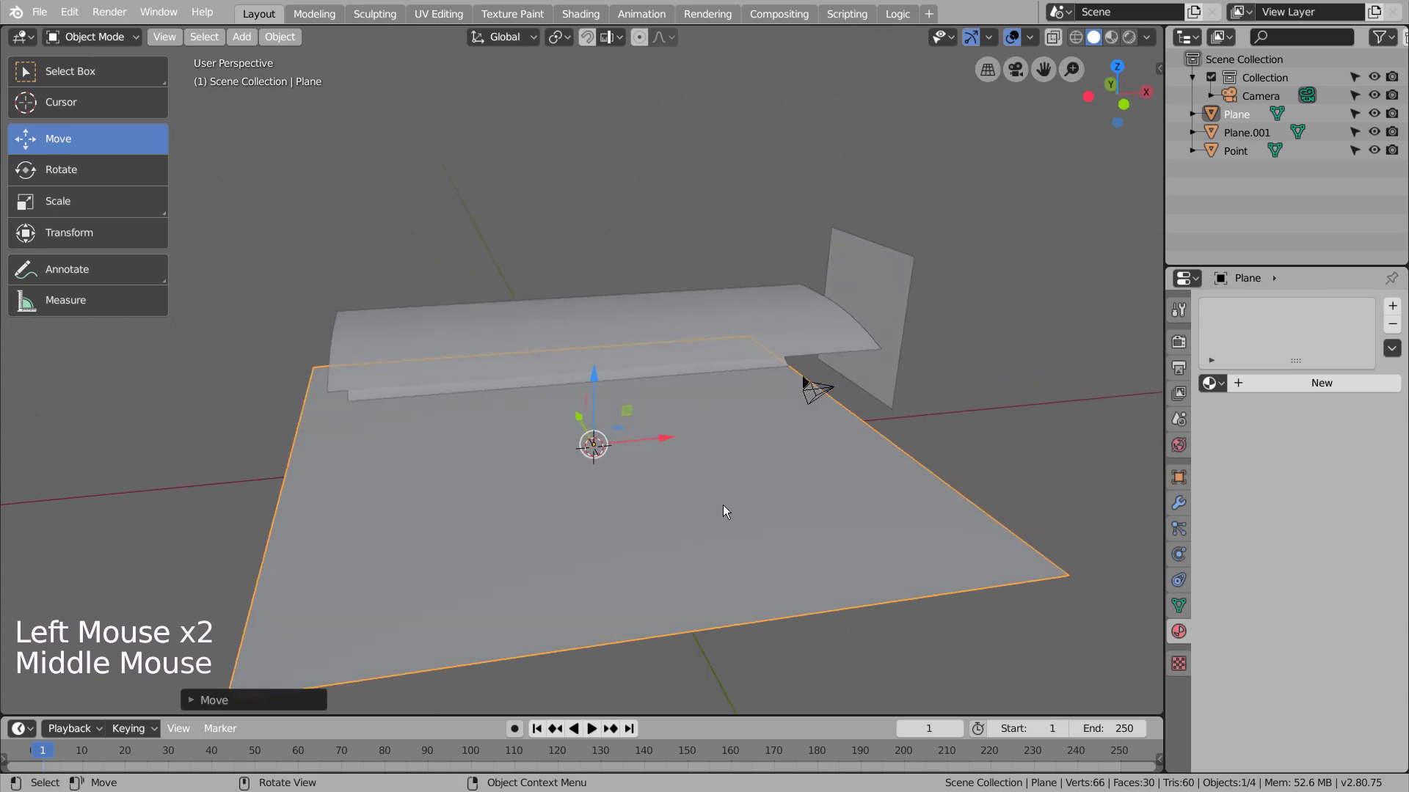
key("Tab")
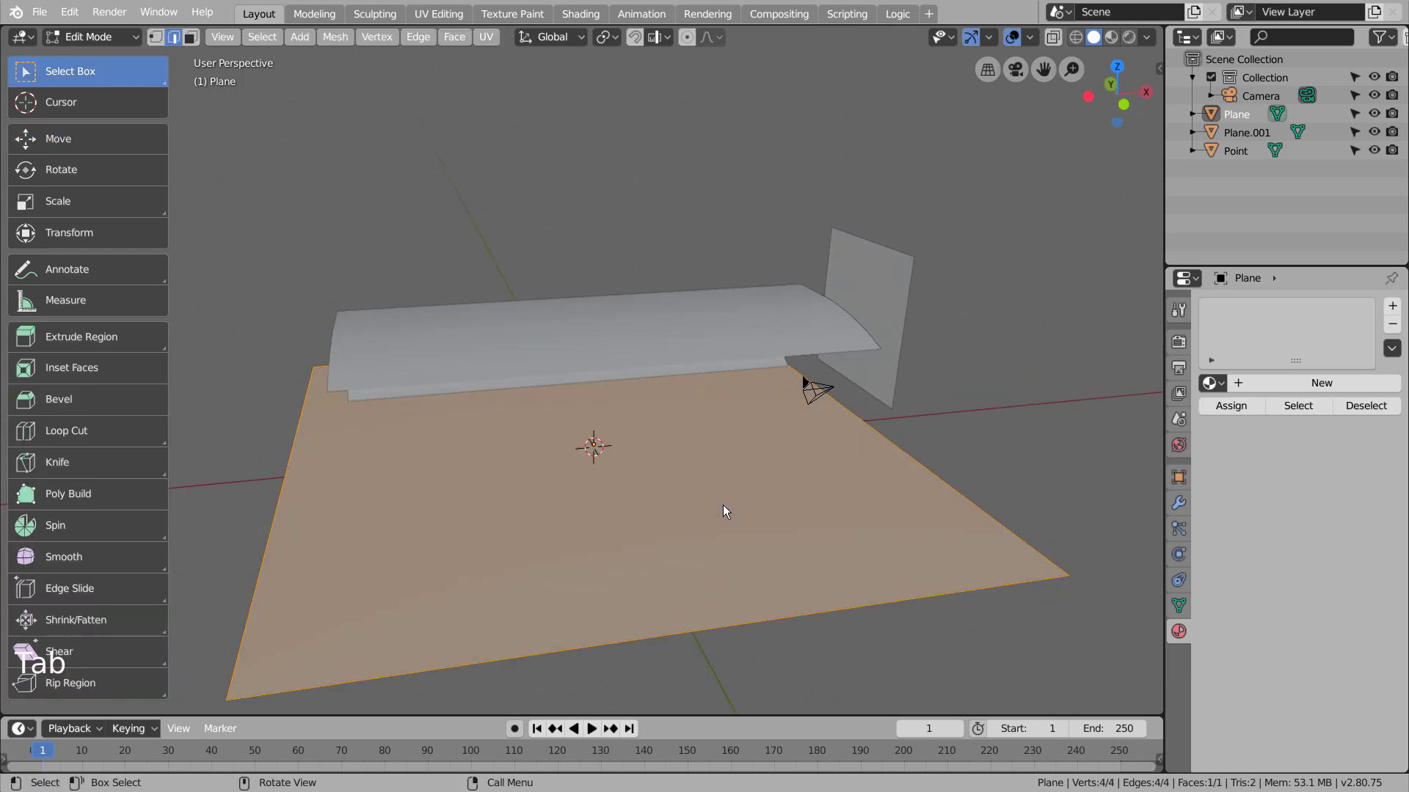
right_click(724, 505)
left_click(724, 504)
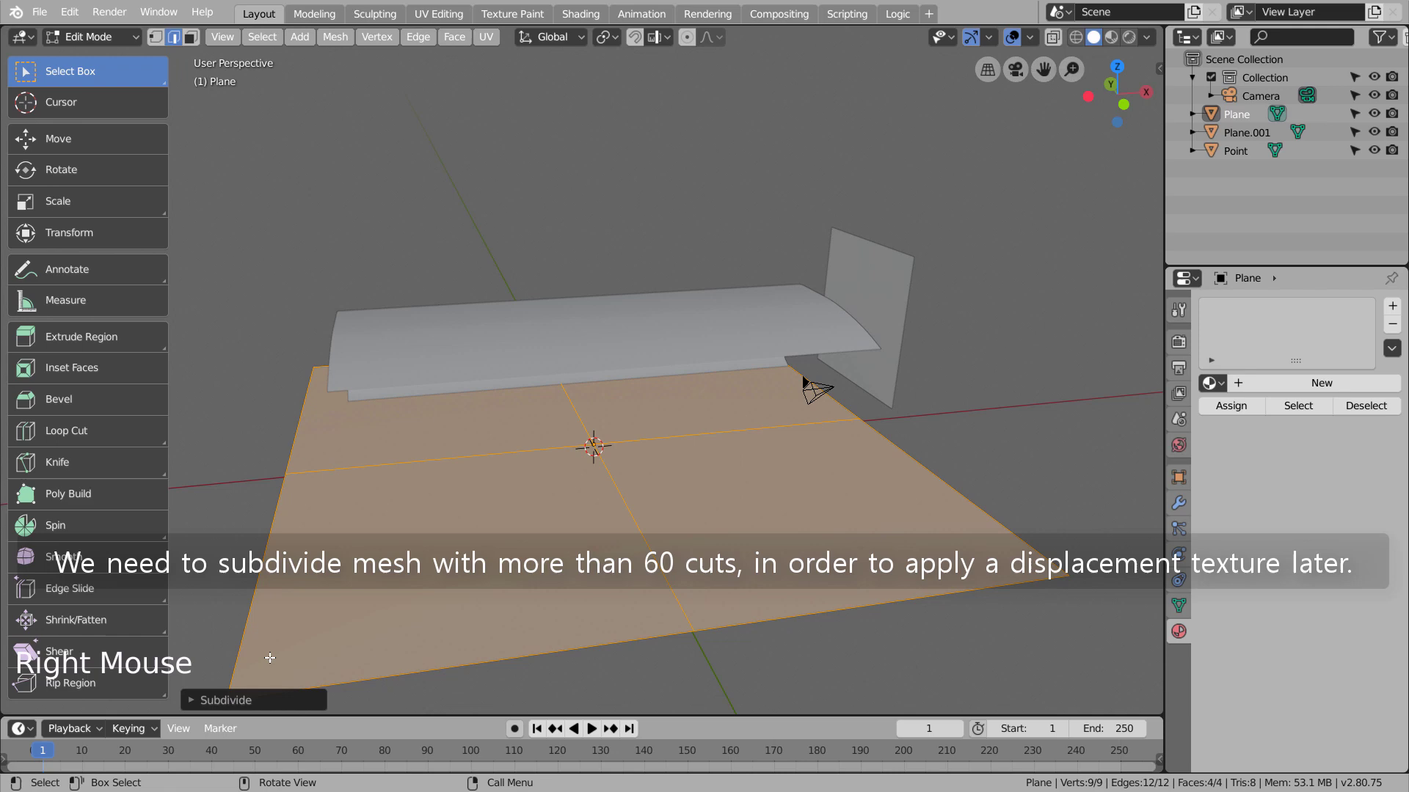
left_click(244, 700)
double_click(397, 576)
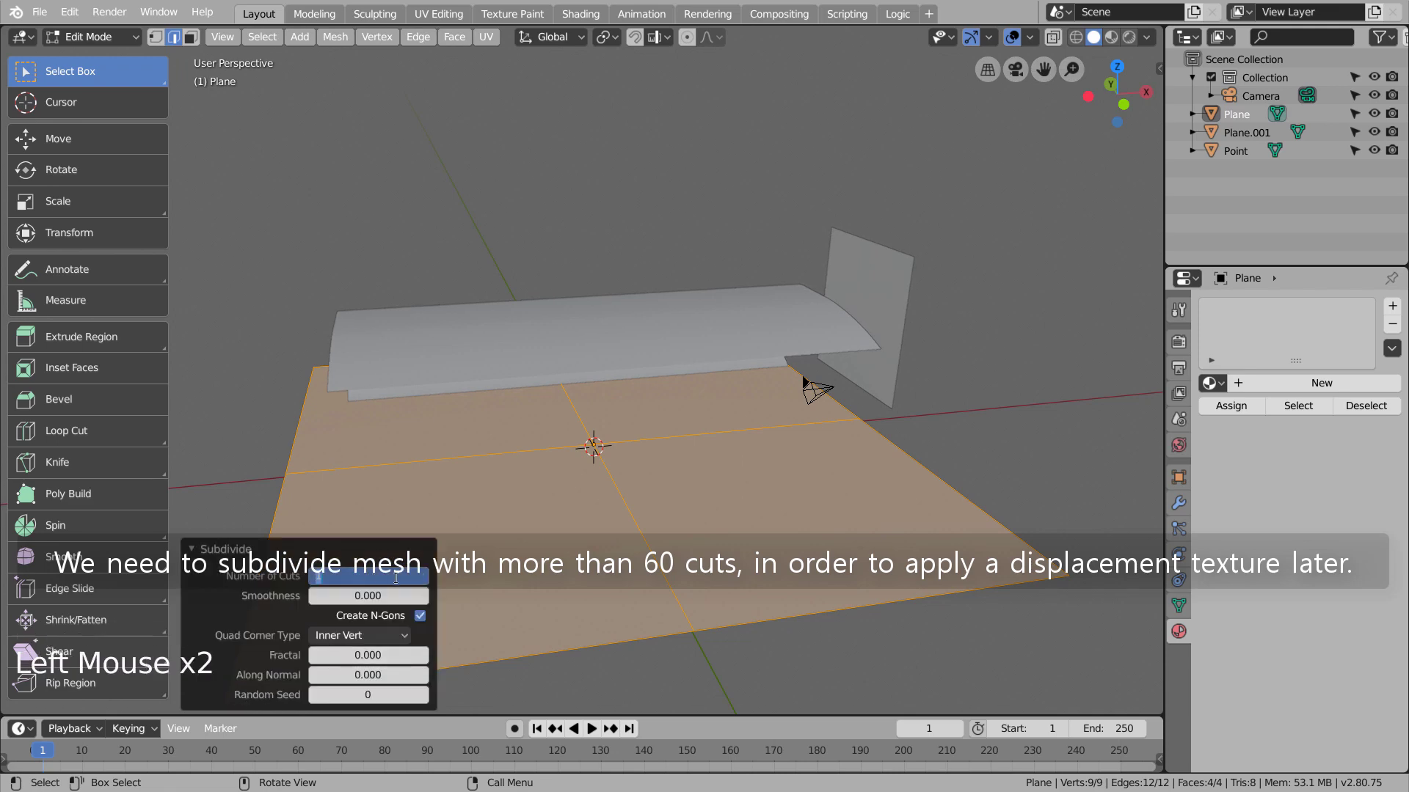
type("66")
key("Return")
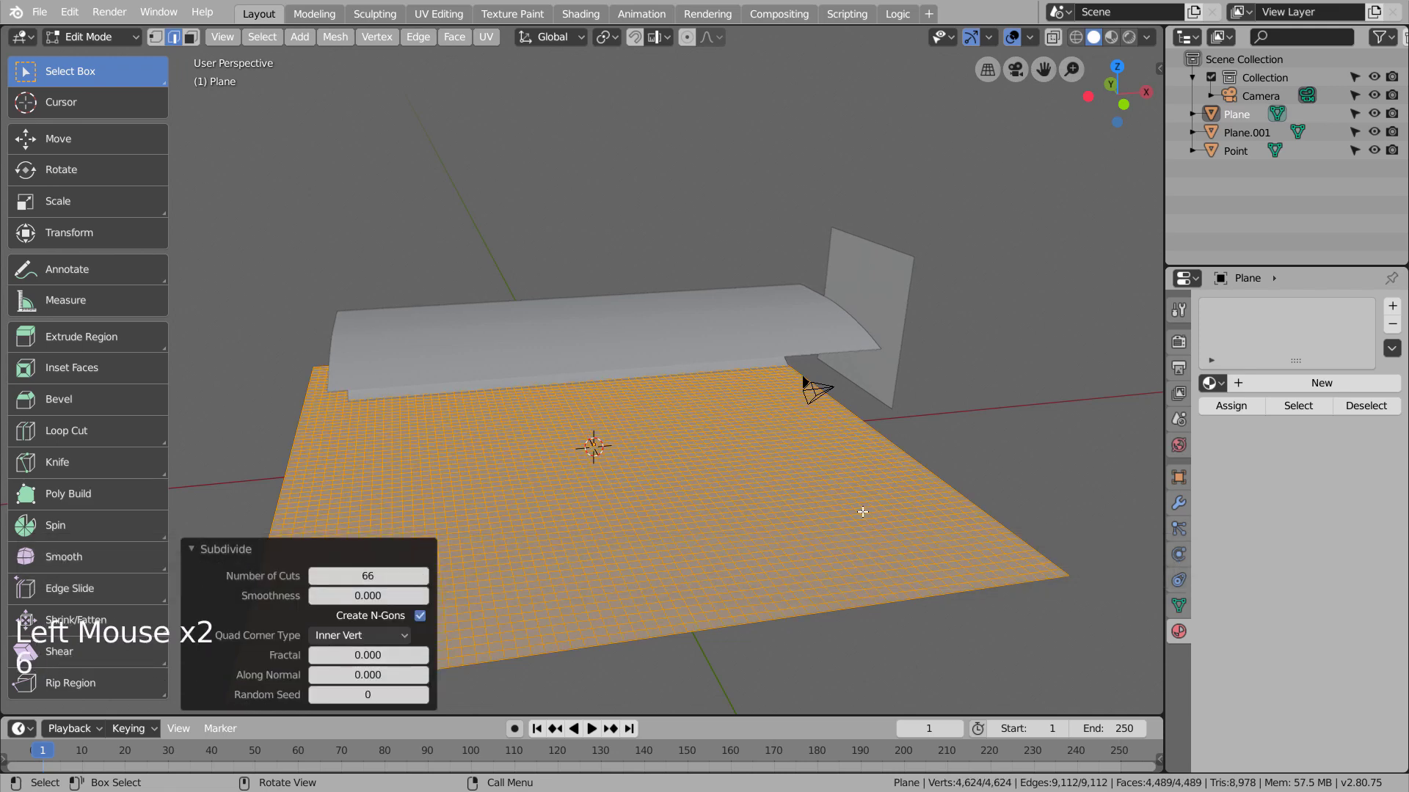
key("Tab")
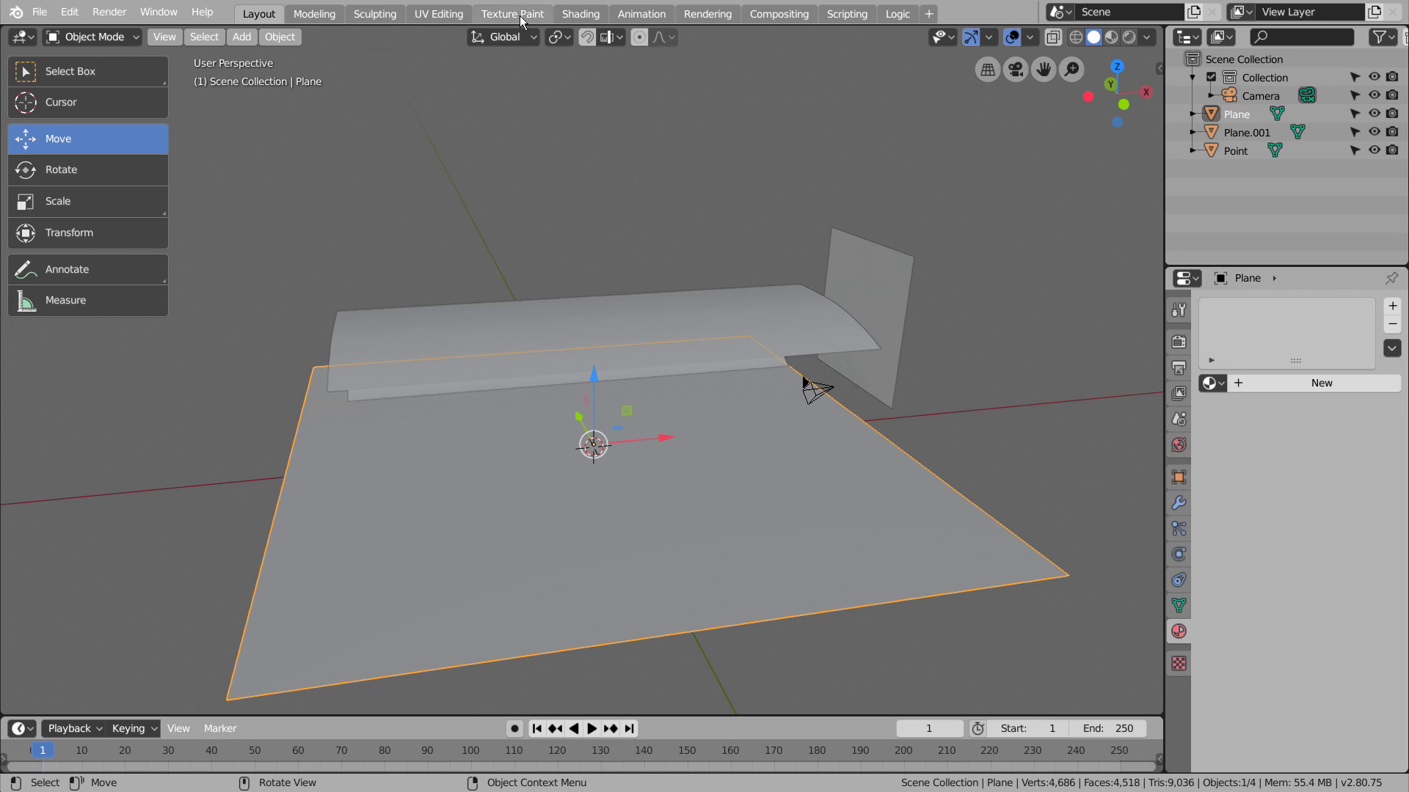
- In the Shading workspace, create a new material for the ground plane
left_click(587, 17)
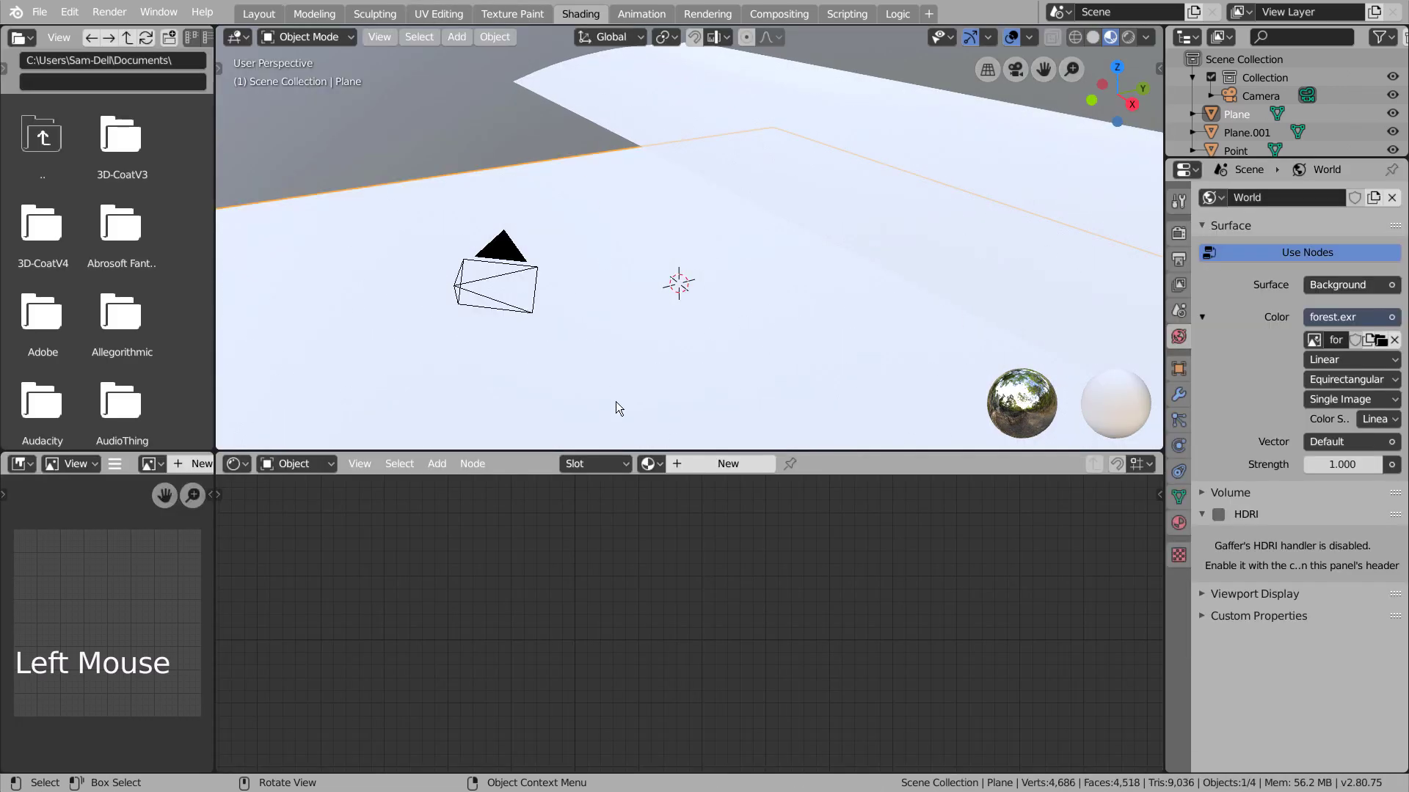
left_click(726, 467)
middle_click_drag(562, 314, 730, 292)
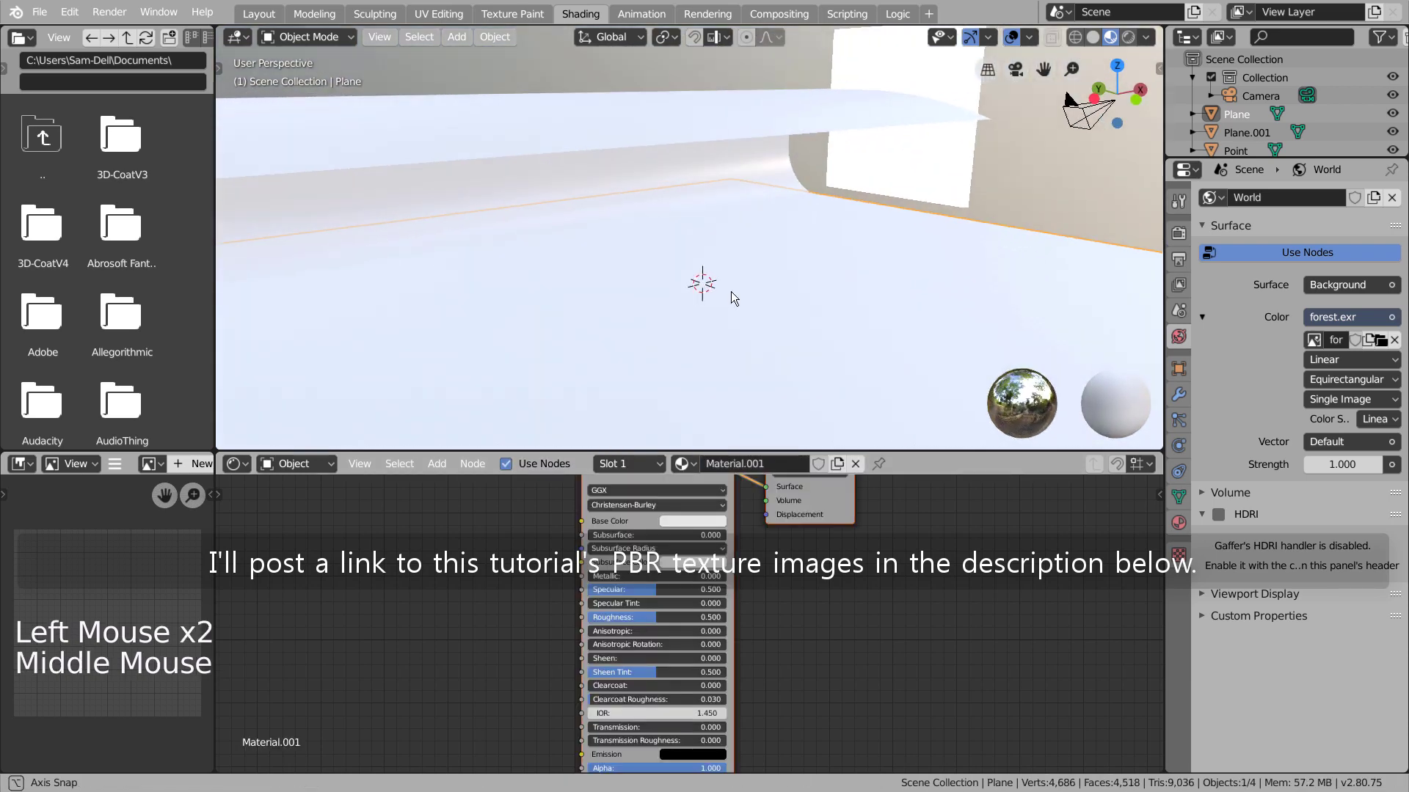
left_click(342, 527)
- Add an Image Texture node loading Tiles36_col.jpg and link it to Base Color
key("shift+a")
mouse_move(343, 527)
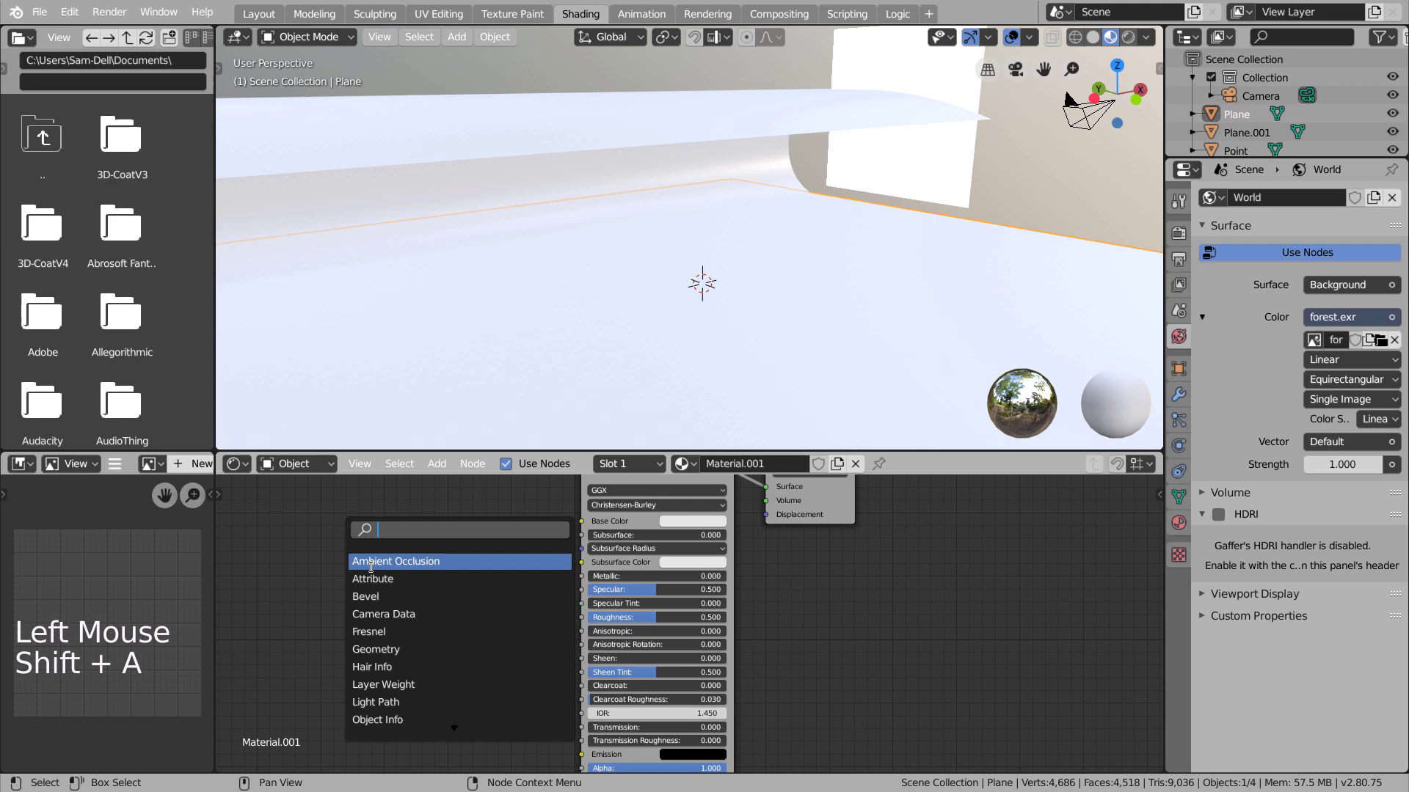
type("image")
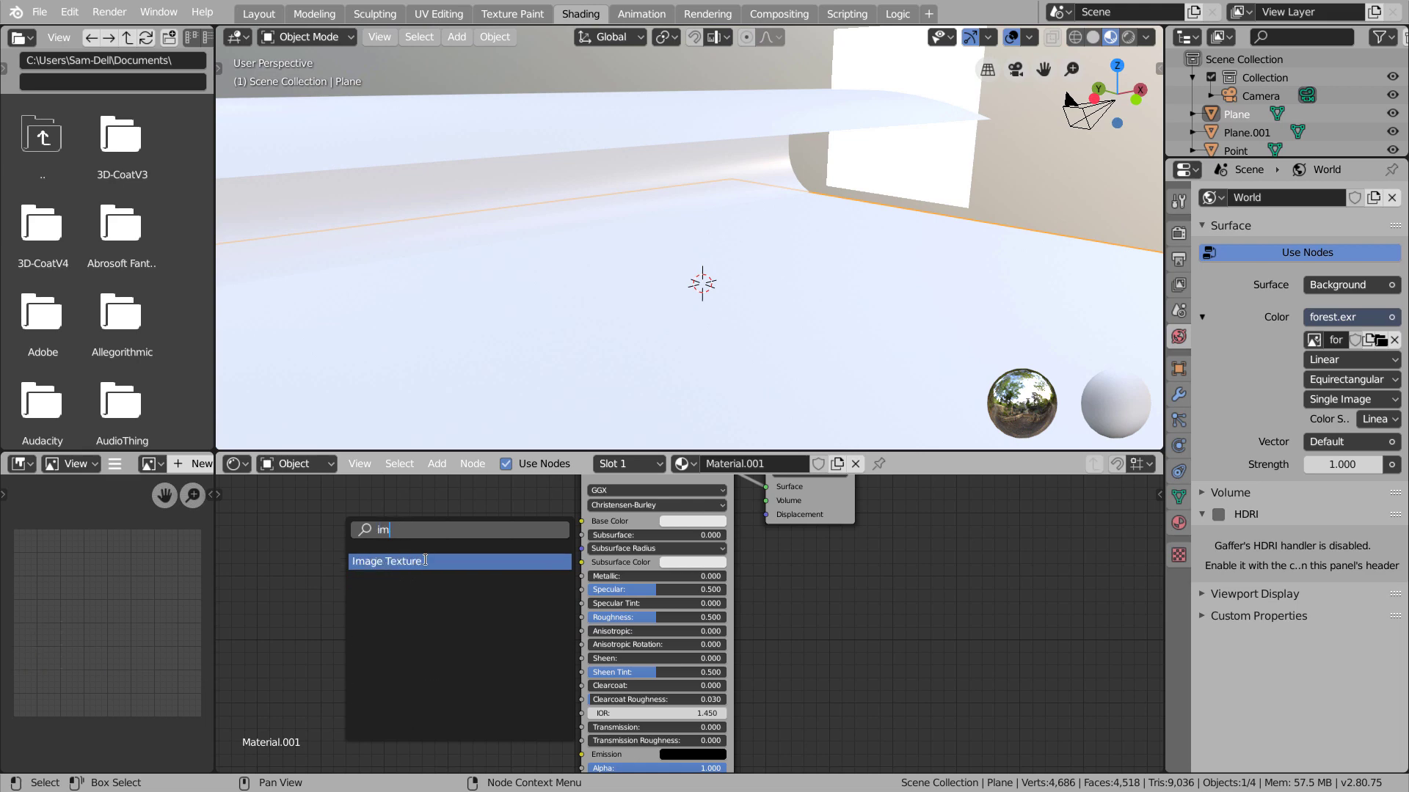
key("Return")
left_click(336, 491)
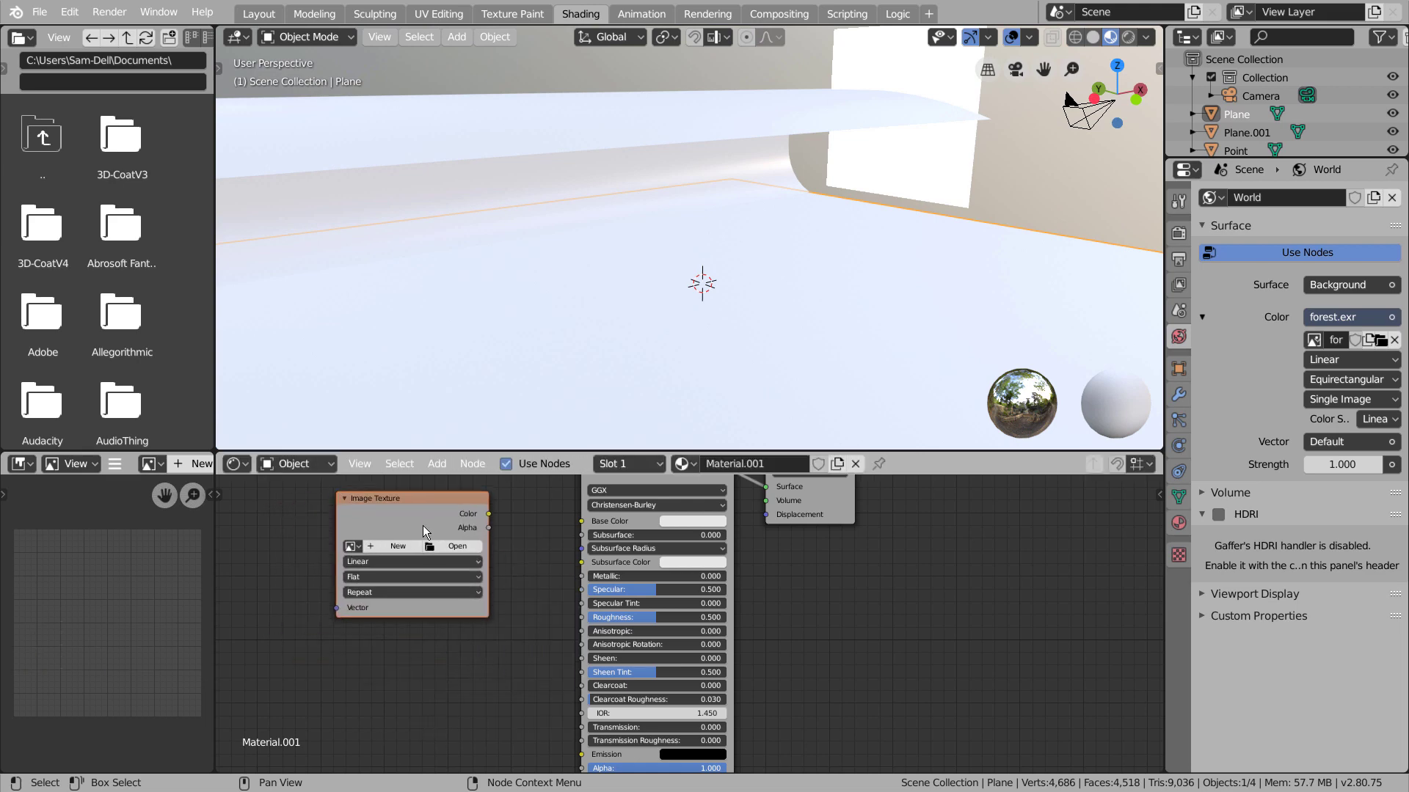
left_click(457, 545)
double_click(281, 114)
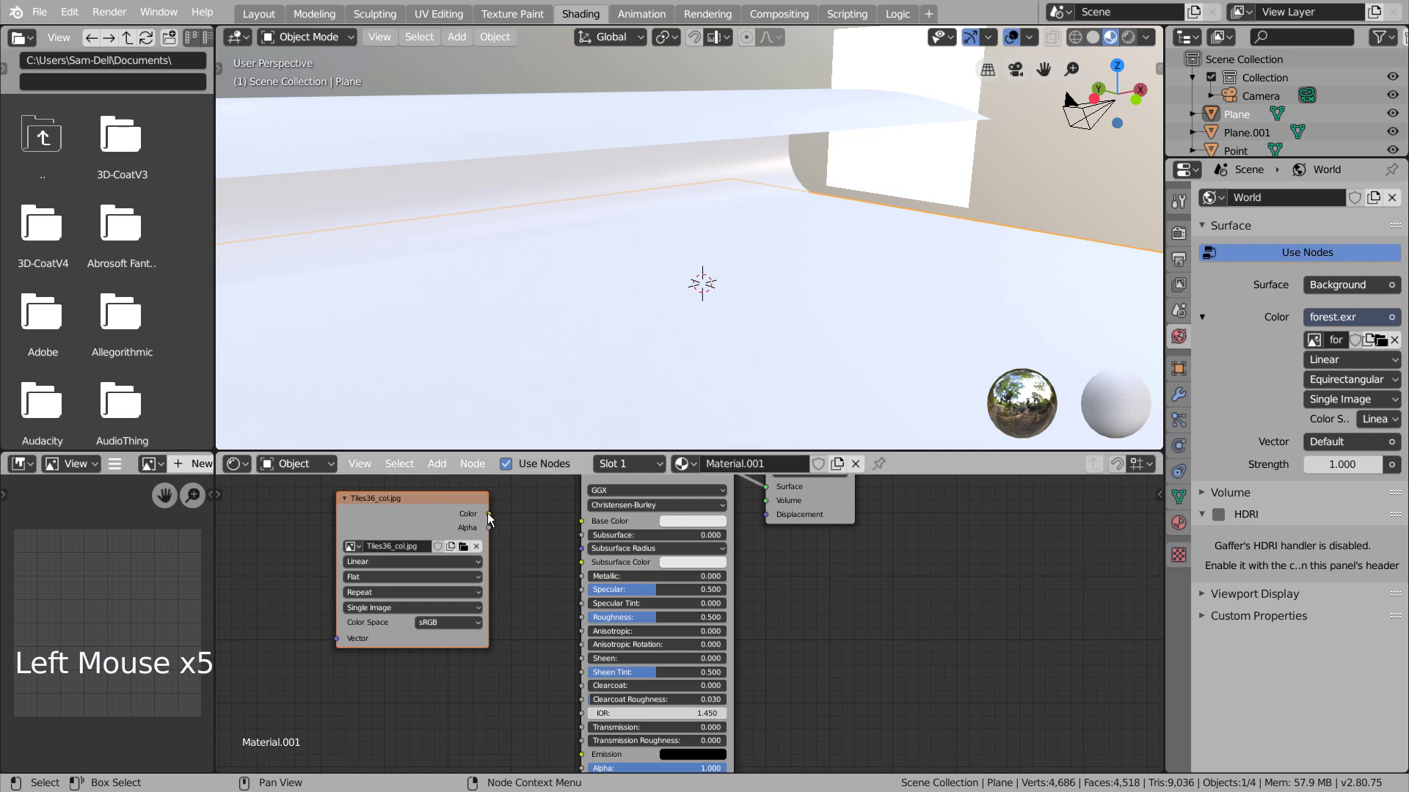
left_click_drag(489, 513, 581, 520)
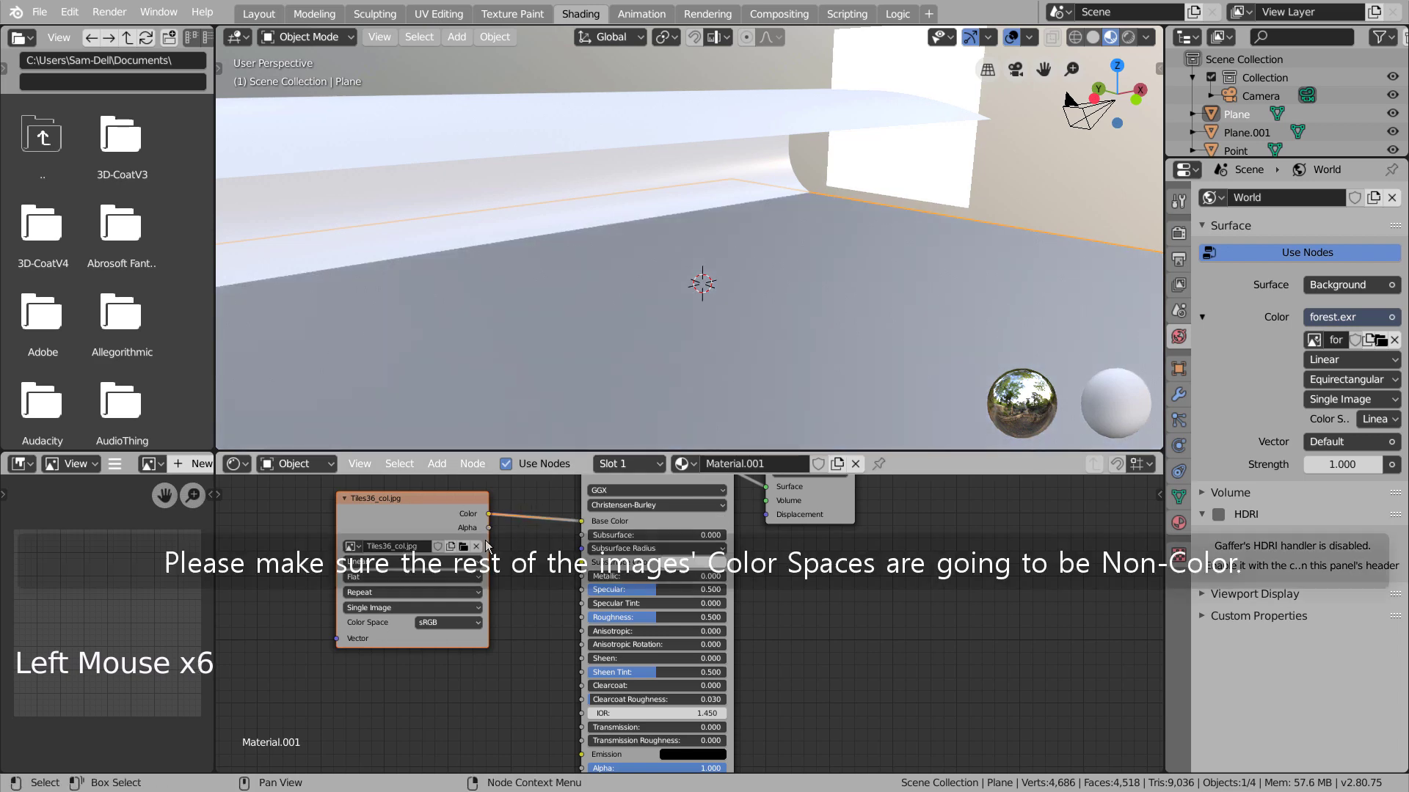
middle_click_drag(635, 367, 653, 386)
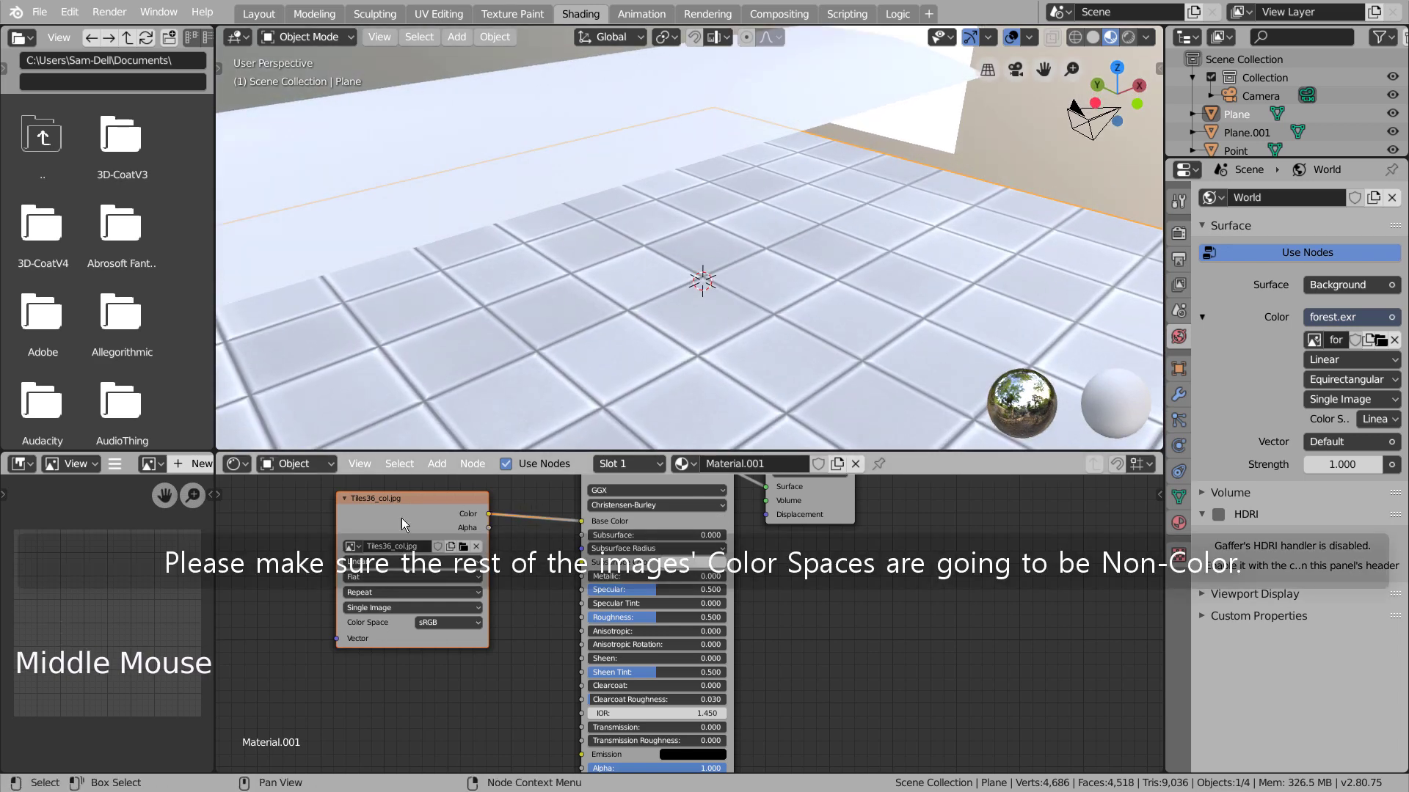
left_click_drag(402, 523, 475, 520)
- Duplicate the image node, load Tiles36_rgh.jpg as Non-Color and link it to Roughness
key("shift+d")
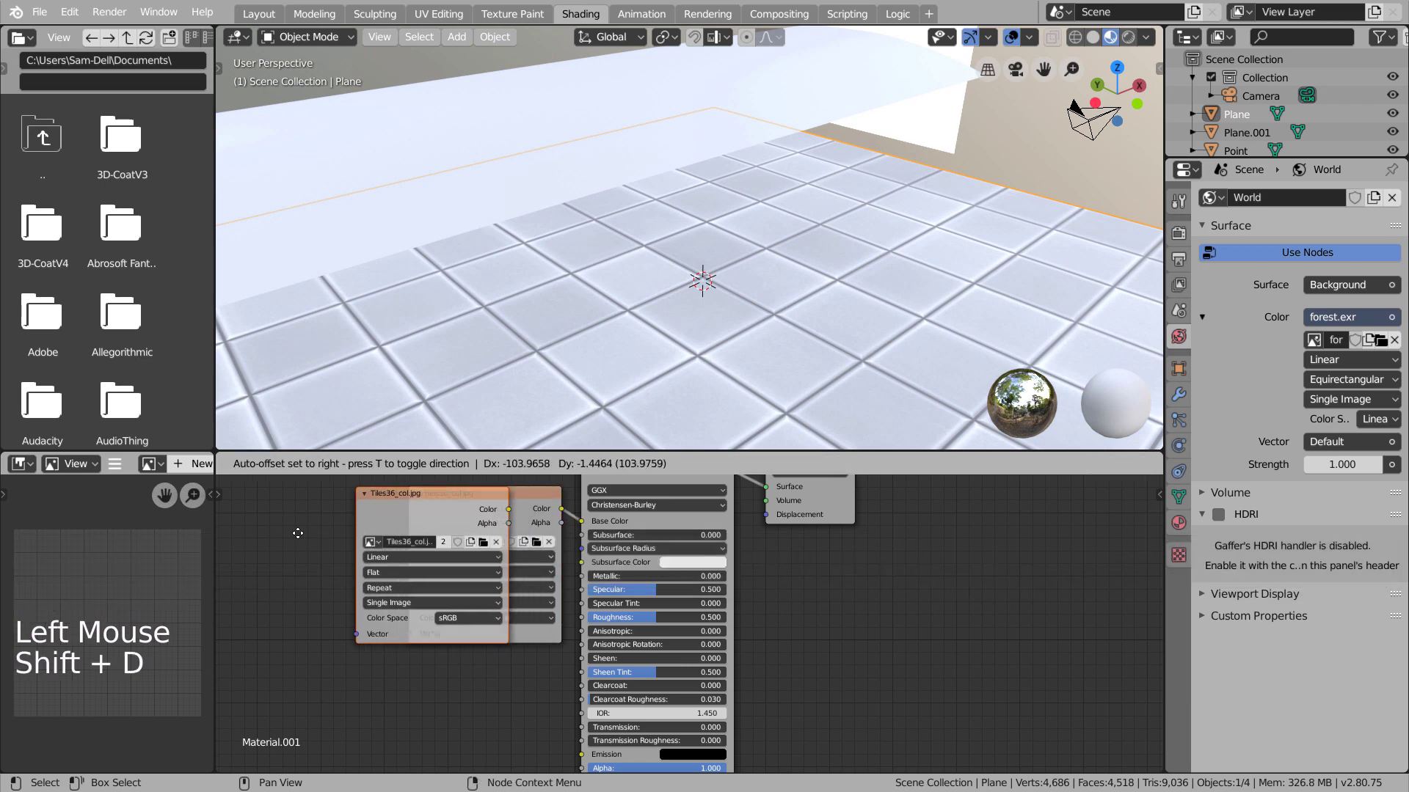
left_click(242, 534)
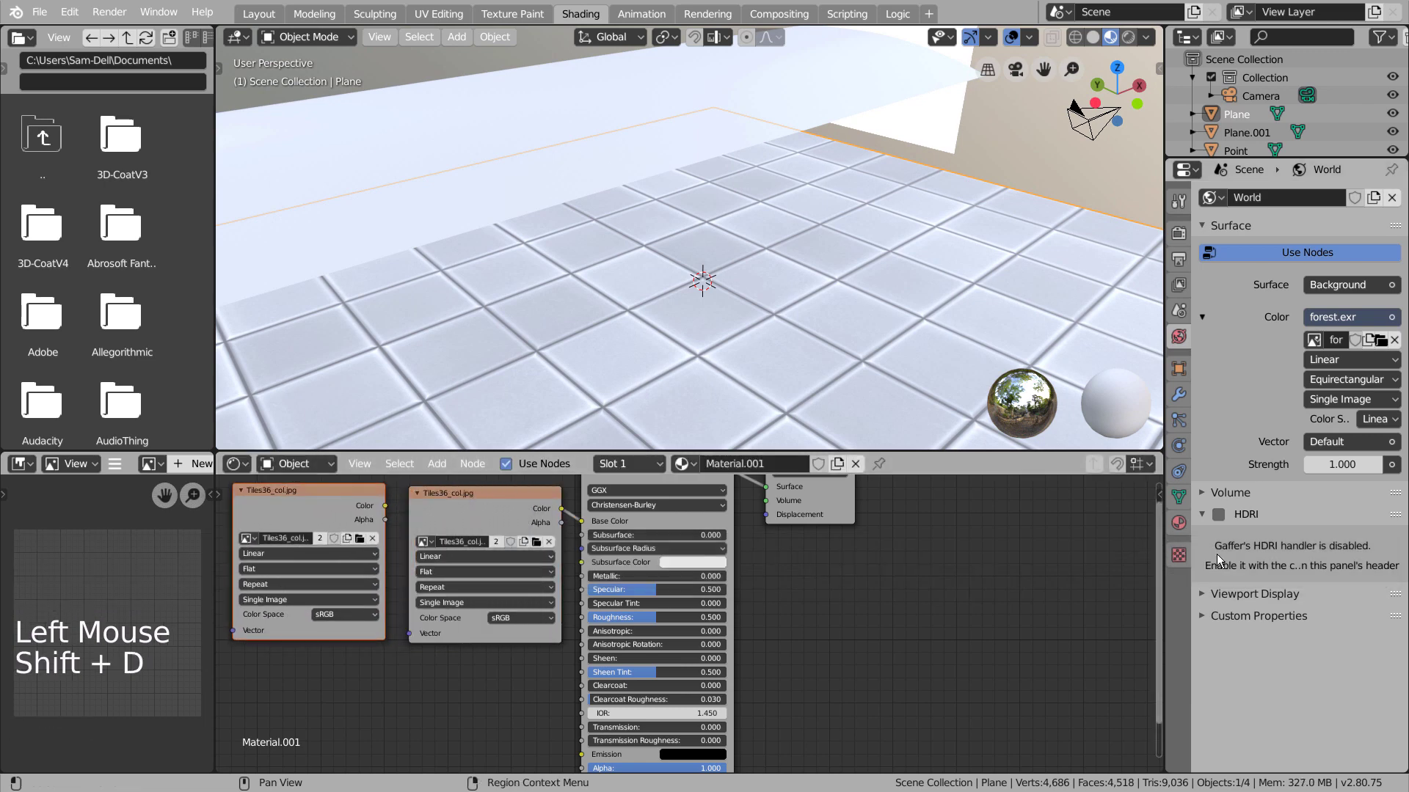
left_click(361, 543)
left_click(286, 173)
double_click(288, 174)
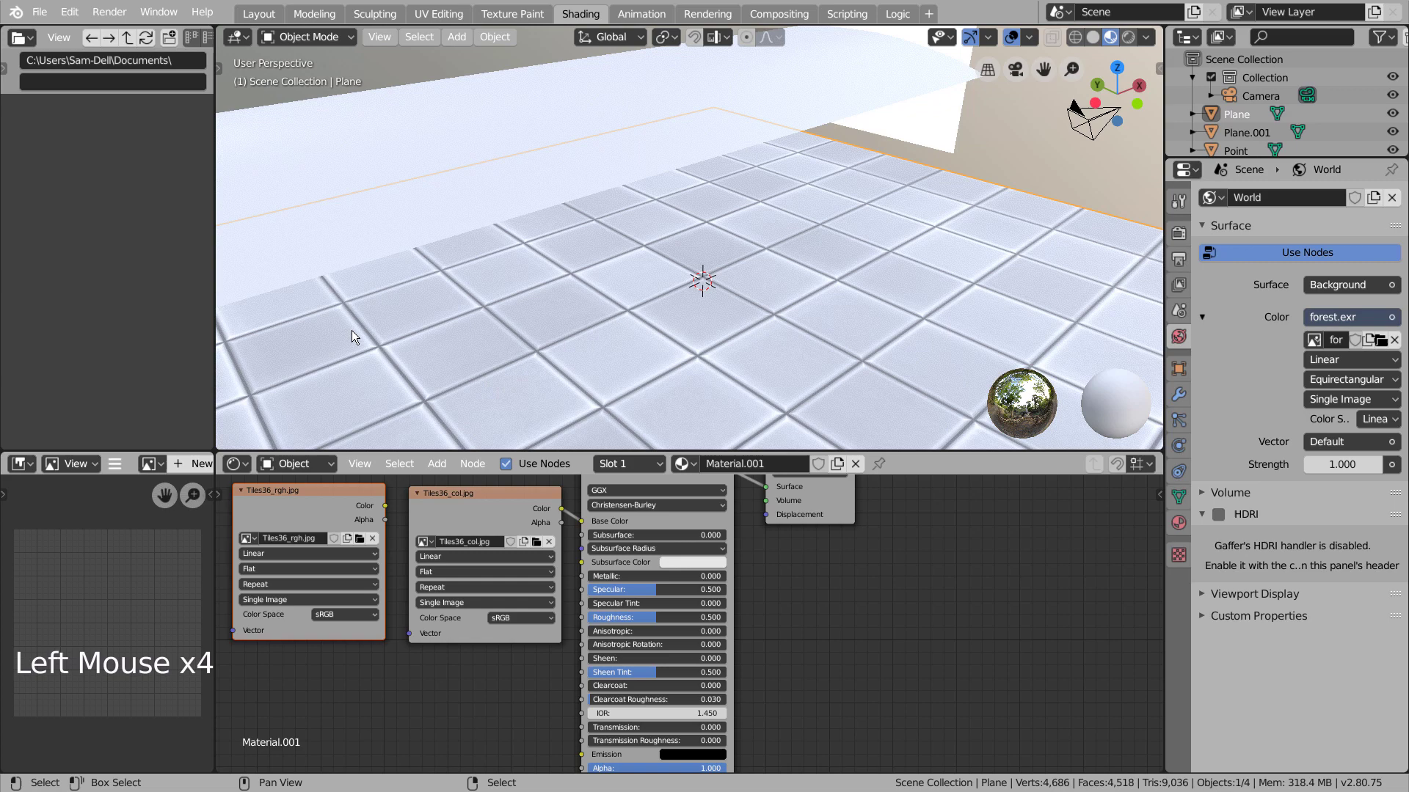
left_click_drag(385, 506, 582, 617)
left_click(339, 615)
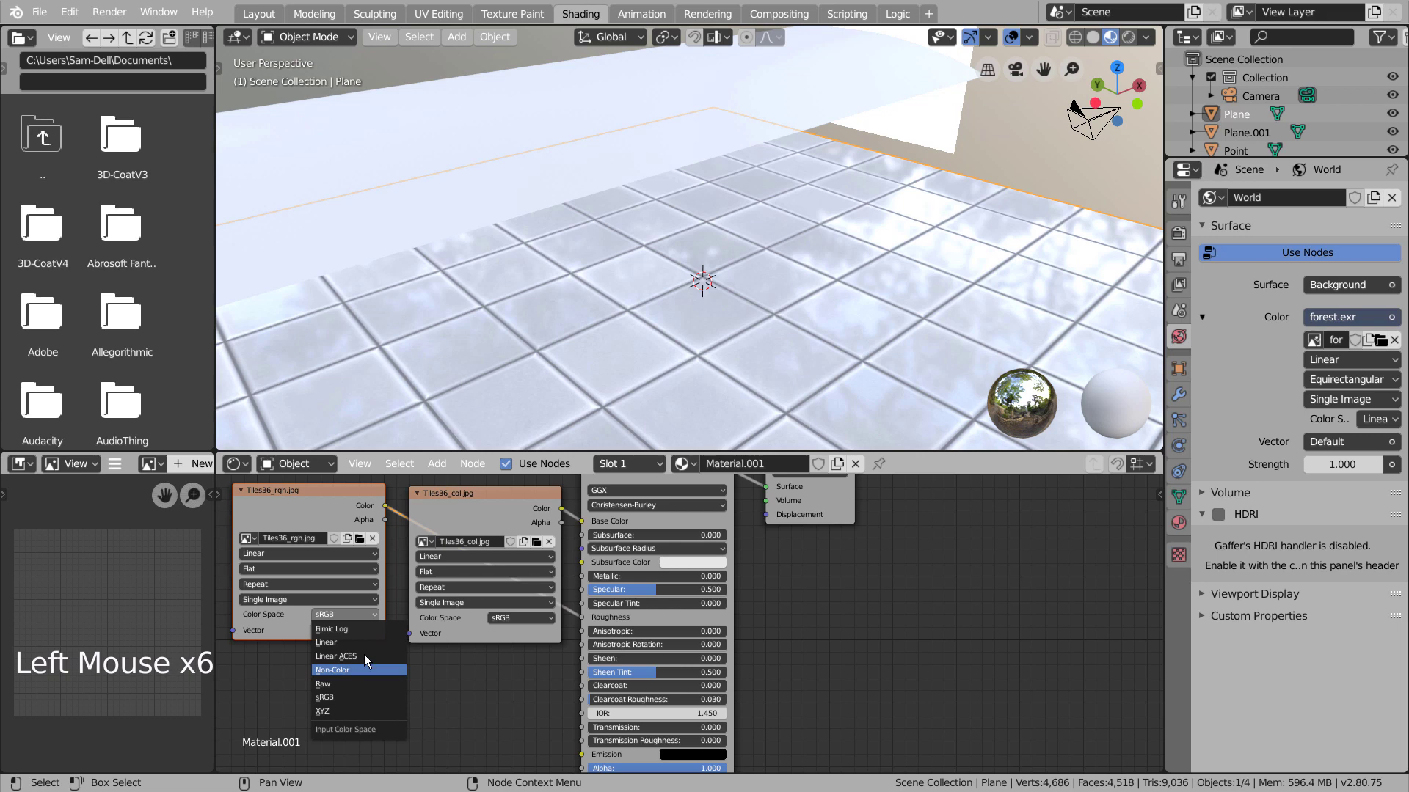
left_click(353, 670)
middle_click_drag(377, 687, 430, 640, "shift")
- Duplicate the node again and load Tiles36_nrm.jpg into the copy
key("shift+d")
left_click(414, 514)
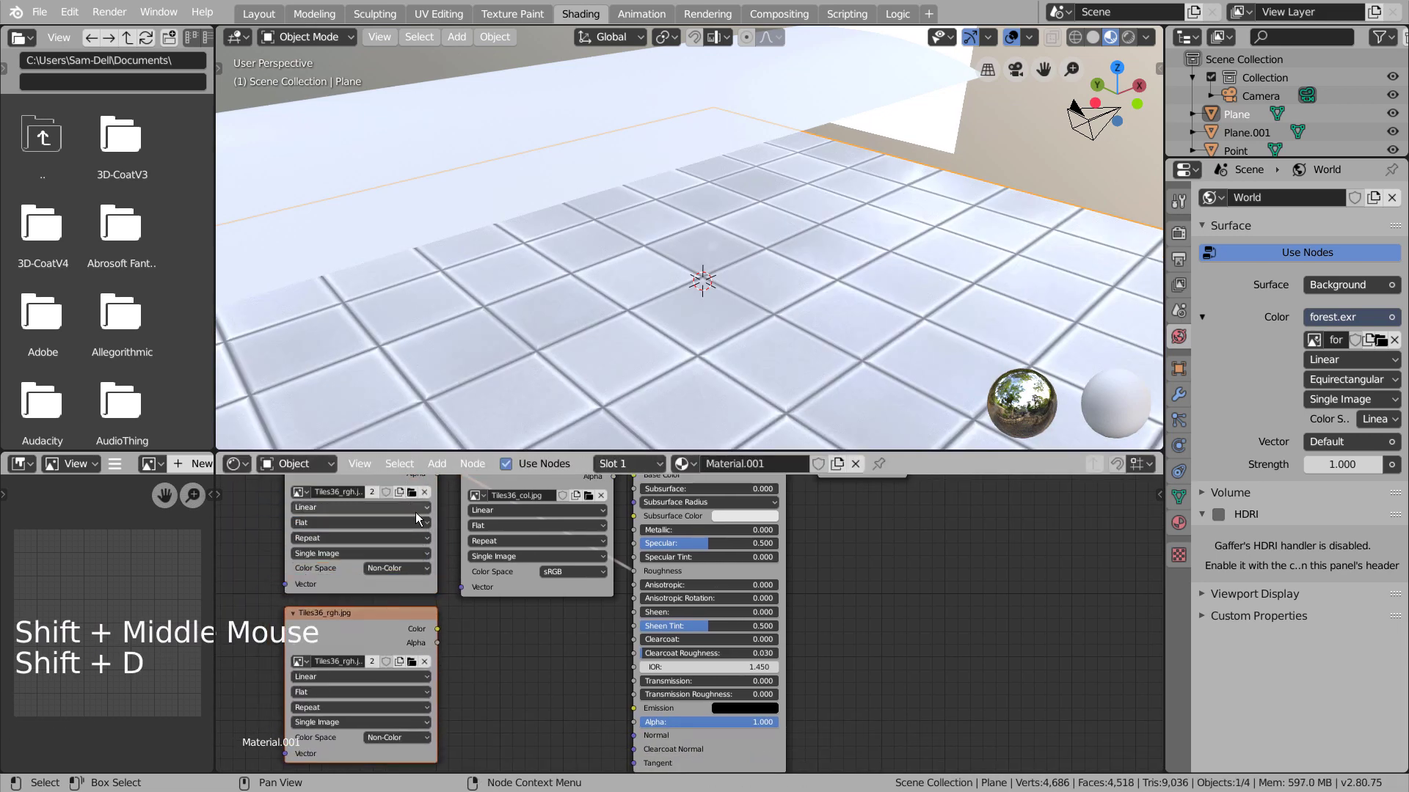
left_click(412, 661)
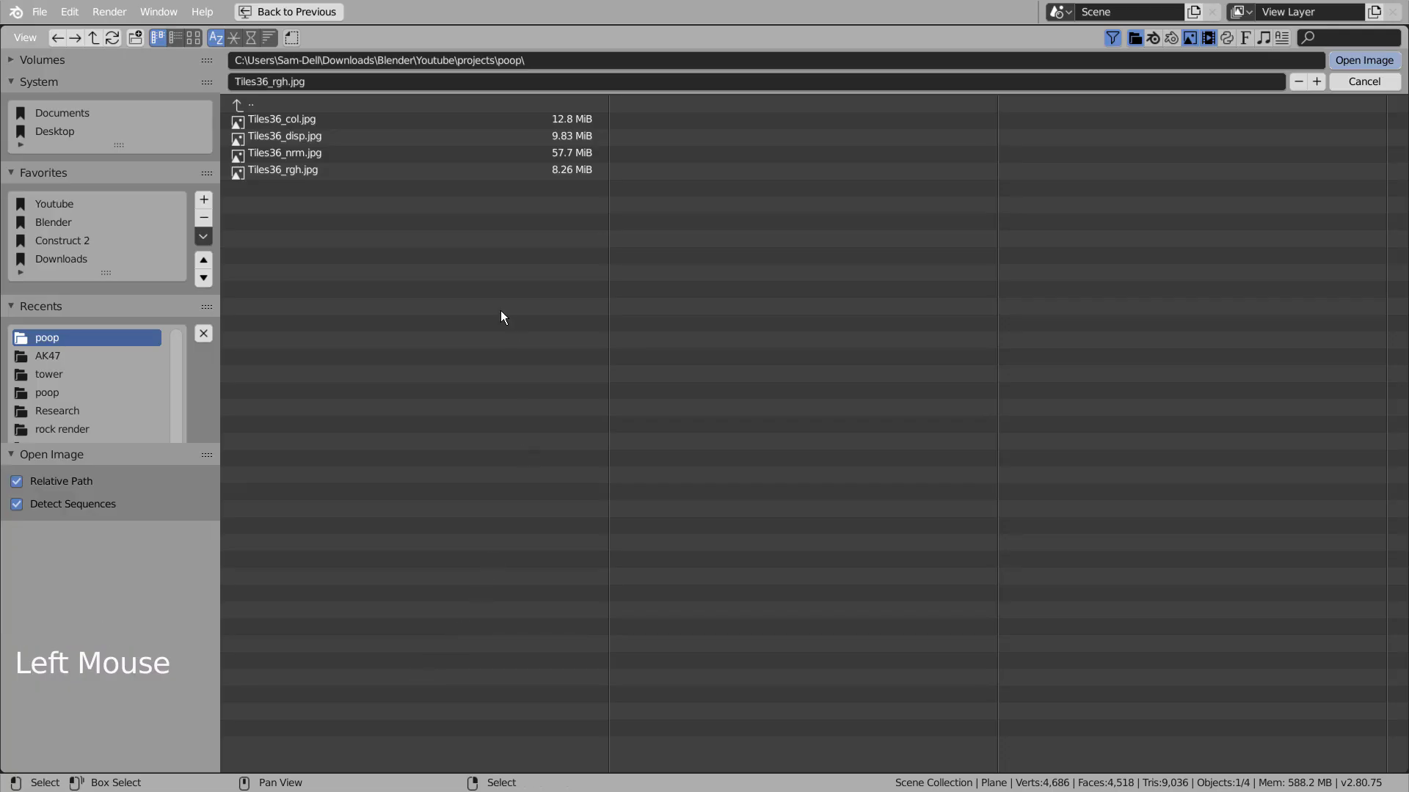
left_click(296, 156)
double_click(297, 156)
left_click(495, 631)
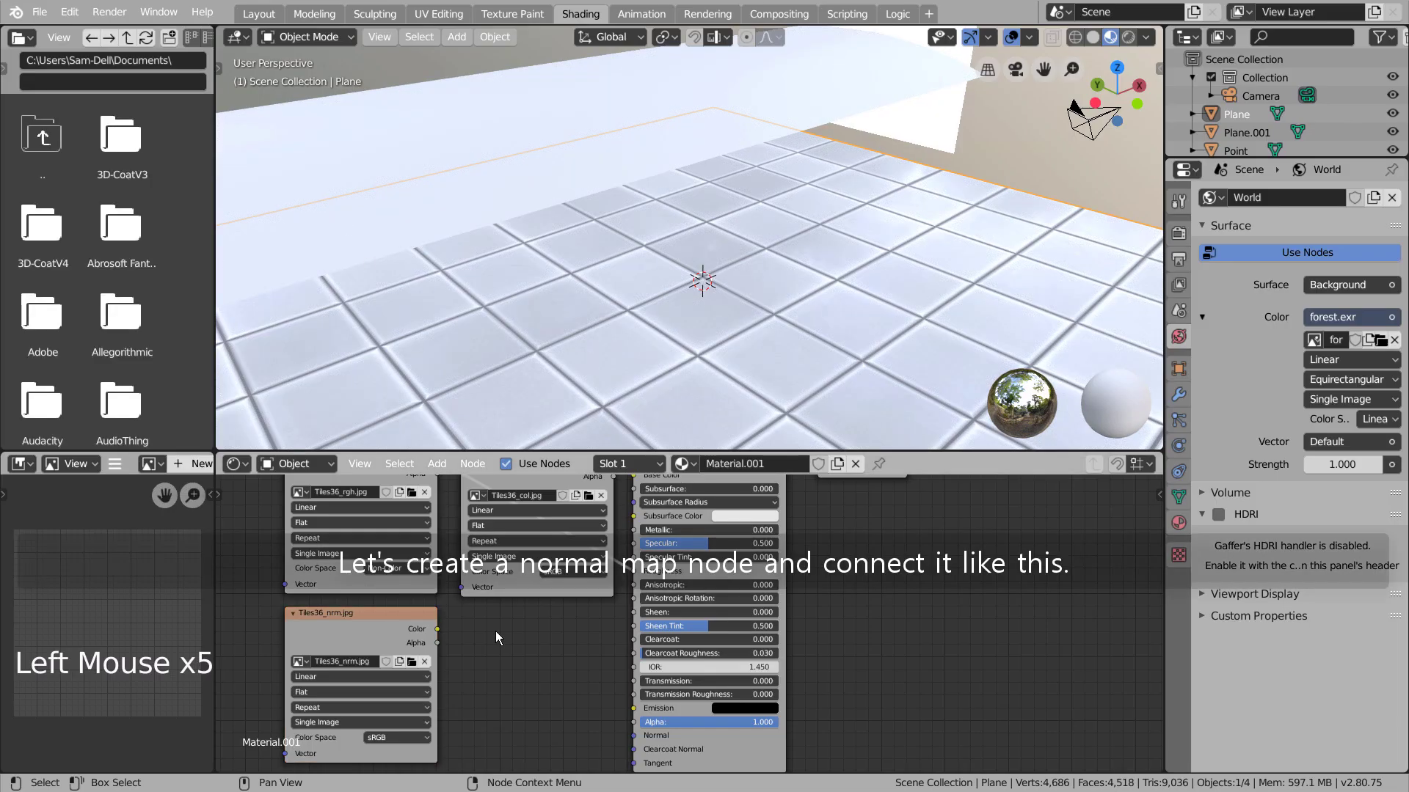
- Add a Normal Map node fed by Tiles36_nrm.jpg set to Non-Color
key("shift+a")
left_click(491, 580)
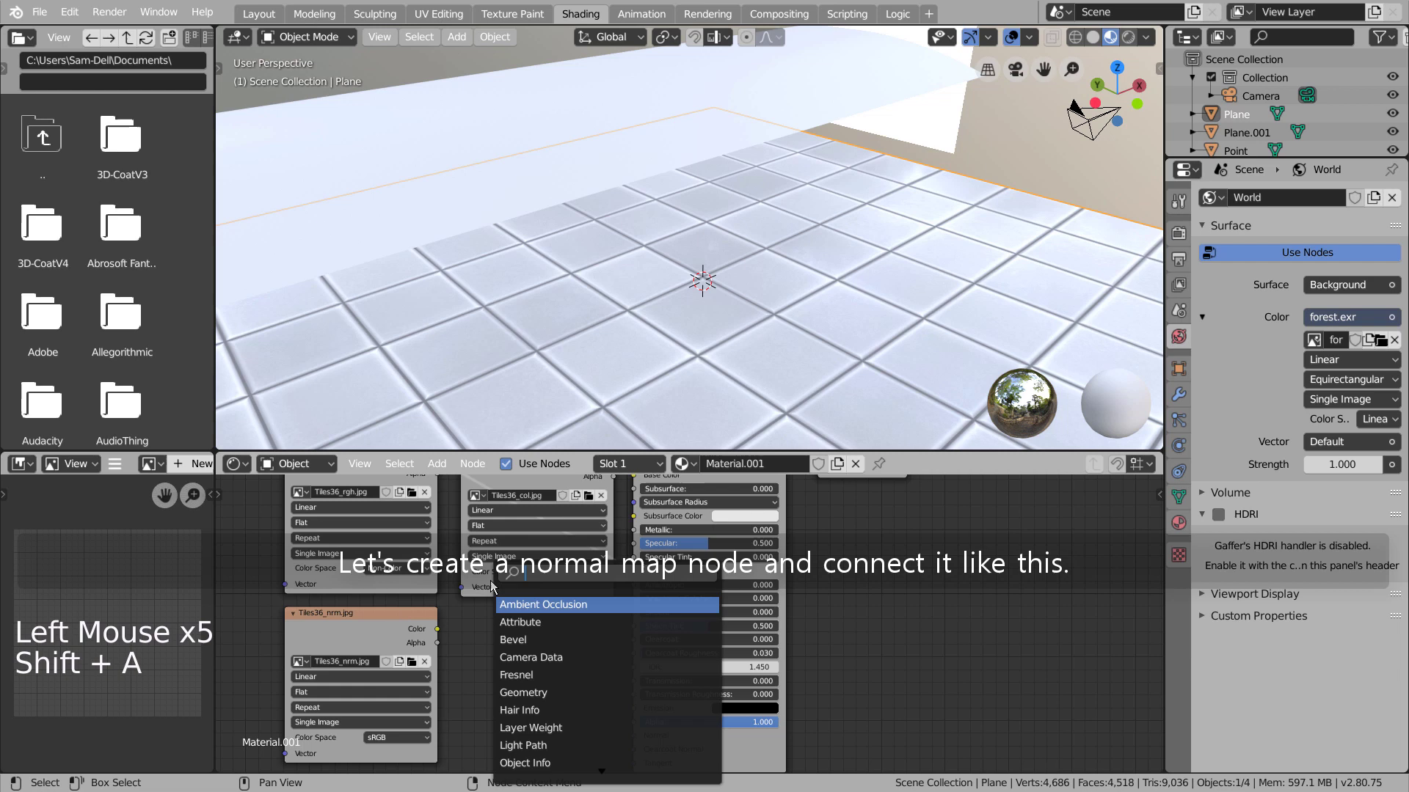
type("nor")
left_click(511, 658)
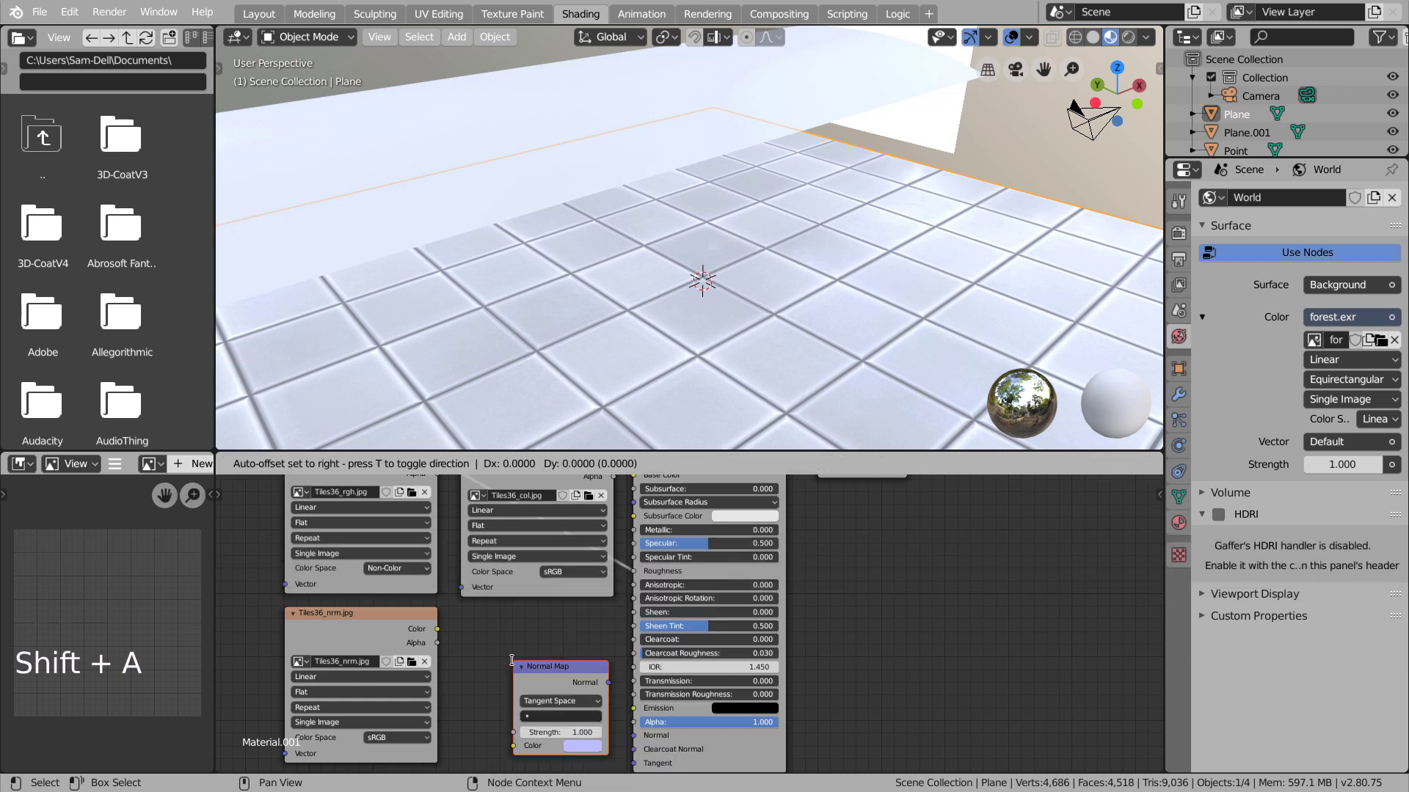
left_click(482, 613)
left_click_drag(438, 630, 485, 697)
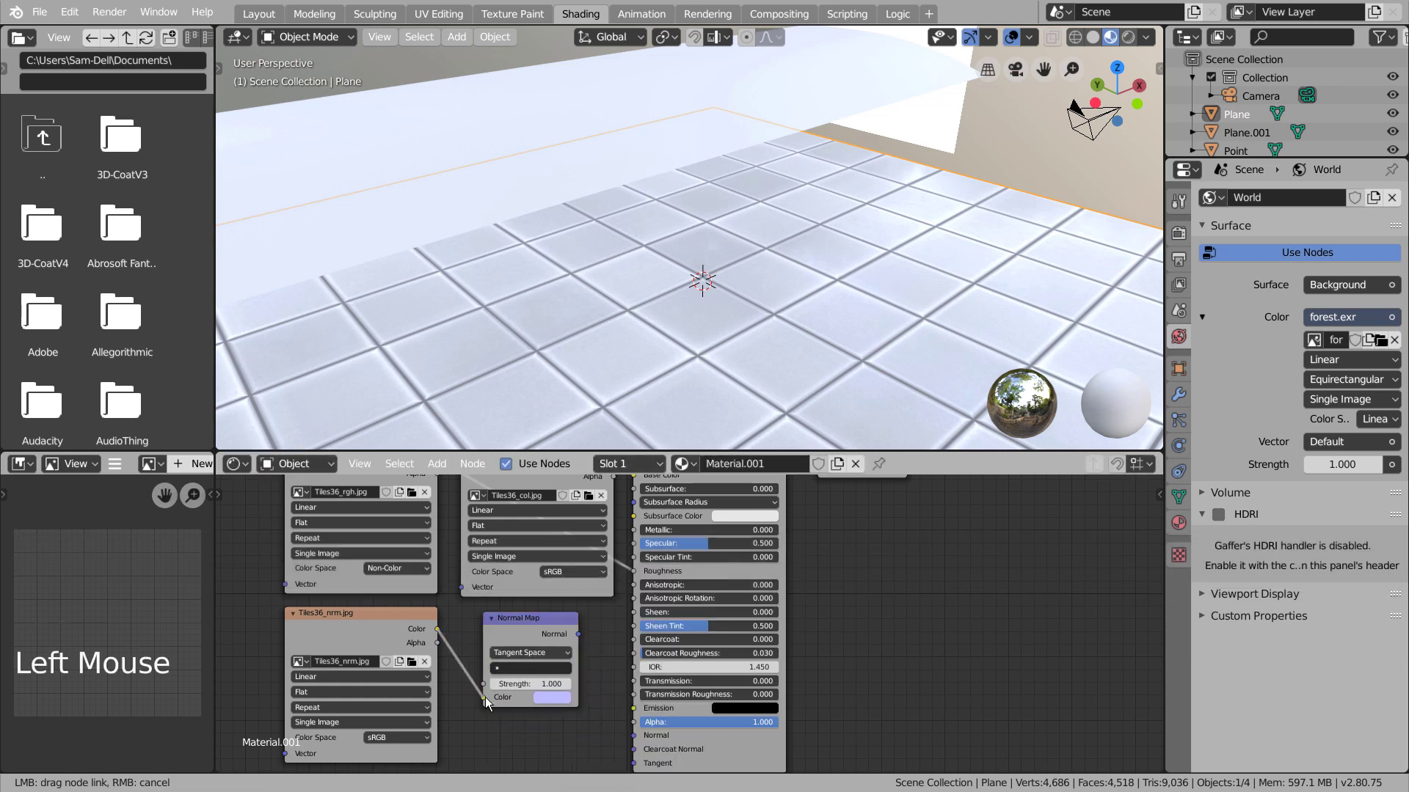
left_click(400, 736)
left_click(399, 682)
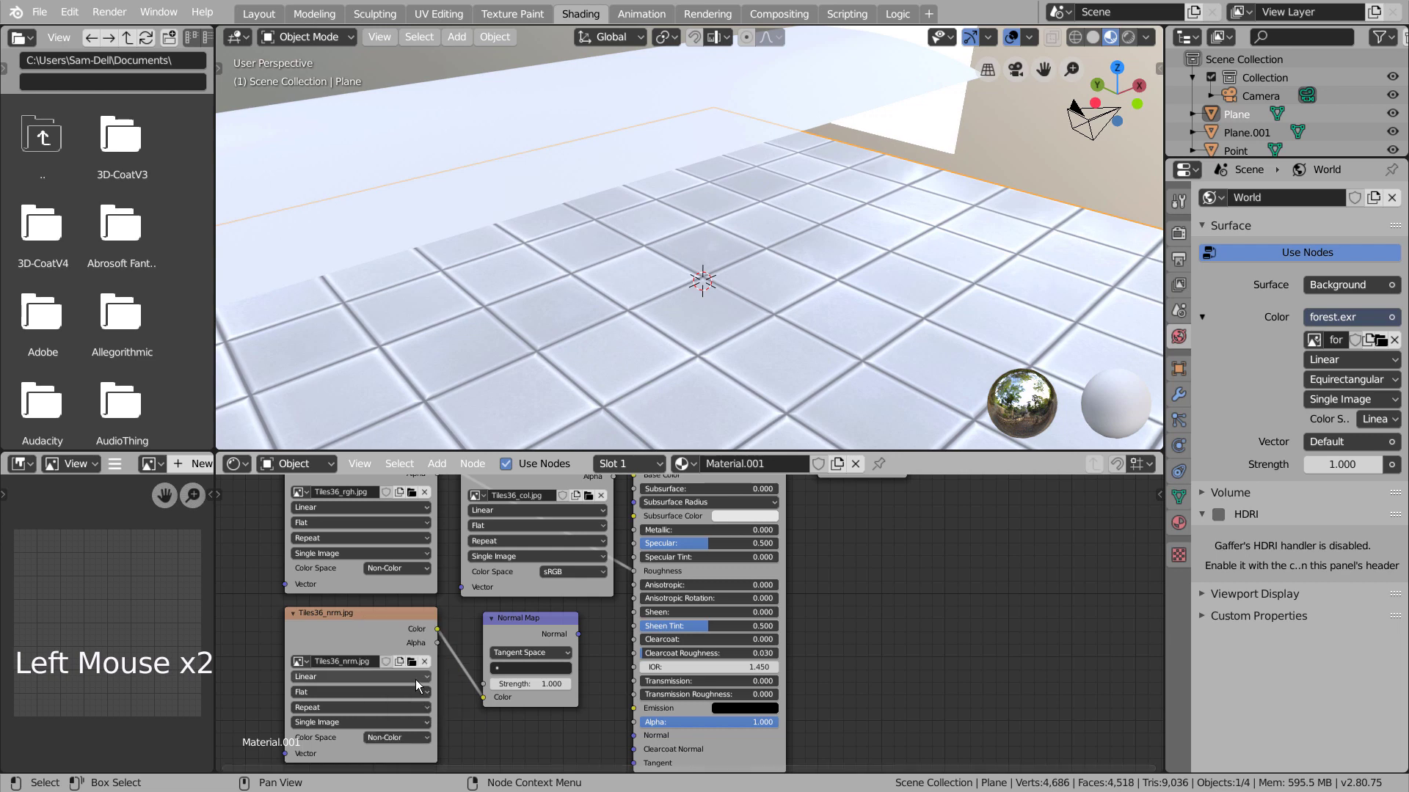
- Connect the Normal Map to the shader's Normal and set its strength to 0.5
left_click_drag(580, 634, 632, 735)
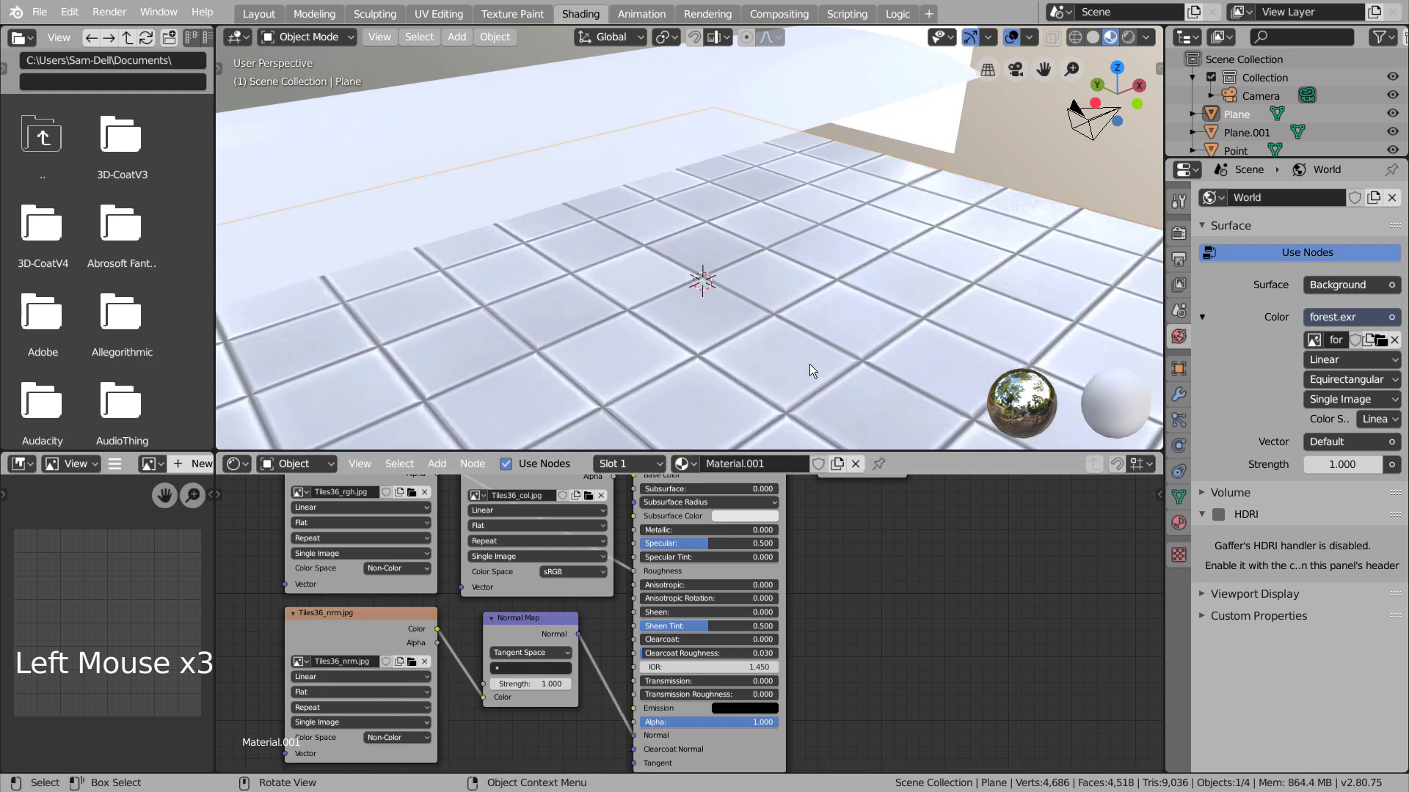
middle_click_drag(809, 364, 839, 341)
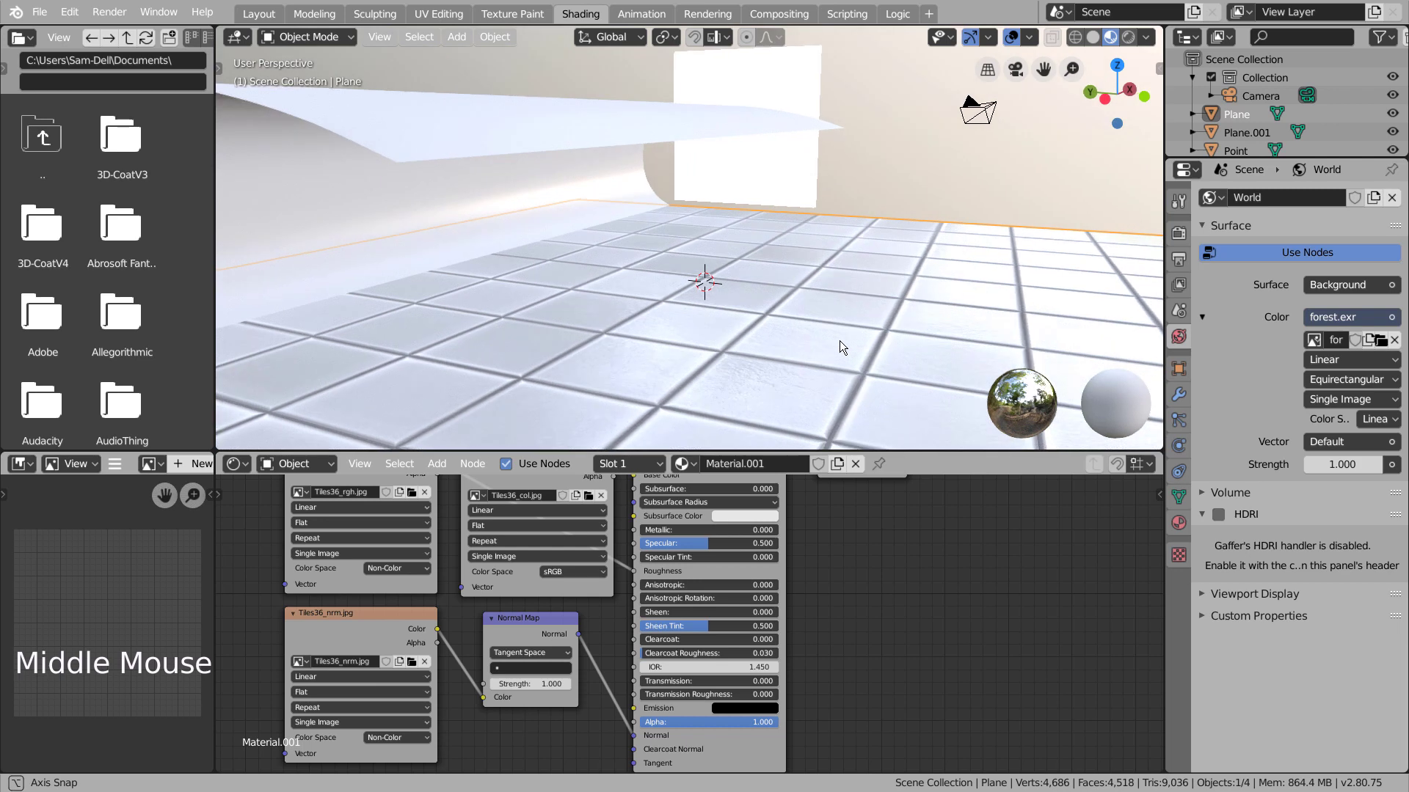
left_click(543, 683)
type("0.5")
key("Return")
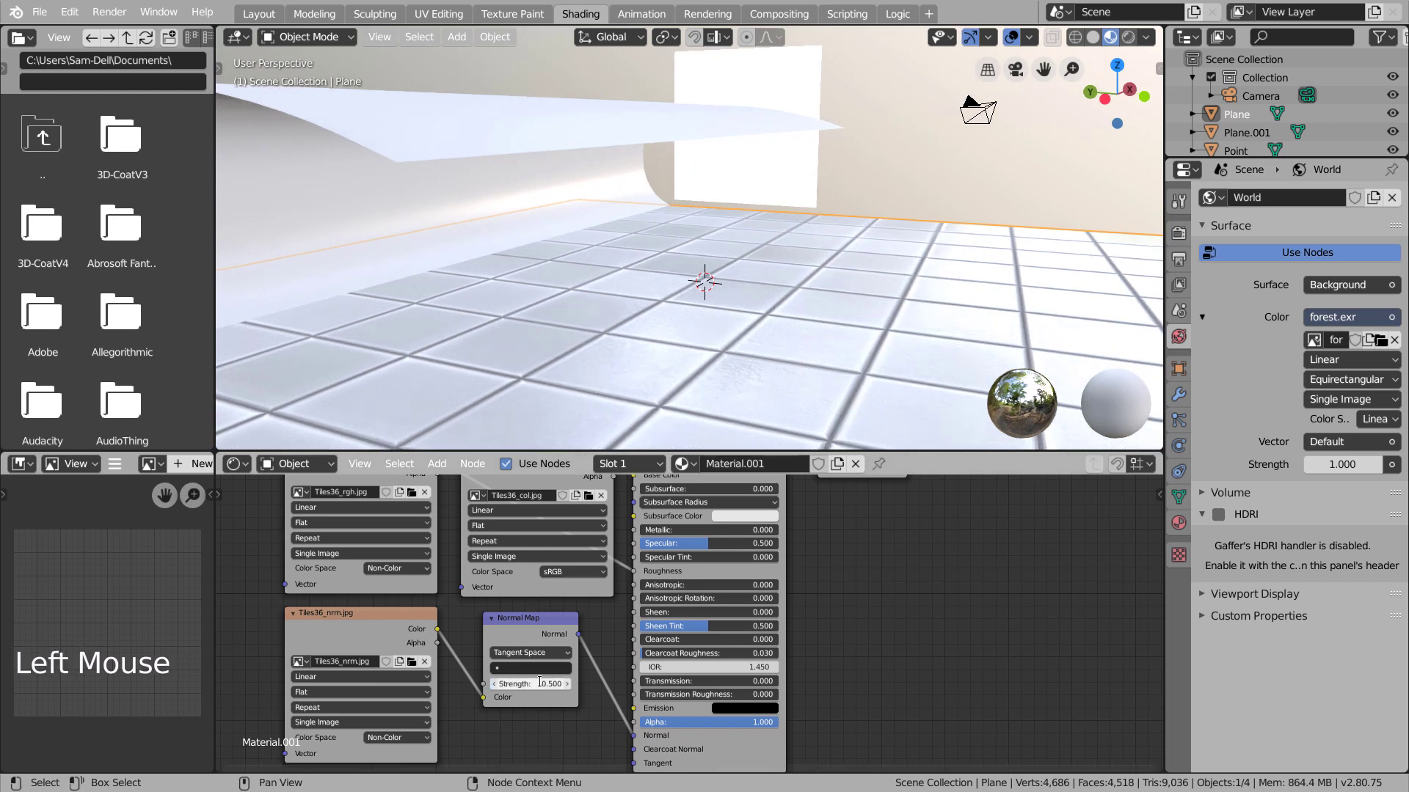
- Move the Material Output node further right to make room between shader and output
left_click(870, 623)
middle_click_drag(884, 603, 728, 693, "shift")
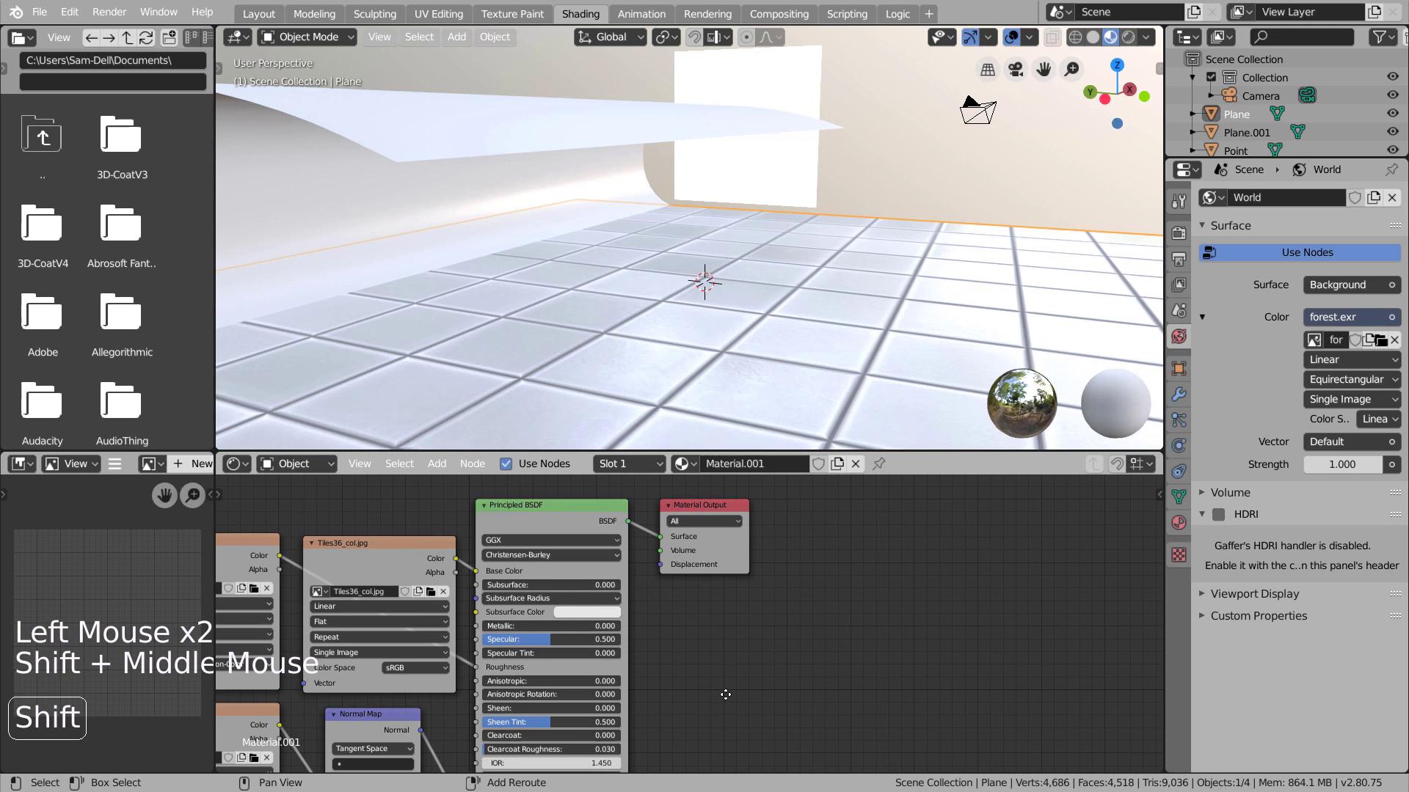
left_click(716, 510)
left_click_drag(716, 509, 1025, 503)
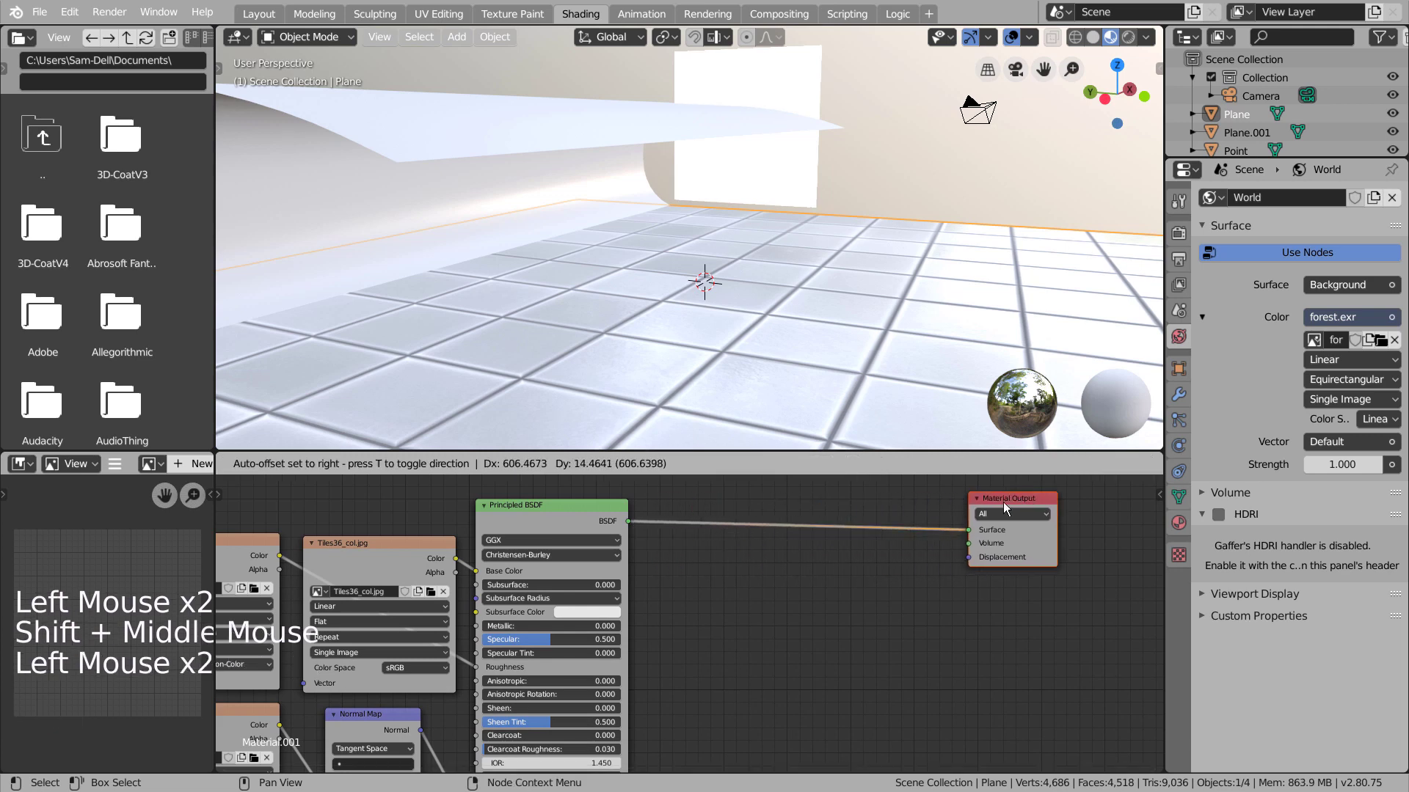
- Duplicate the colour image node, load Tiles36_disp.jpg into it and set it to Non-Color
key("shift+d")
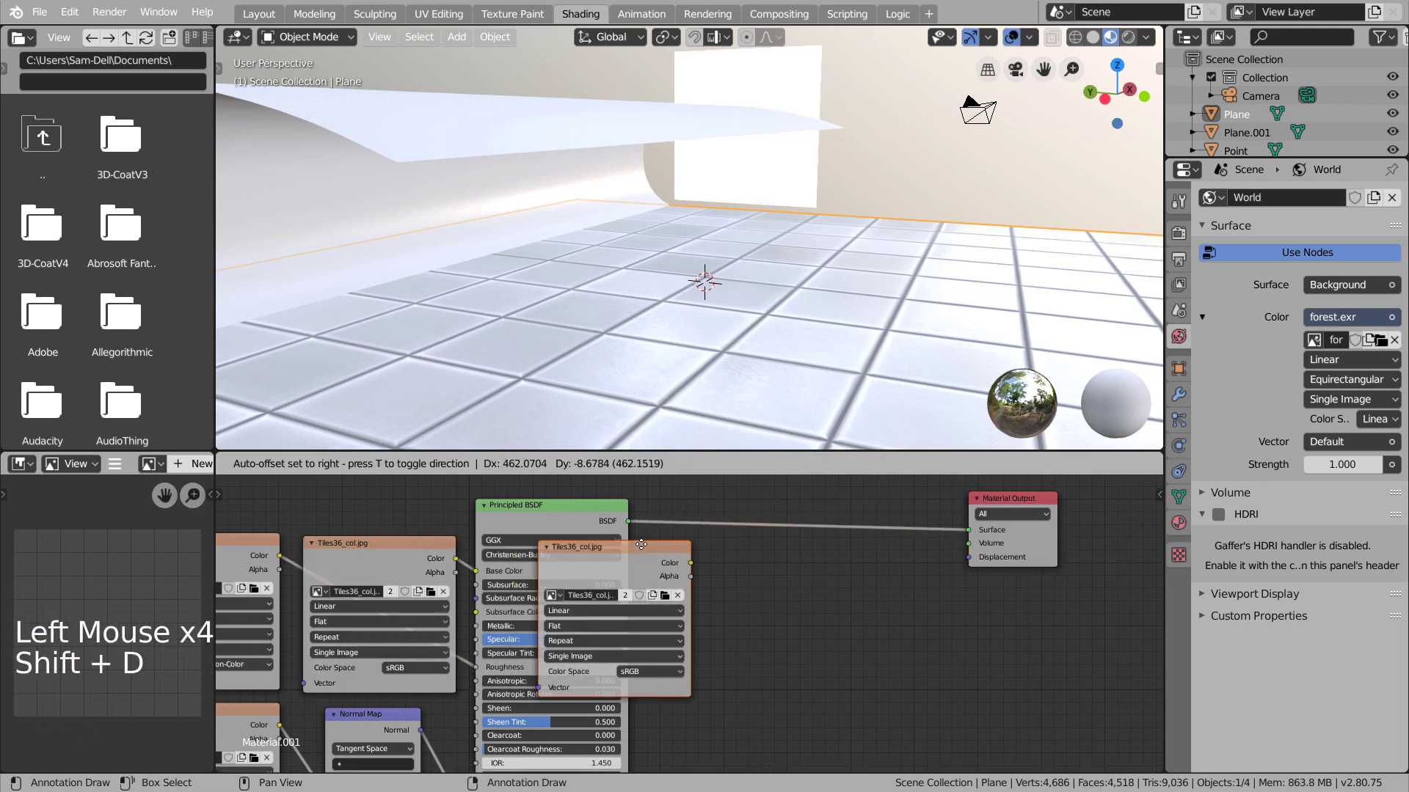
left_click(700, 545)
left_click(778, 589)
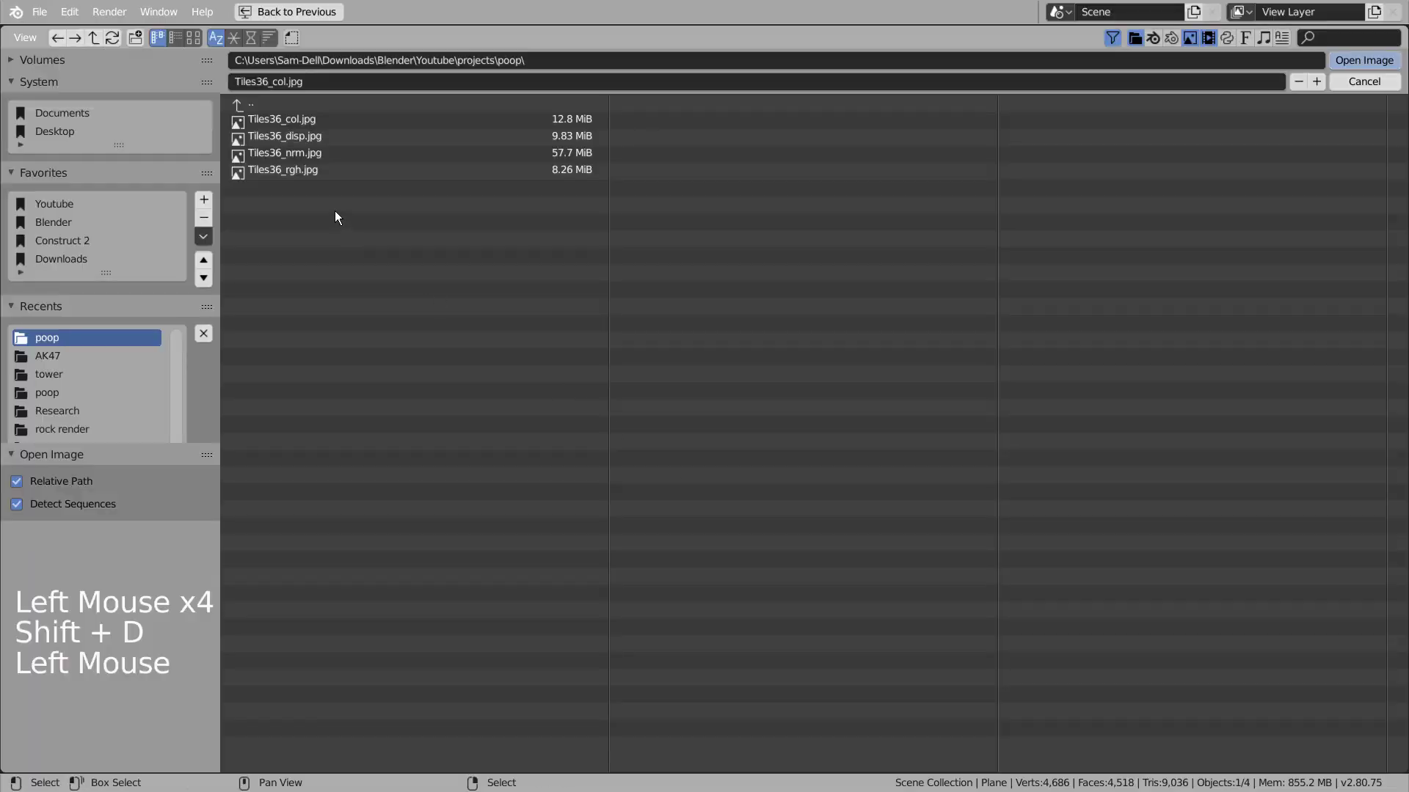
double_click(292, 133)
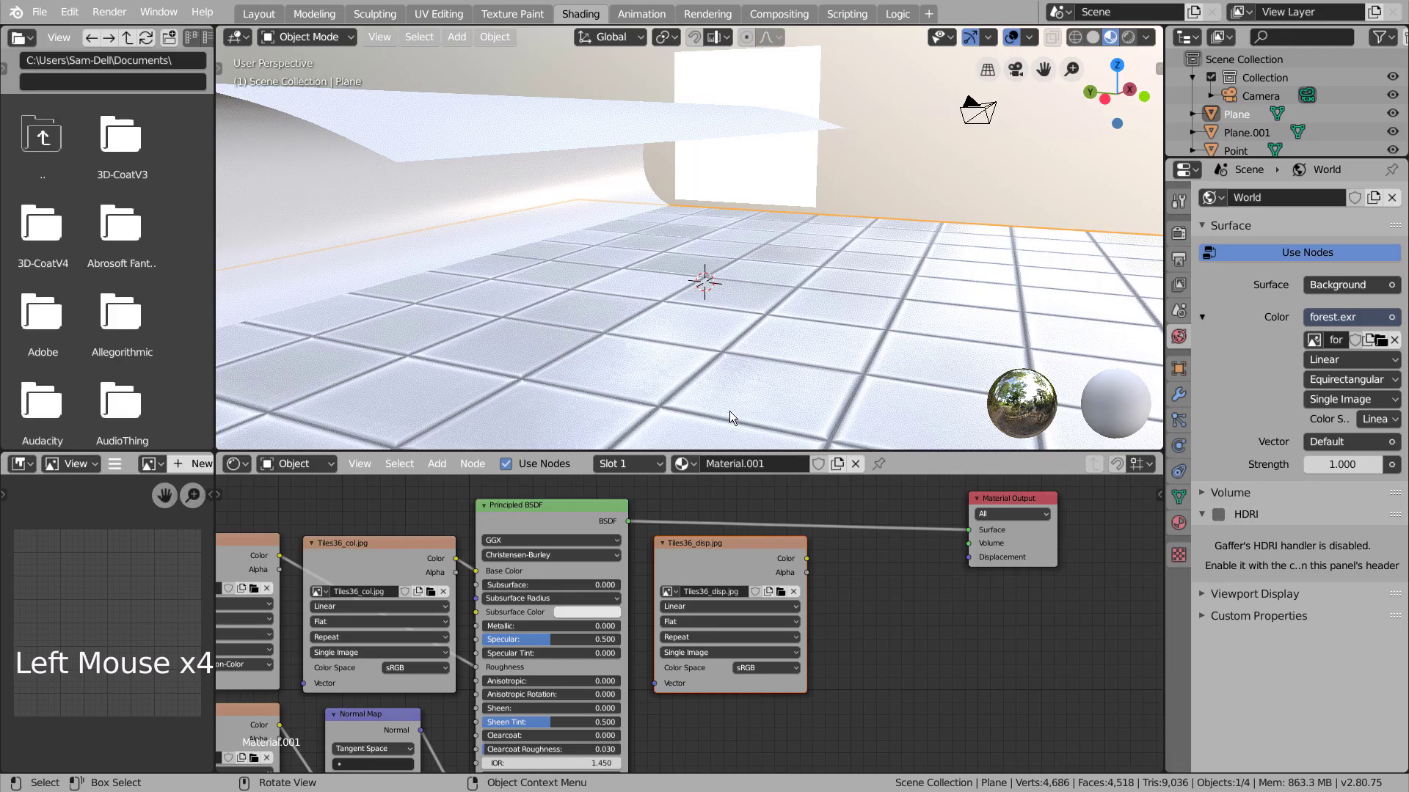
left_click(750, 669)
left_click(774, 604)
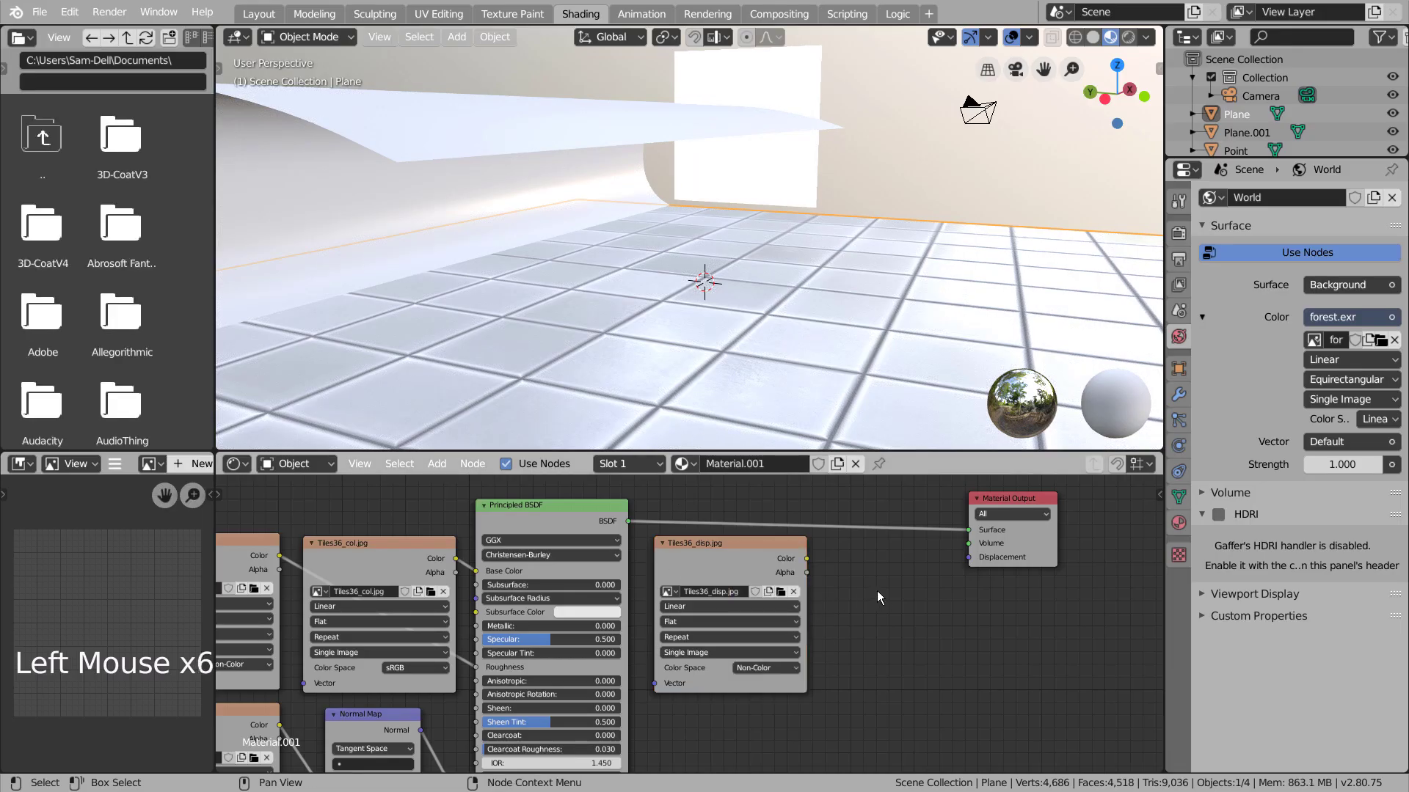
- Add a Displacement node fed by the Tiles36_disp height and connect it to the Material Output Displacement
key("shift+a")
left_click(873, 574)
type("di")
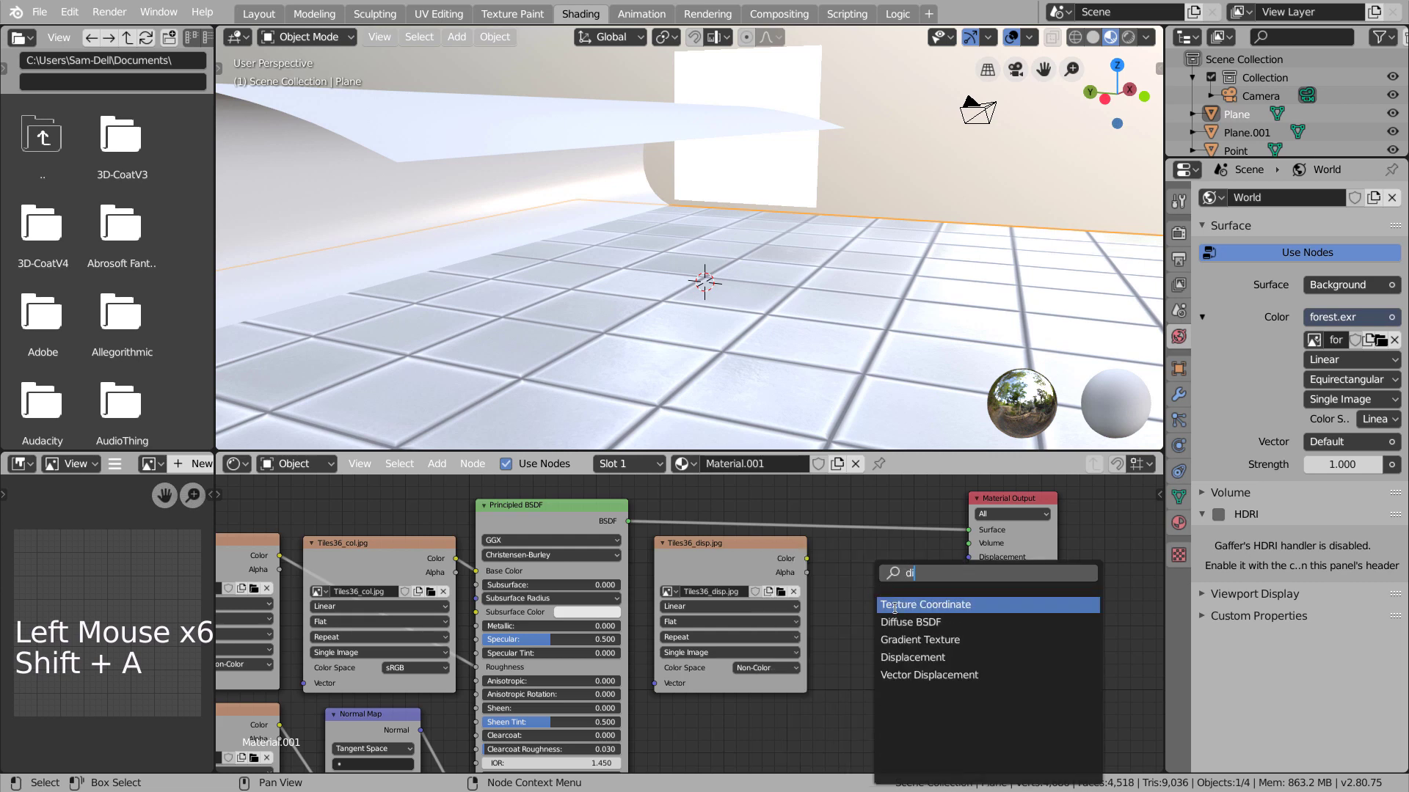
left_click(913, 657)
left_click(842, 562)
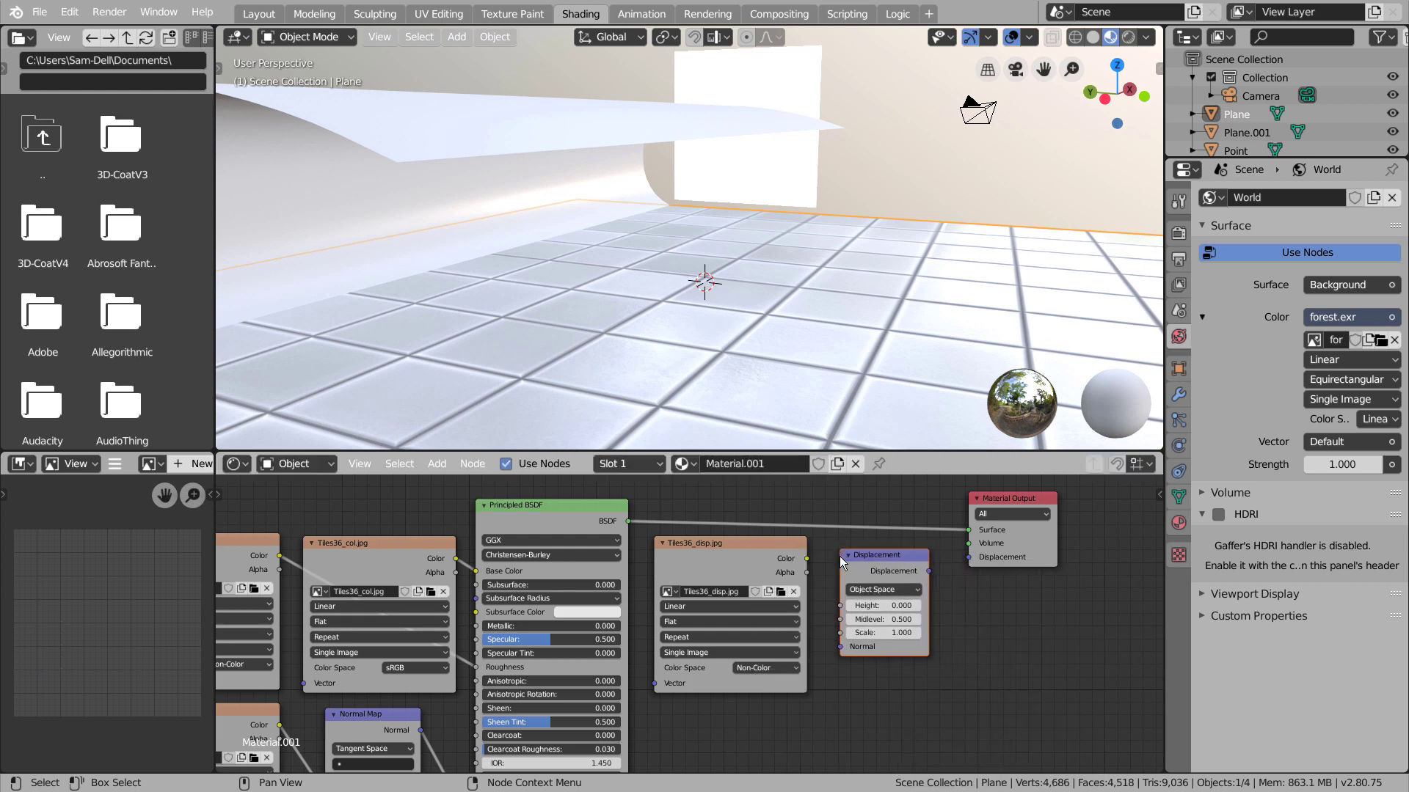
left_click_drag(807, 559, 841, 606)
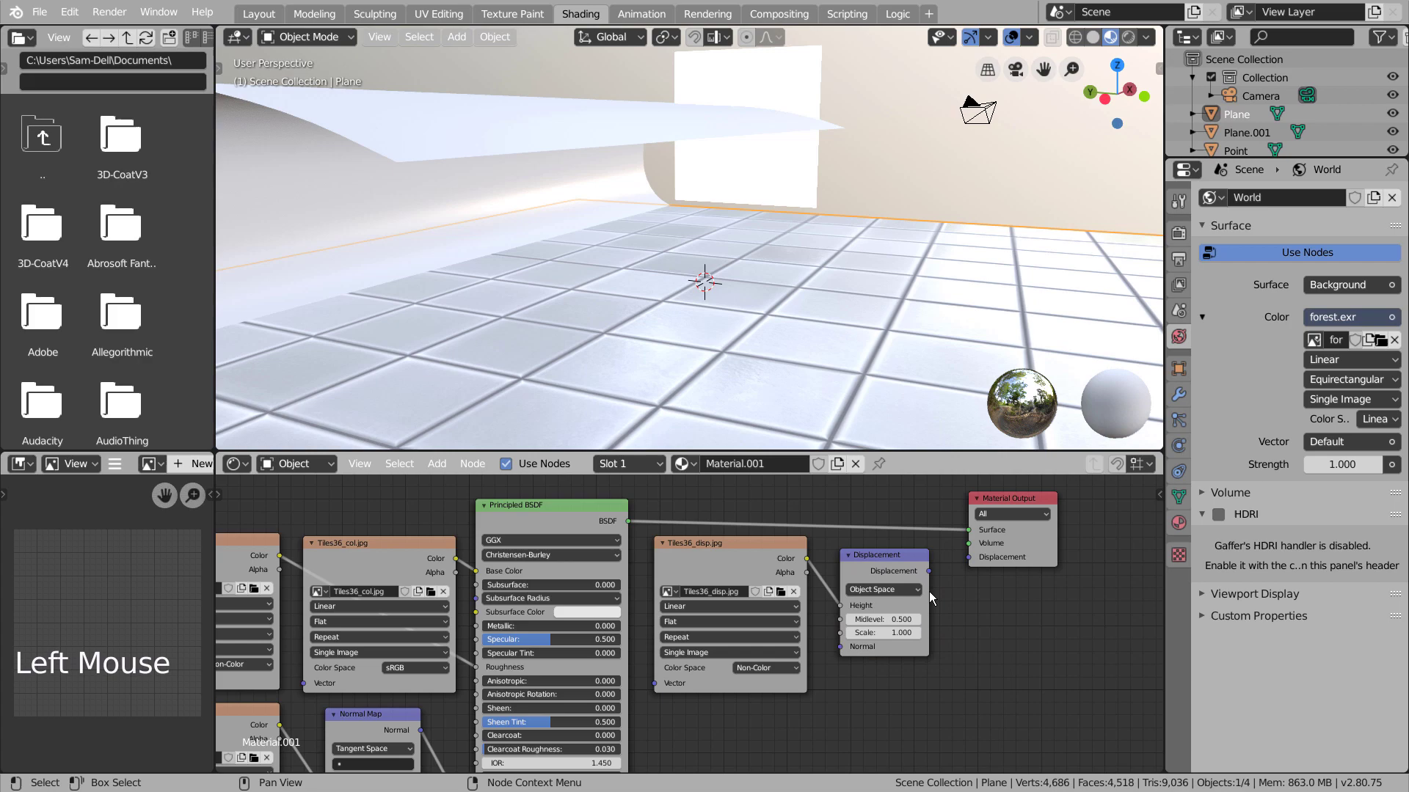
left_click_drag(929, 571, 968, 557)
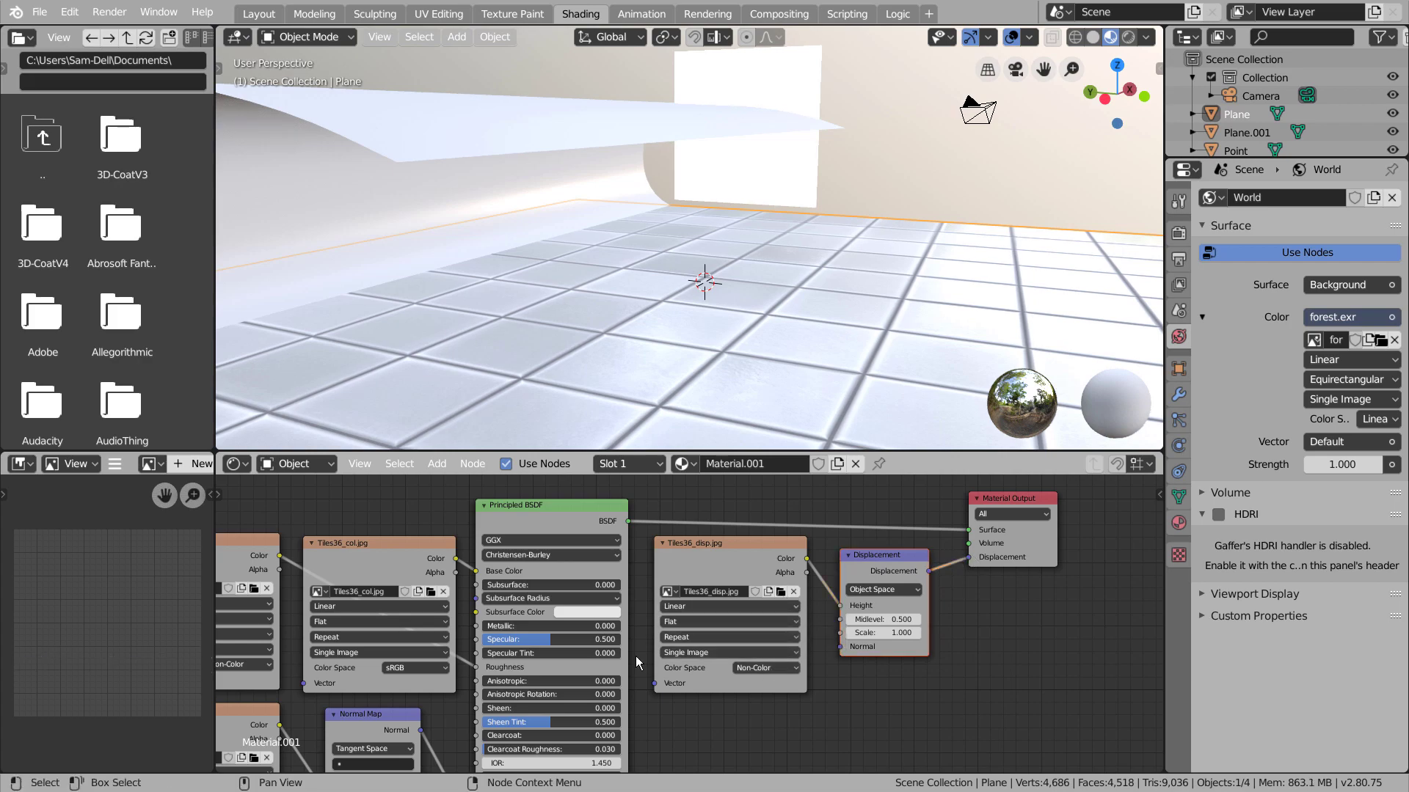
key("ctrl+space")
scroll(656, 596, "down", 5)
scroll(653, 596, "down", 4)
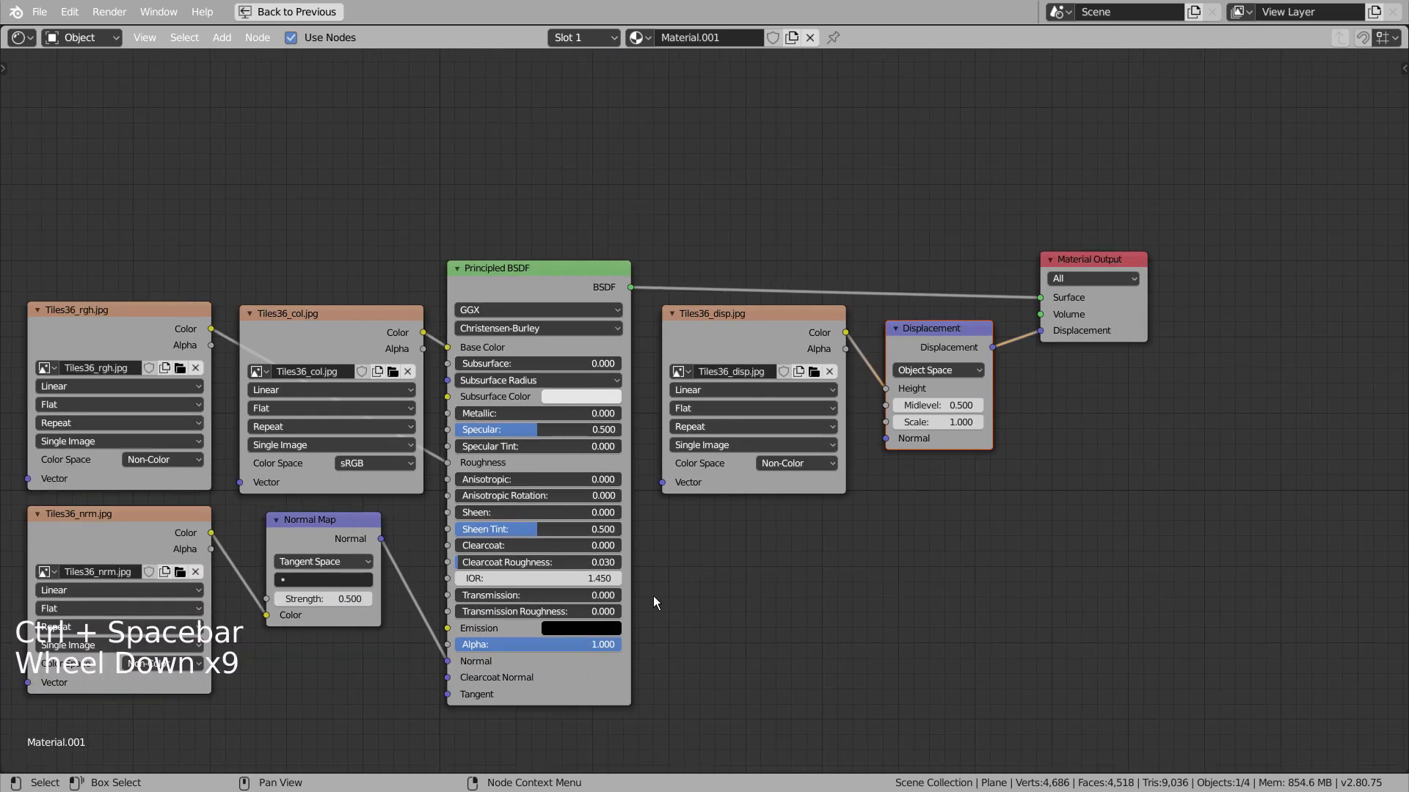
middle_click_drag(653, 596, 751, 542, "shift")
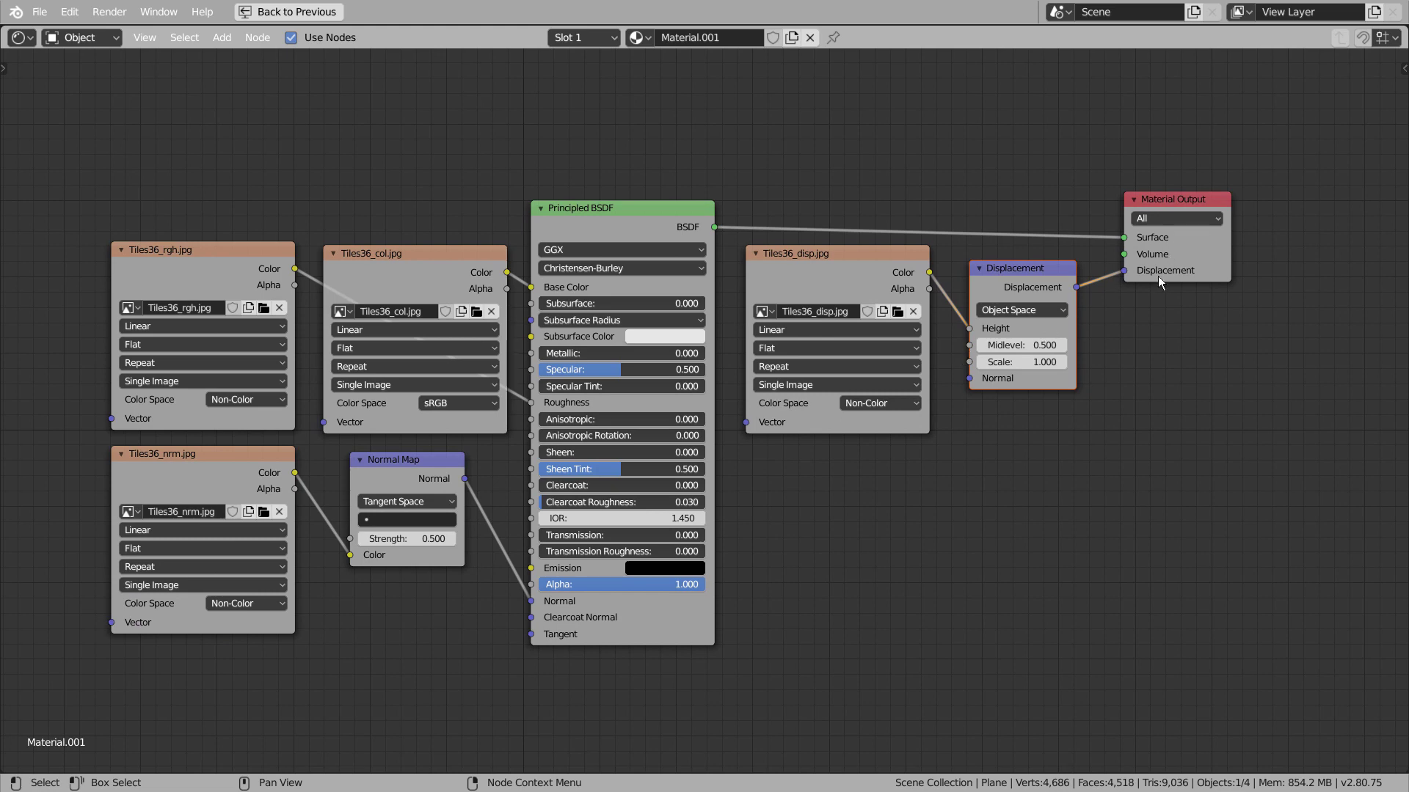
key("ctrl+space")
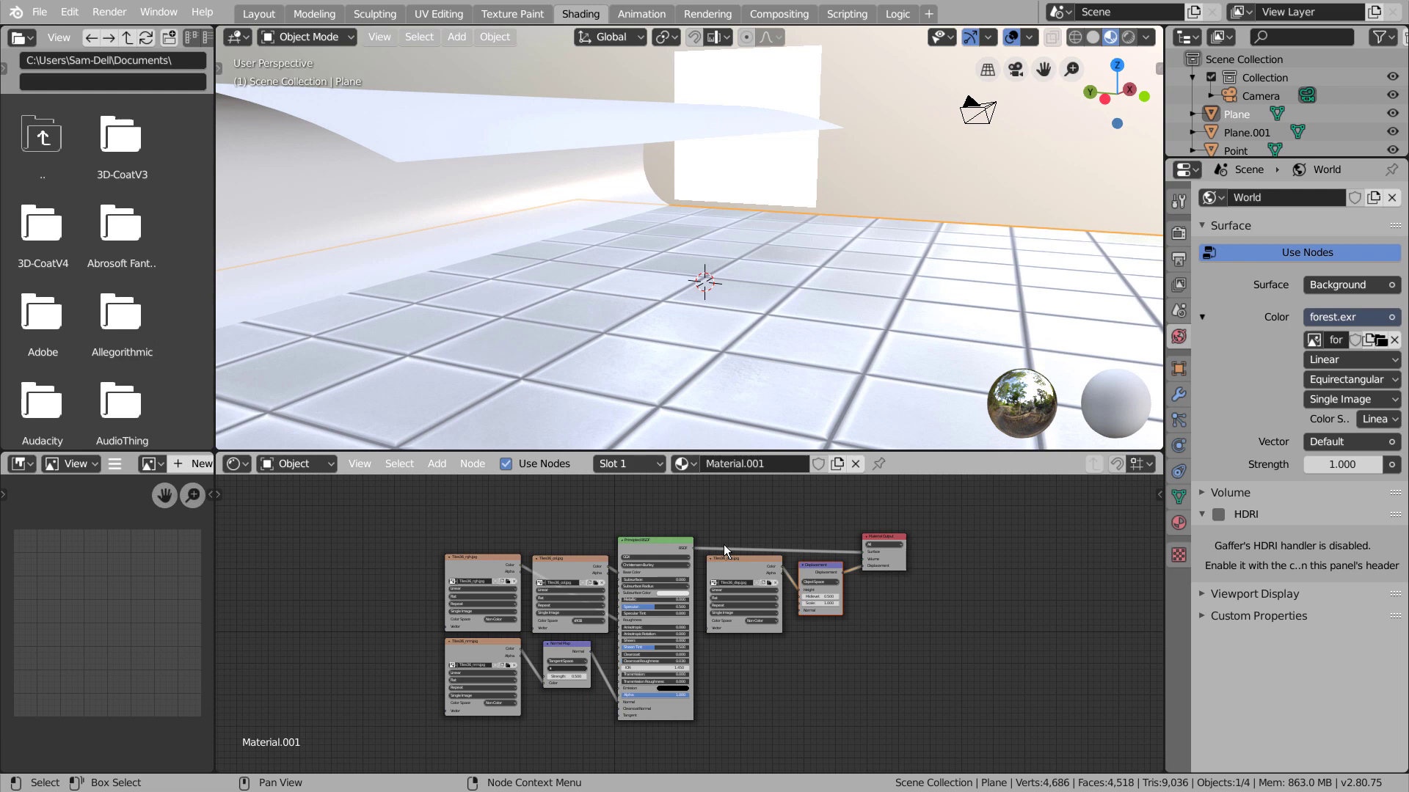
- Switch the render engine to Cycles
left_click(1180, 235)
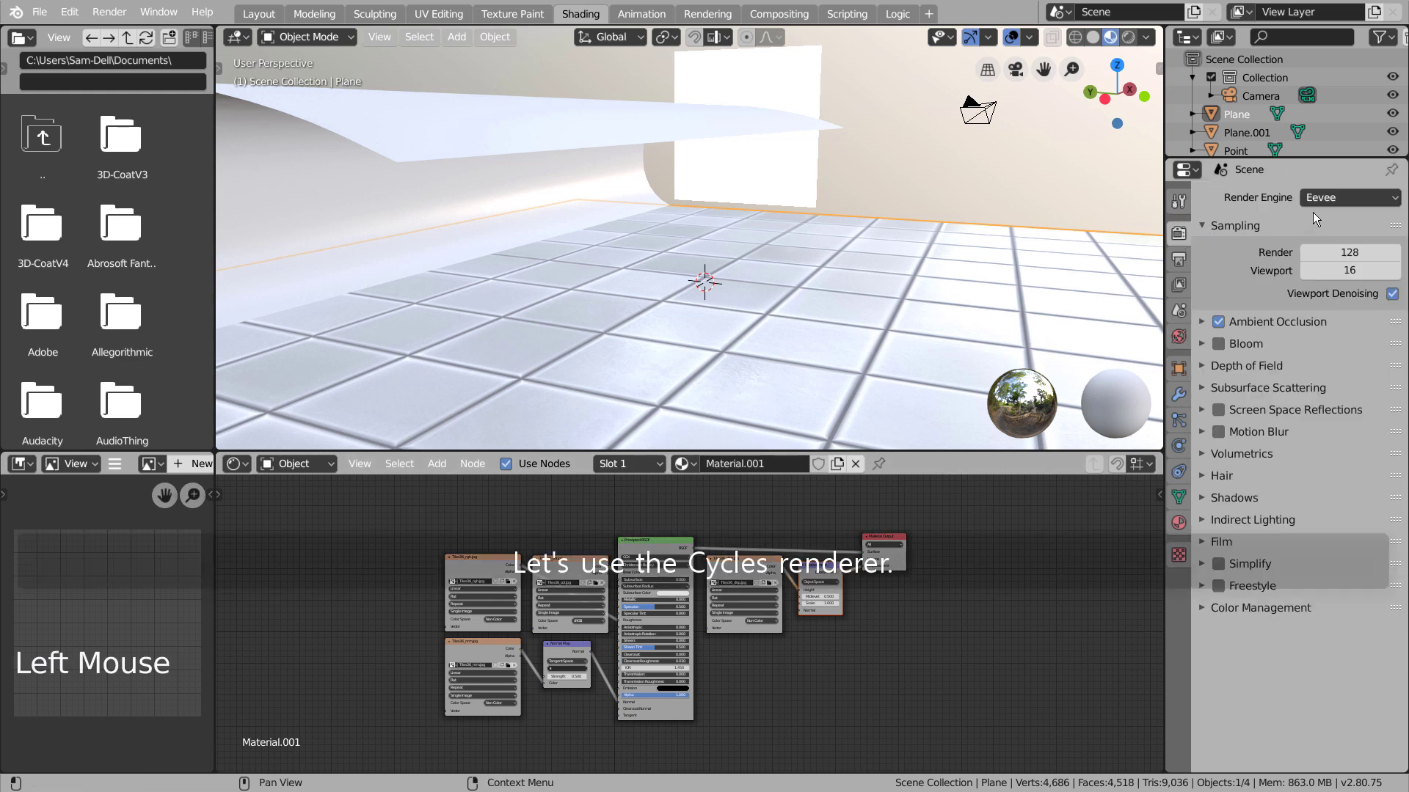
left_click(1309, 196)
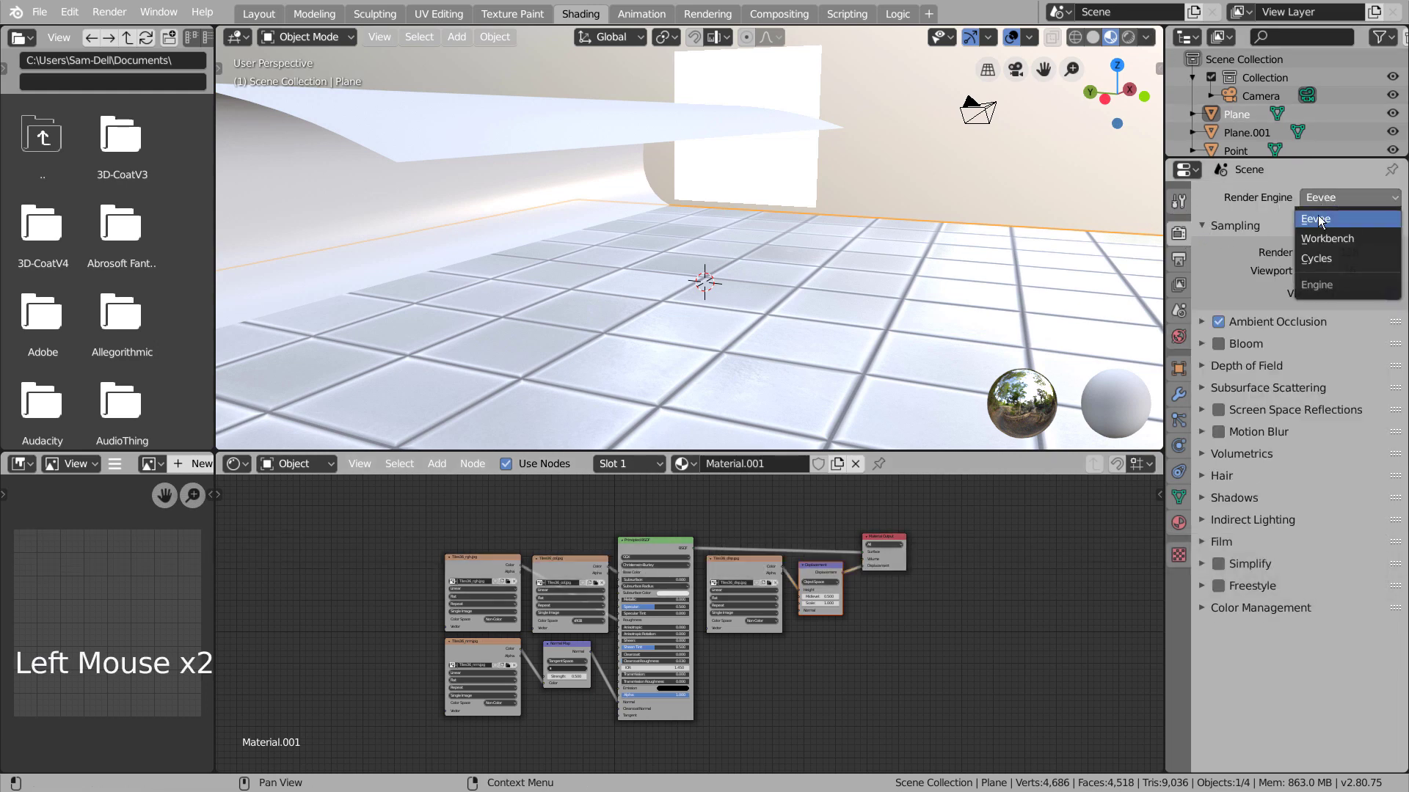
left_click(1317, 261)
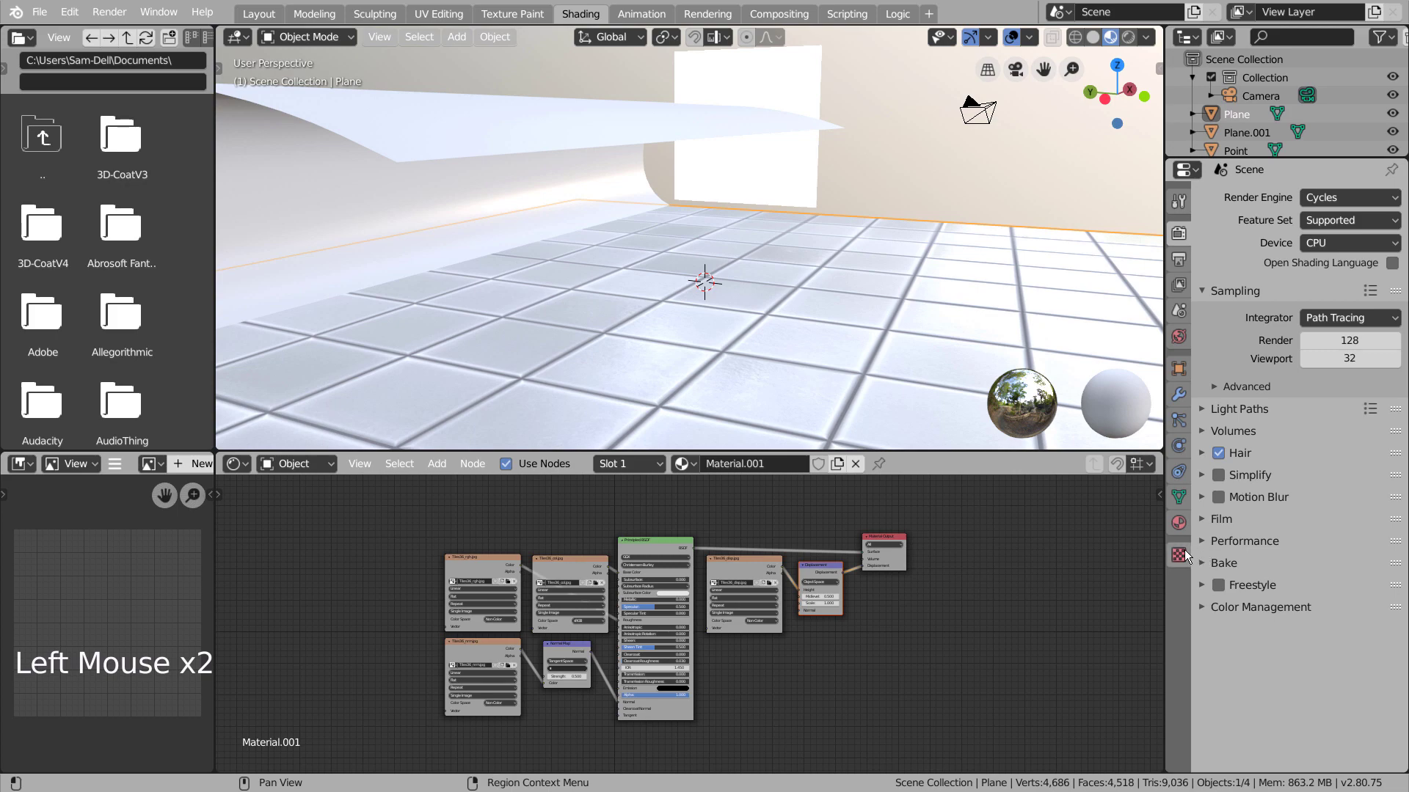
- Set the tile material's displacement method to Displacement and Bump, then preview in Rendered shading
left_click(1179, 522)
scroll(1252, 583, "down", 6)
scroll(1252, 583, "down", 17)
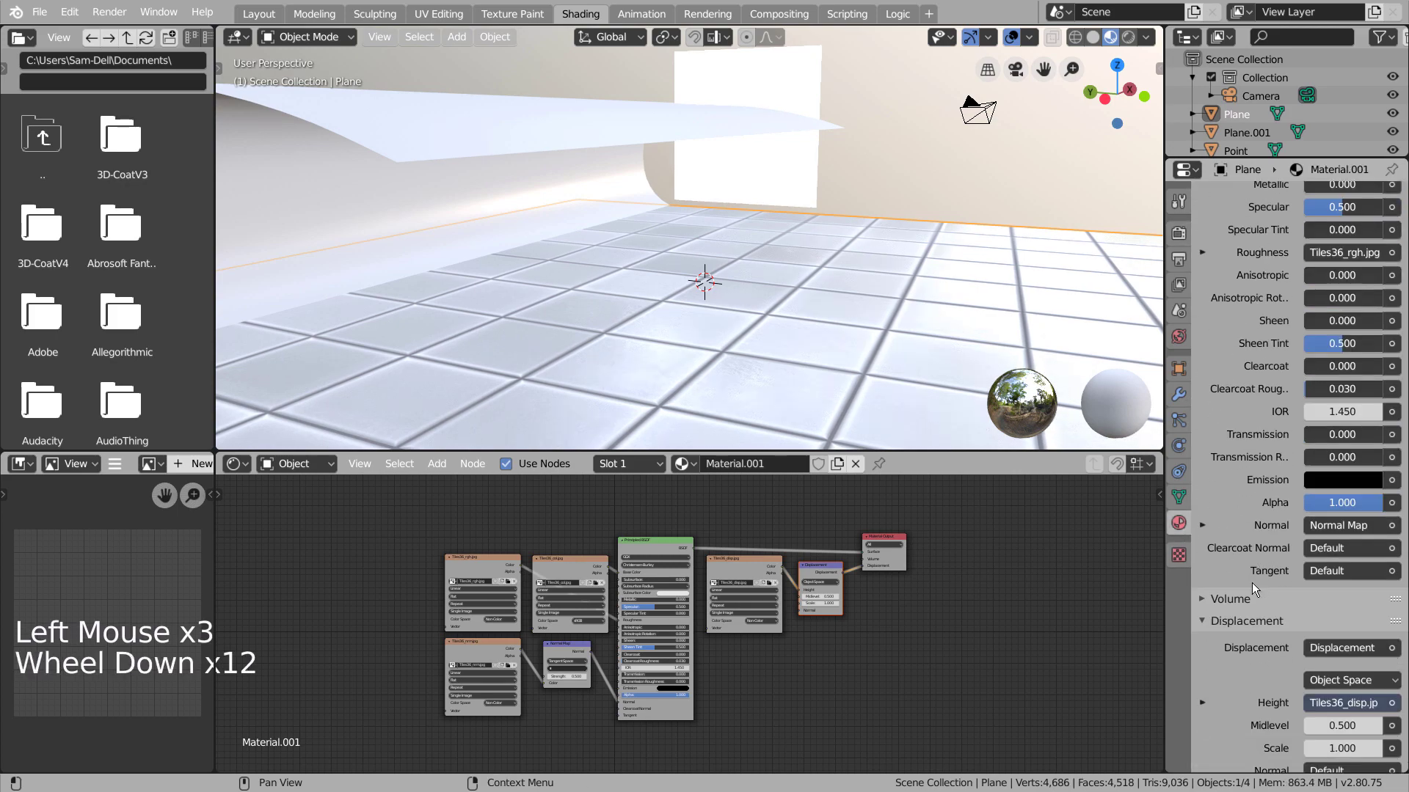
left_click(1213, 737)
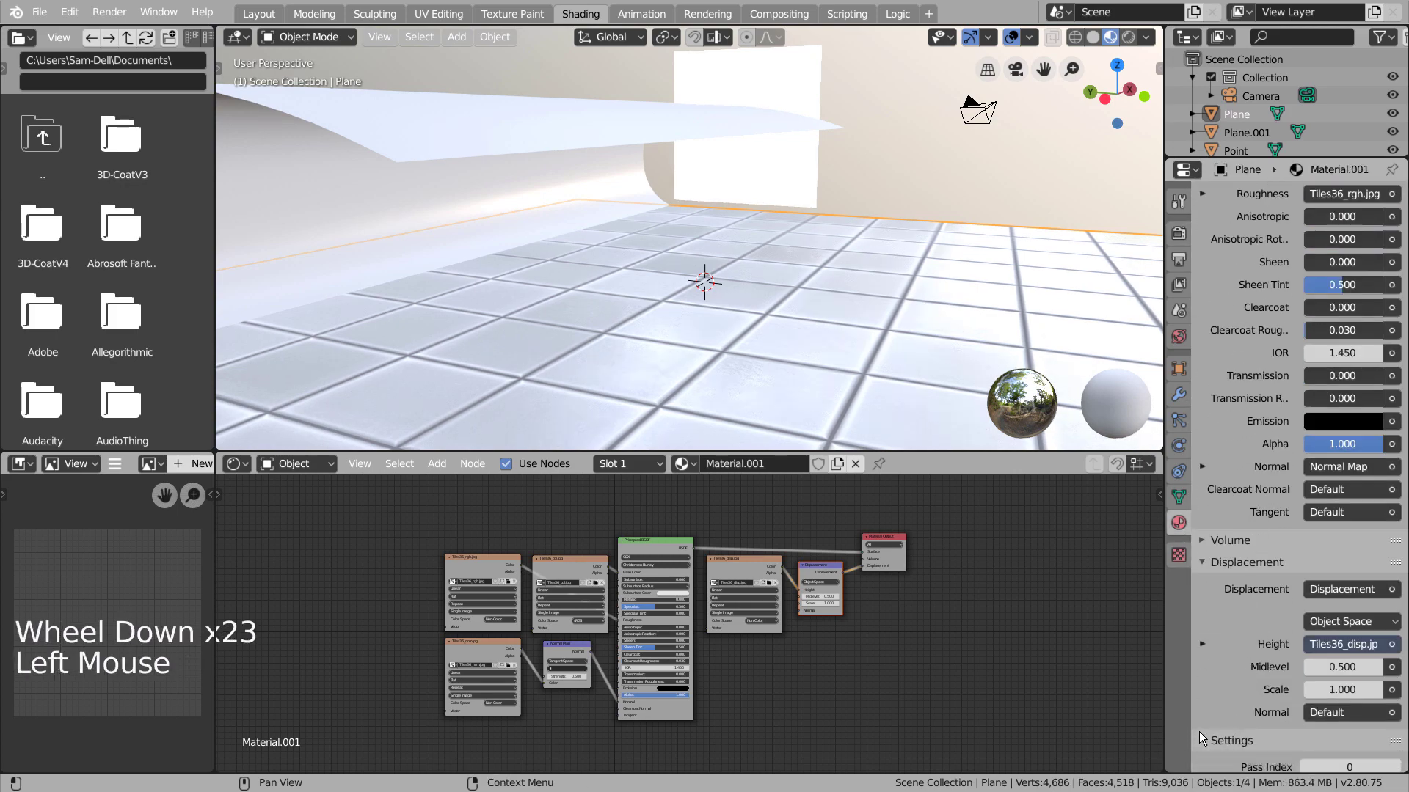
scroll(1200, 728, "down", 10)
left_click(1334, 641)
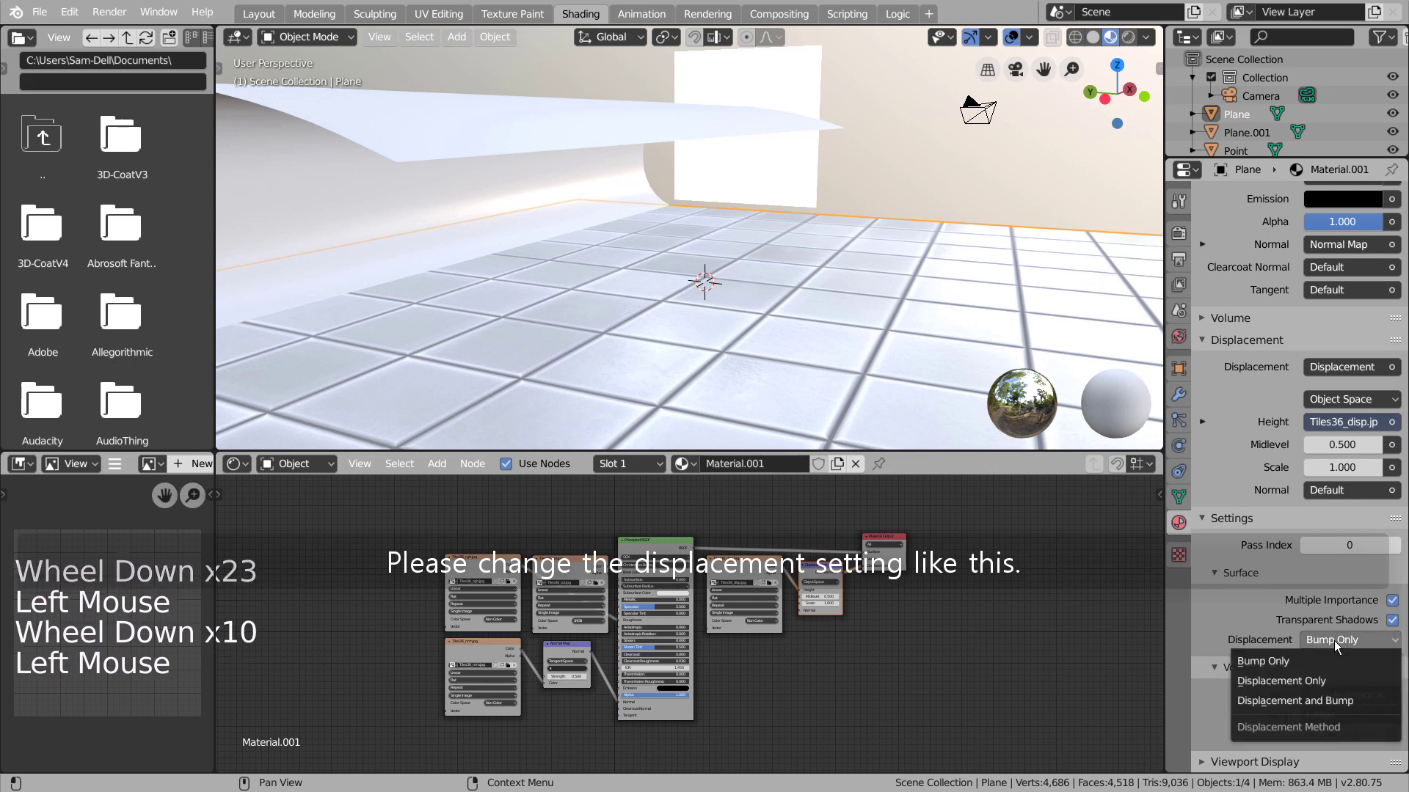
left_click(1349, 699)
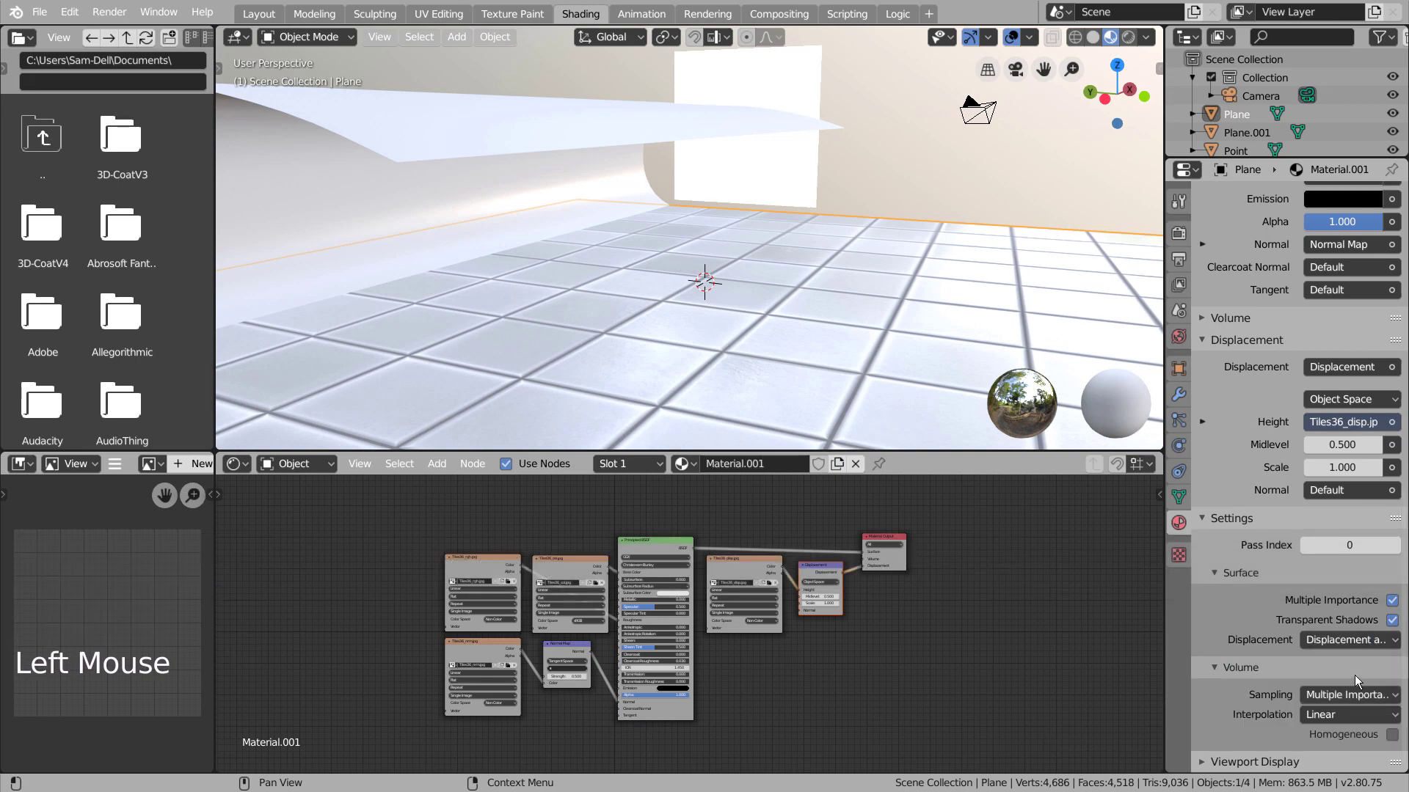
left_click(1127, 34)
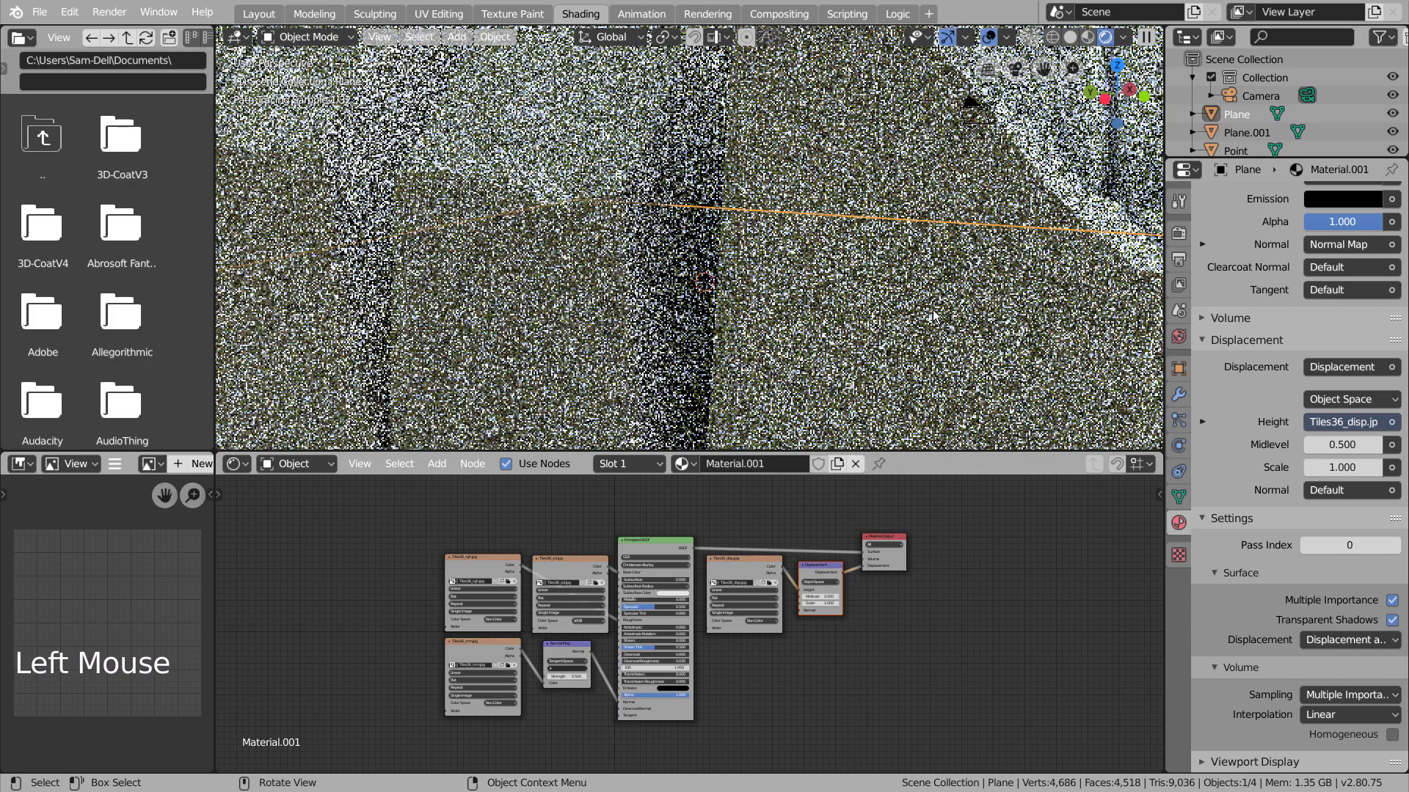
- Set the Displacement node's Scale to 0.001 and pan across the now-flat tiled floor
scroll(934, 317, "down", 5)
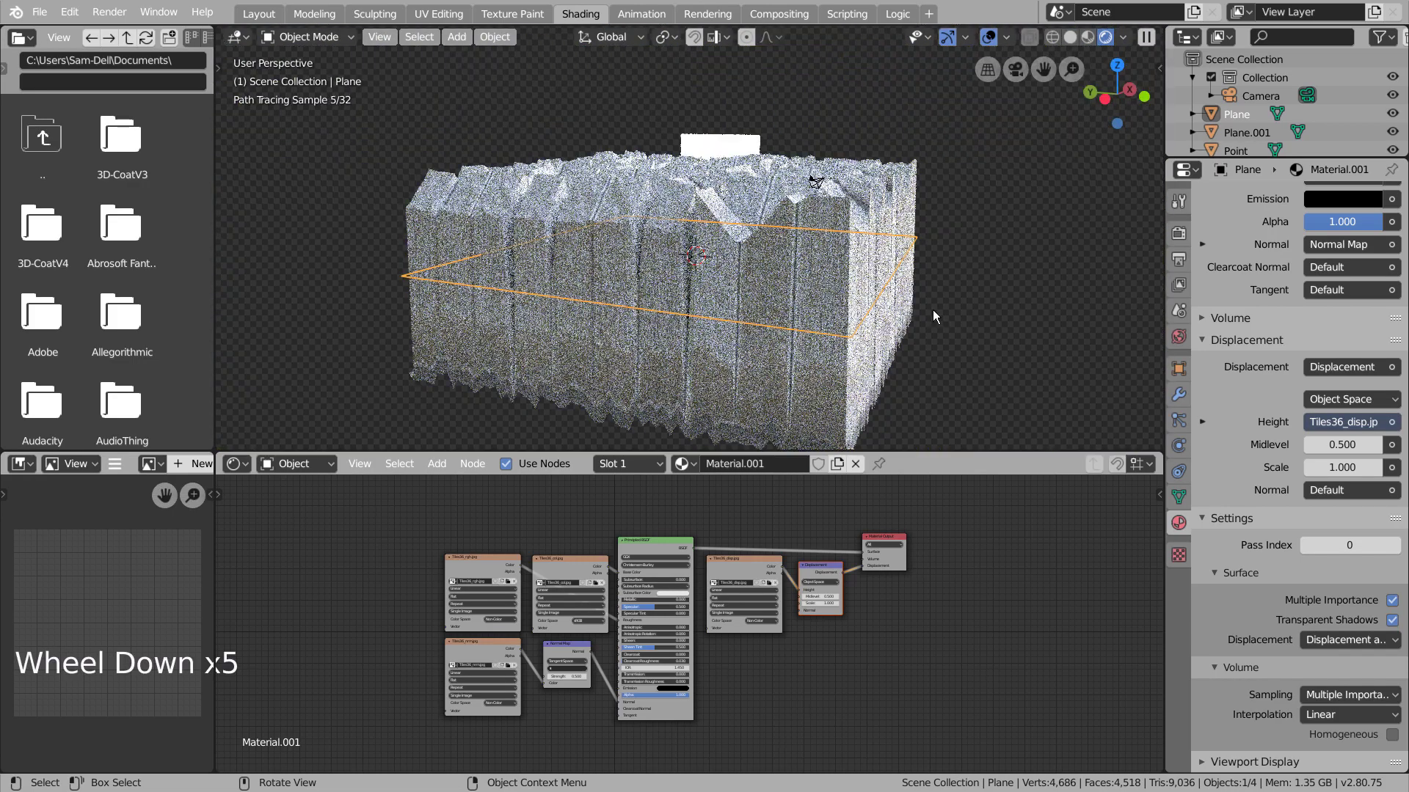
left_click(837, 597)
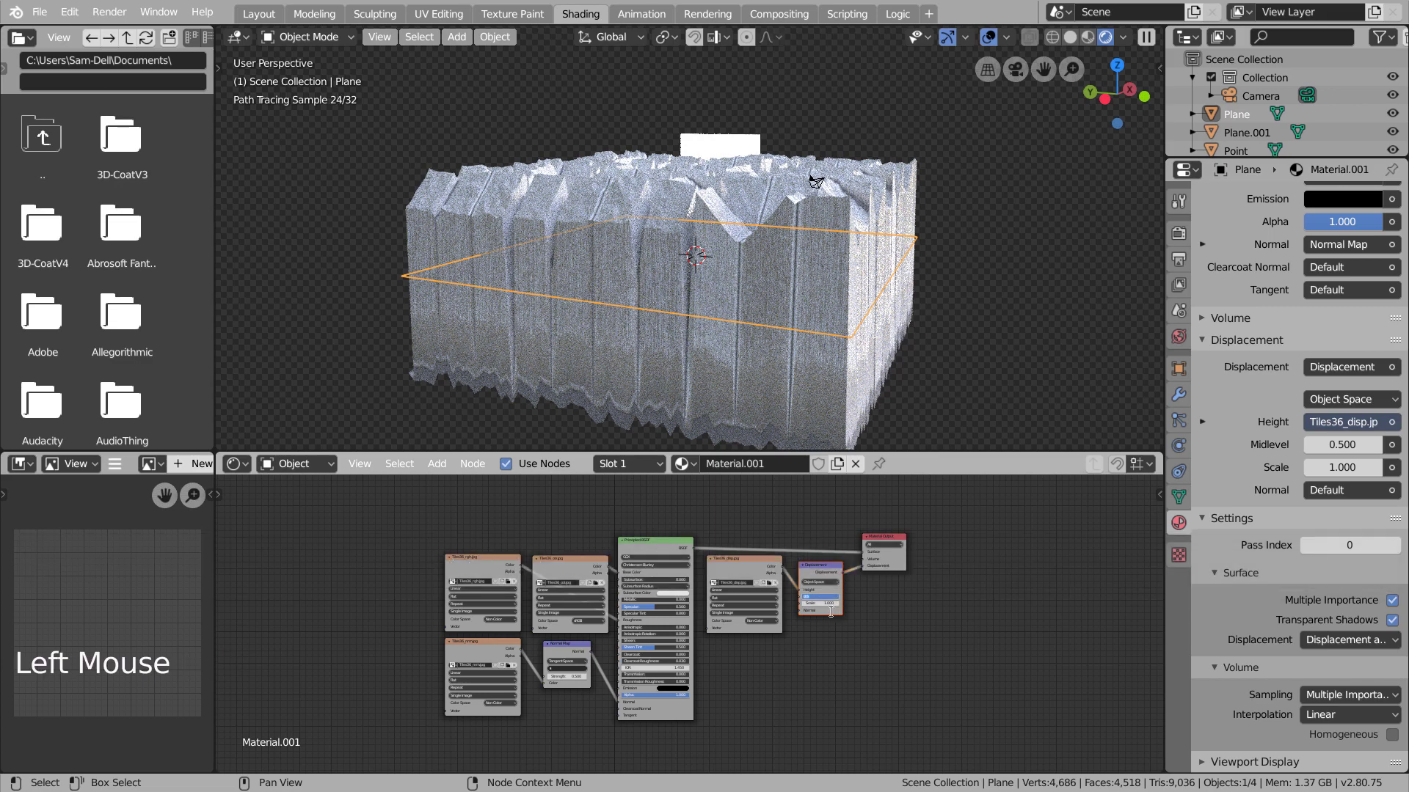
left_click(837, 606)
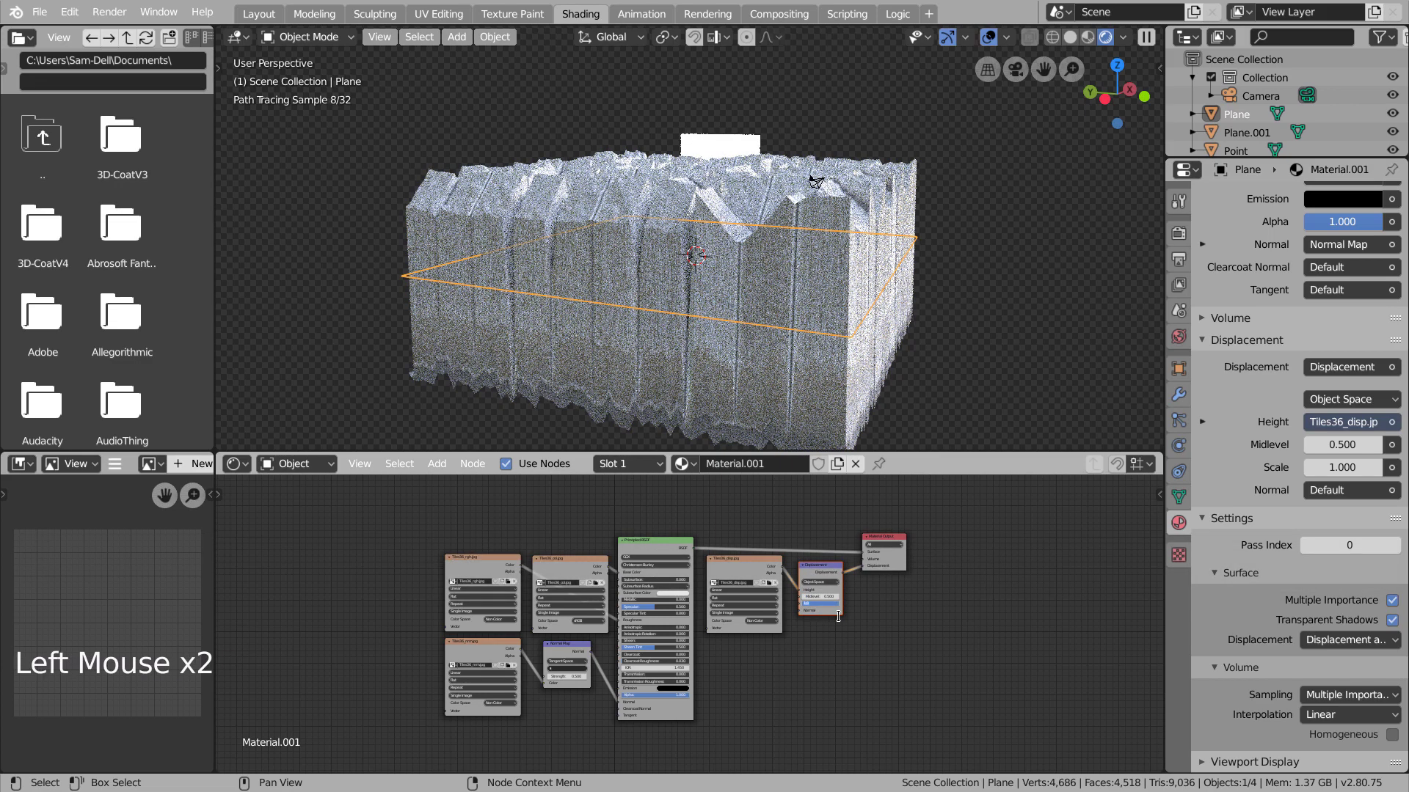
type("0")
key("Return")
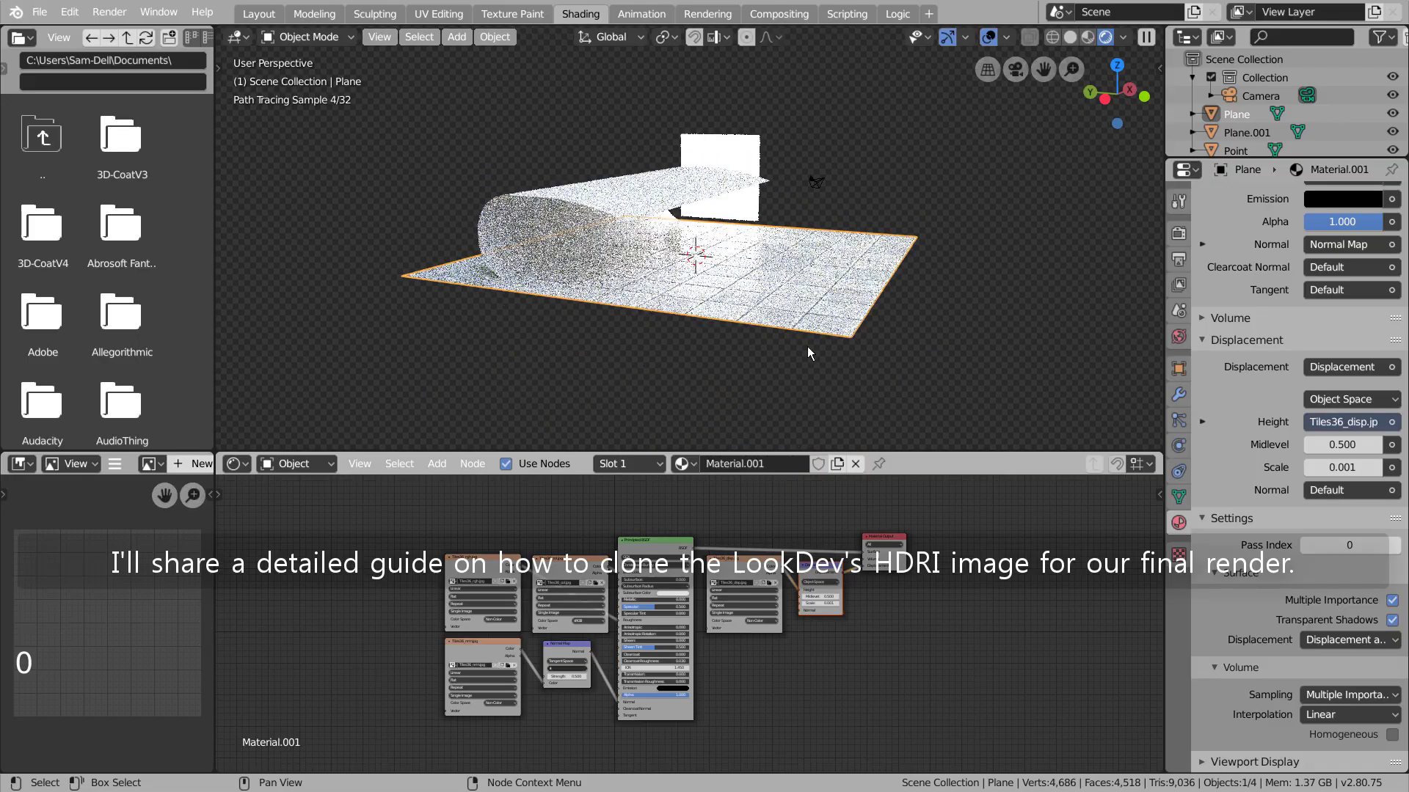
scroll(800, 334, "up", 8)
scroll(800, 334, "up", 1)
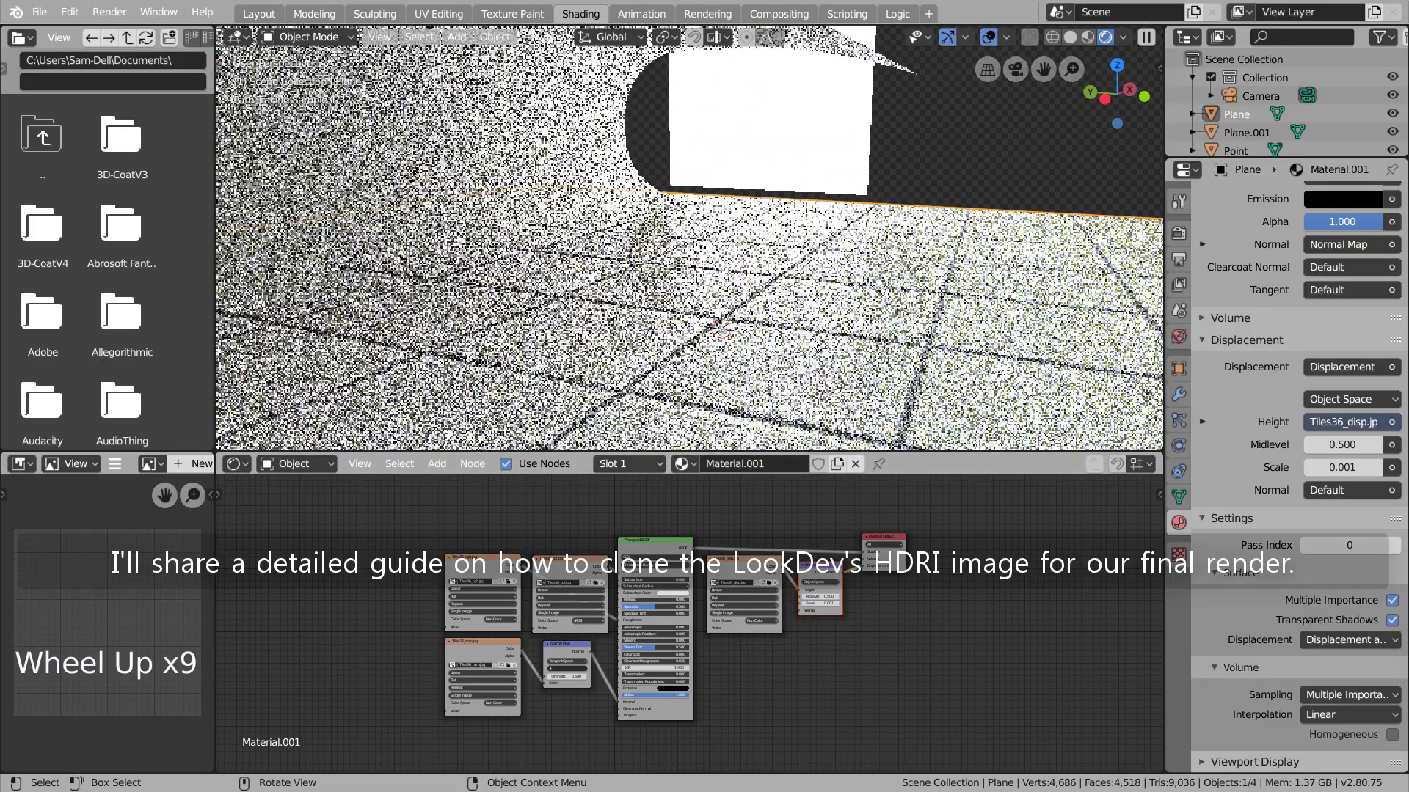
middle_click_drag(799, 335, 1226, 303, "shift")
- Lower the forest.exr world Strength to 0.1, then settle on 0.200
left_click(1179, 338)
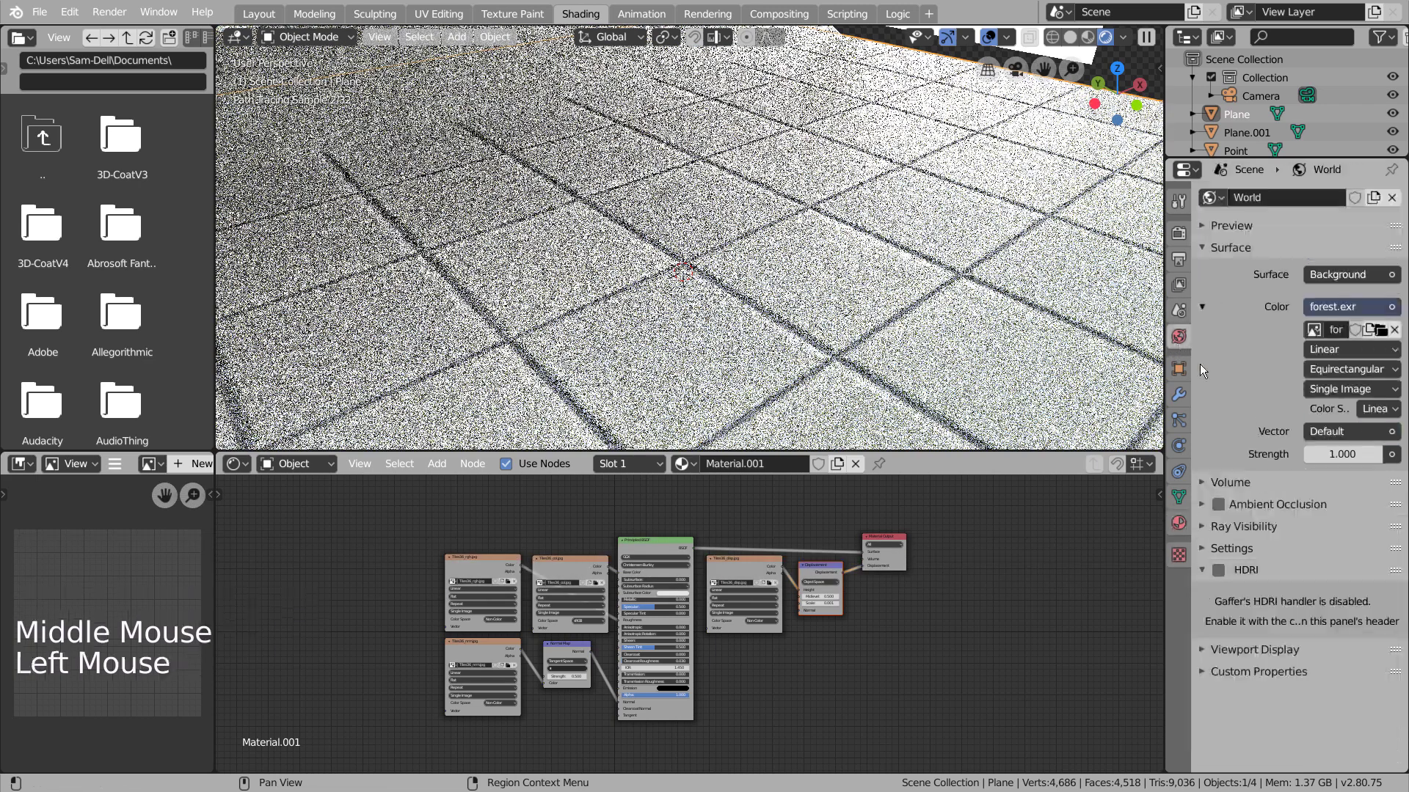
double_click(1334, 455)
type("0.1")
key("Return")
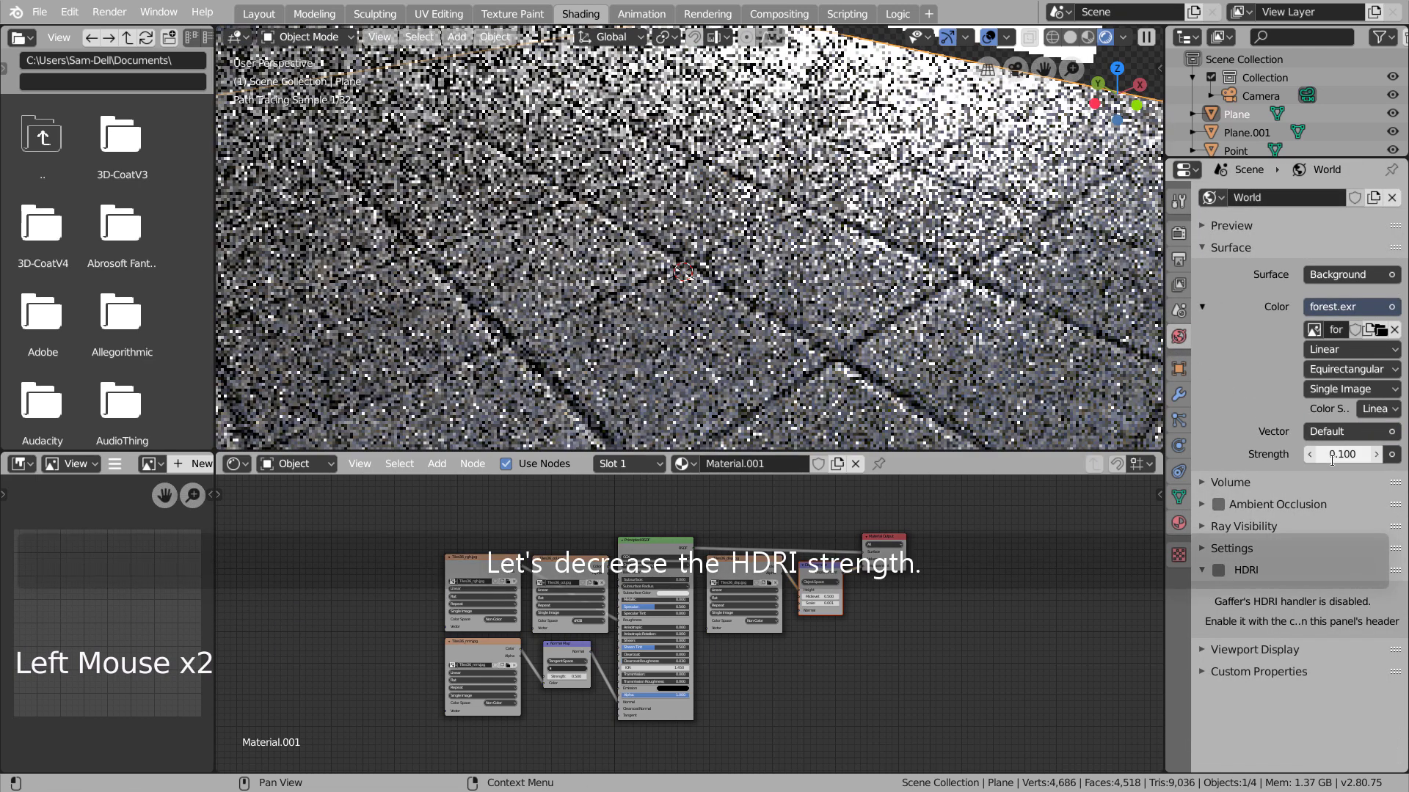
left_click(1341, 453)
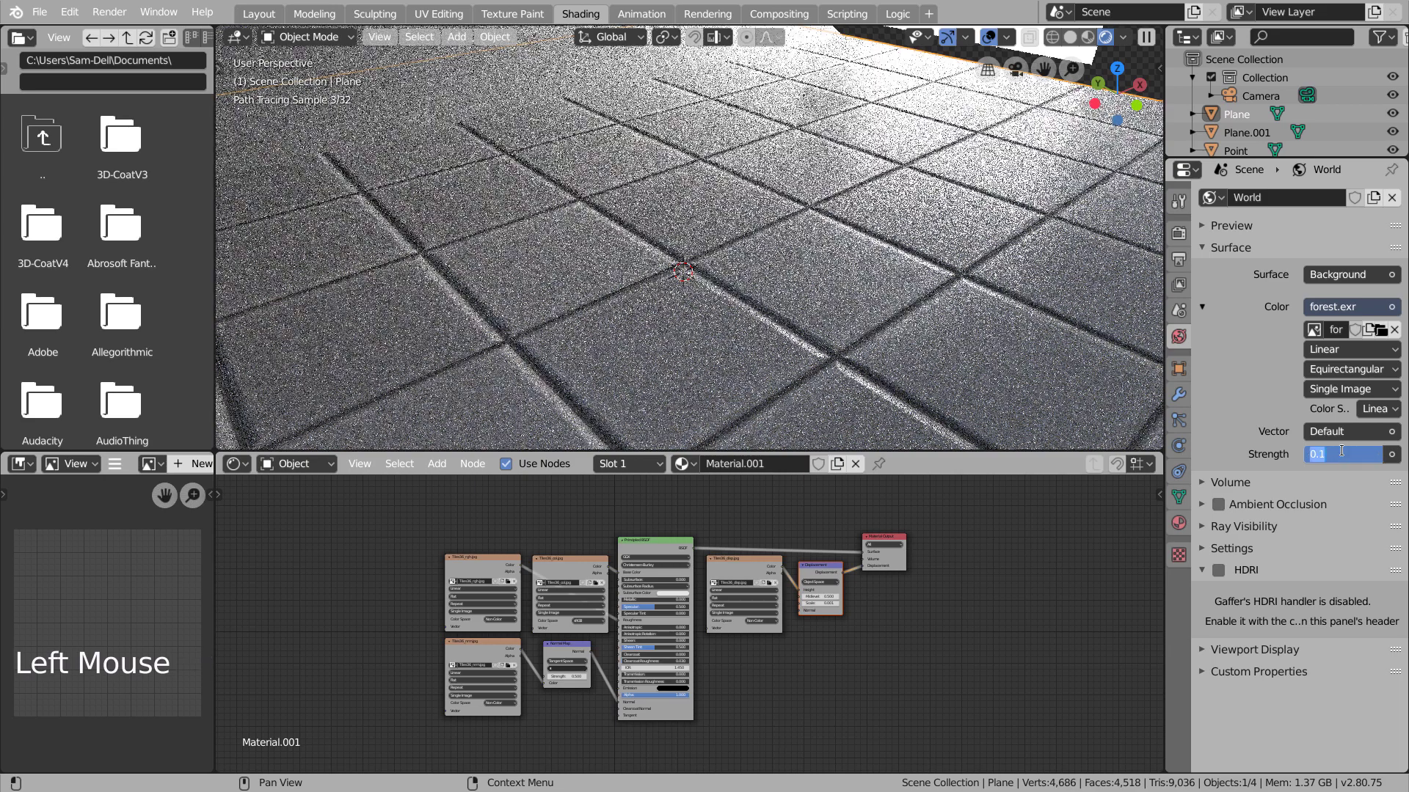
type("0.2")
key("Return")
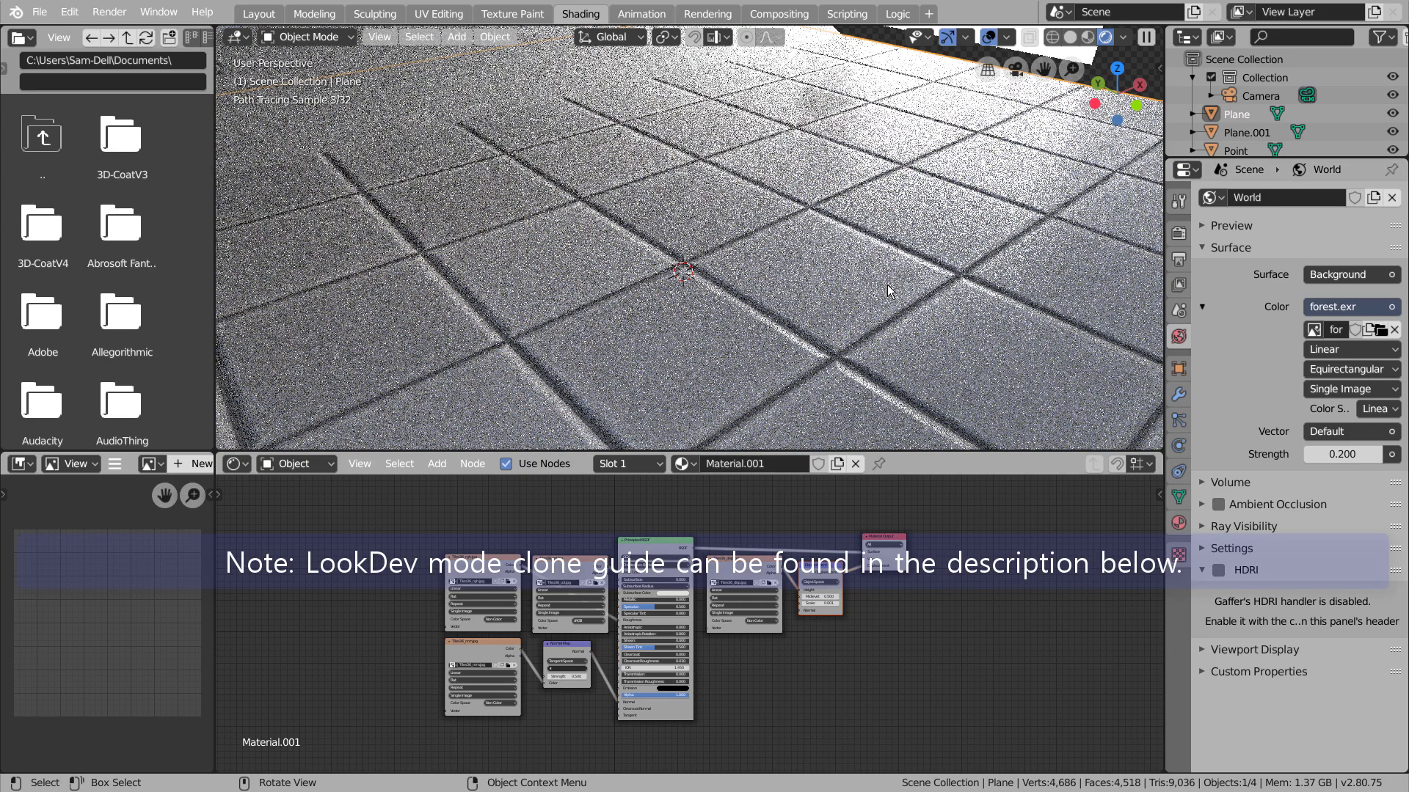
middle_click_drag(888, 290, 910, 279)
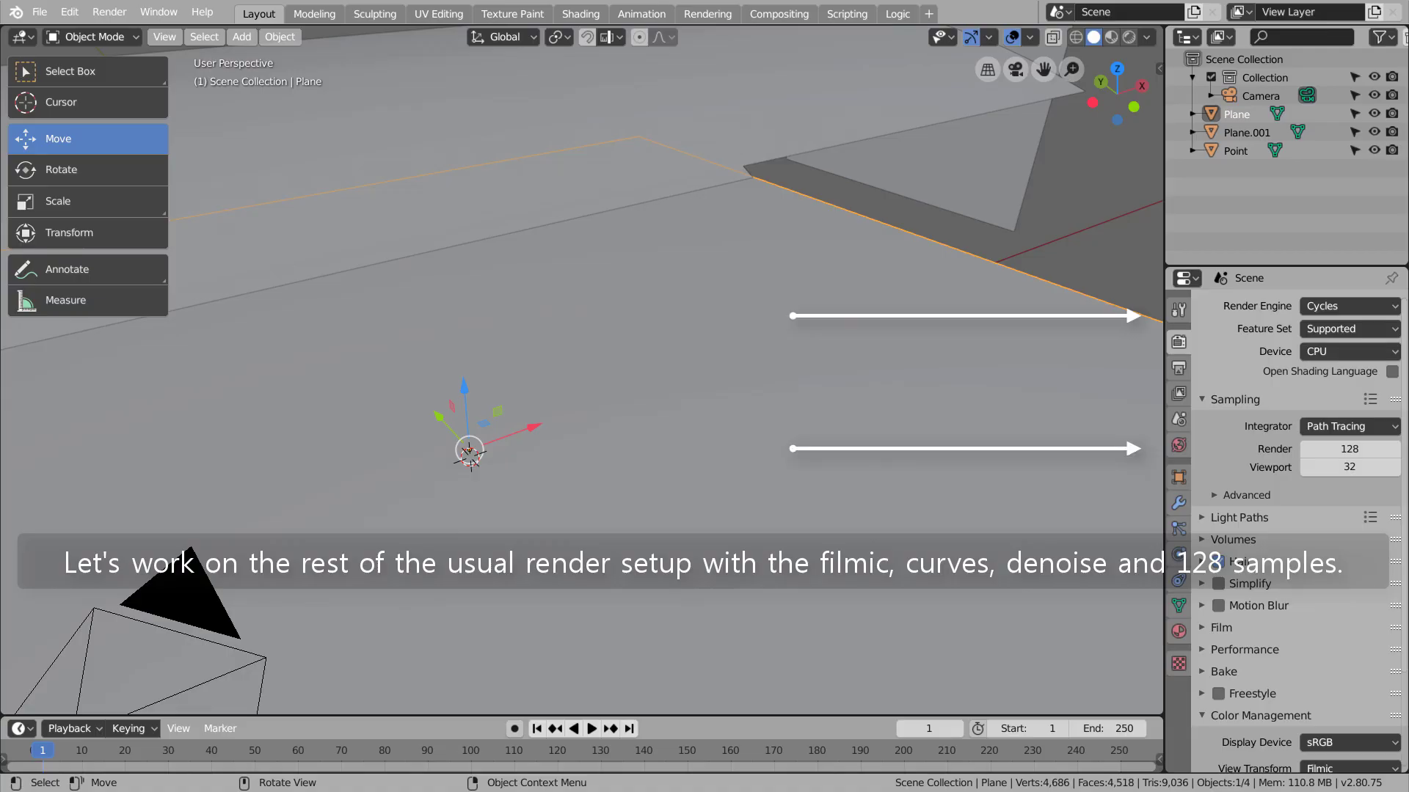
- Go to the View Layer properties to reach the denoising settings
scroll(1295, 513, "down", 4)
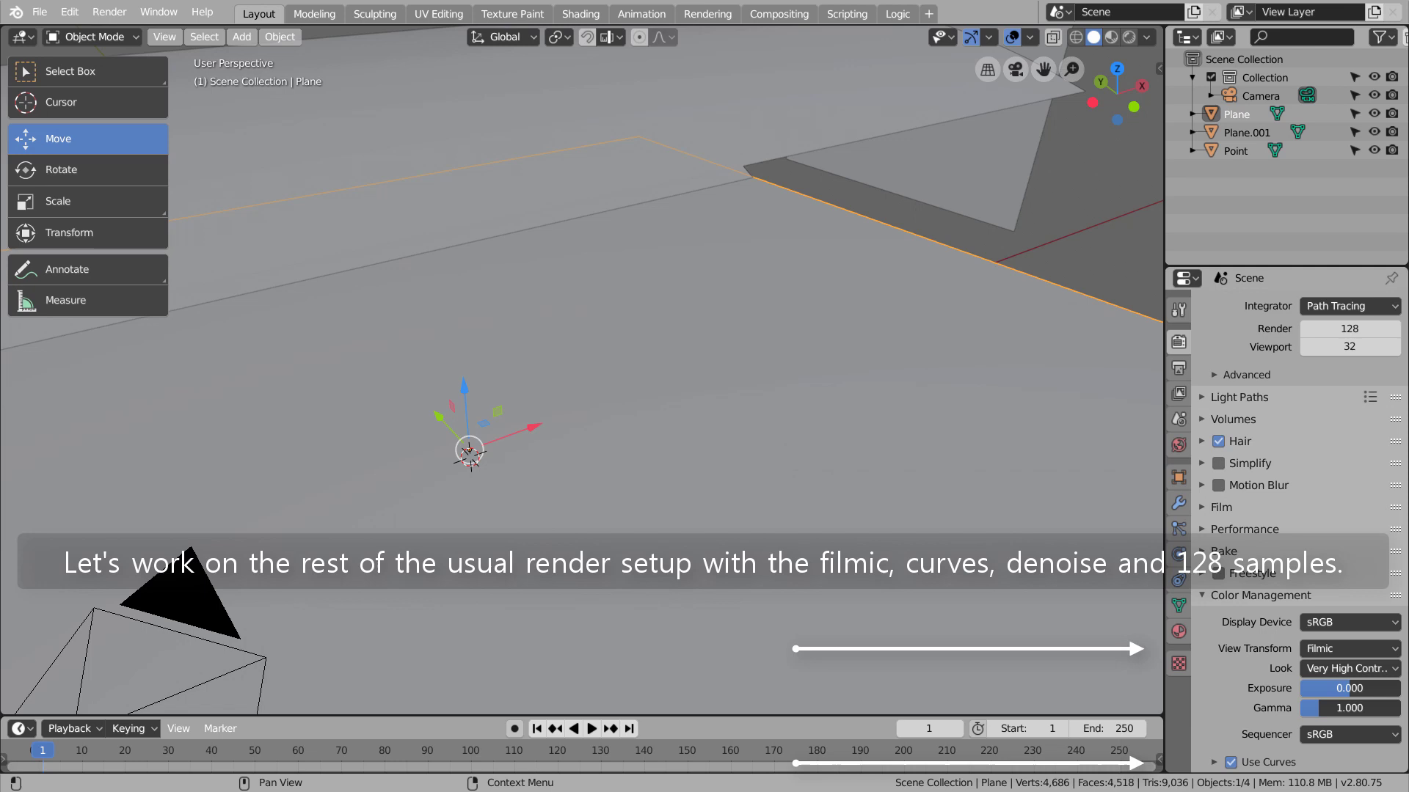
left_click(1179, 394)
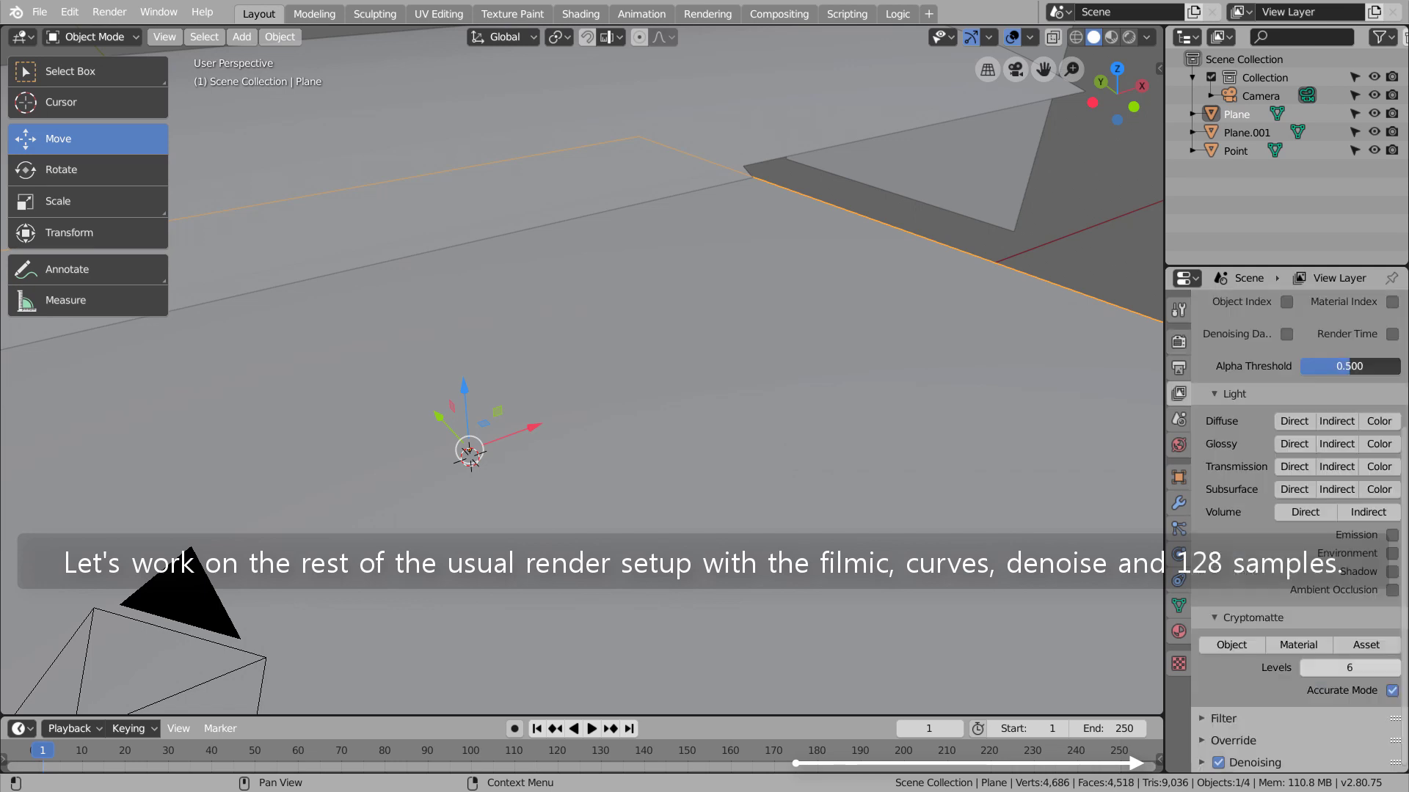